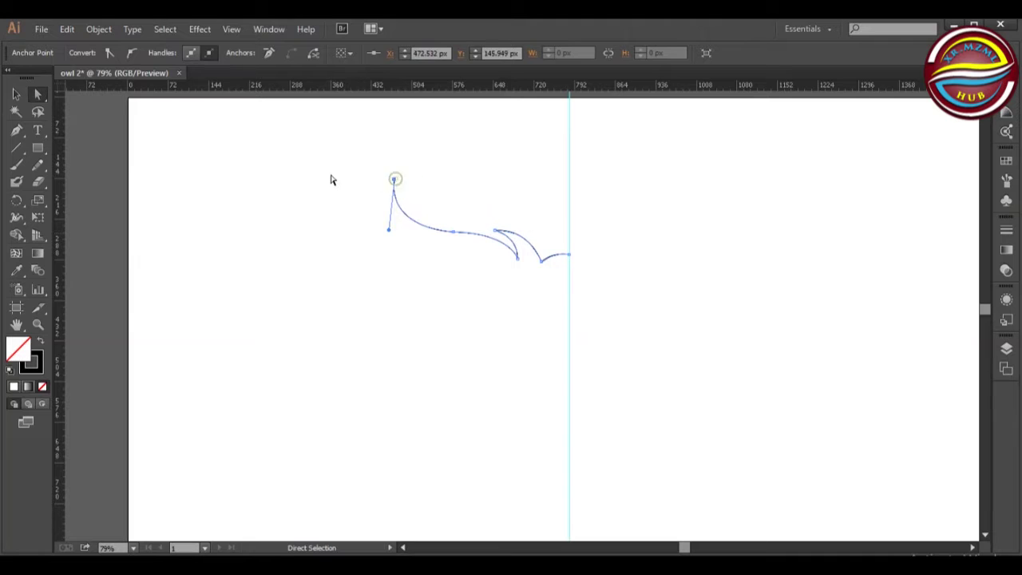
Move the wing outline's outer end anchor to about X 502, Y 133 px and reshape the curve below it.
key(Up)
key(Up)
key(Up)
key(Up)
key(Up)
key(Up)
key(Up)
key(Up)
key(Up)
key(Up)
drag(405, 222, 411, 226)
Adjust the curve handles around the lower feather's pointed tip so its underside bends smoothly.
click(519, 255)
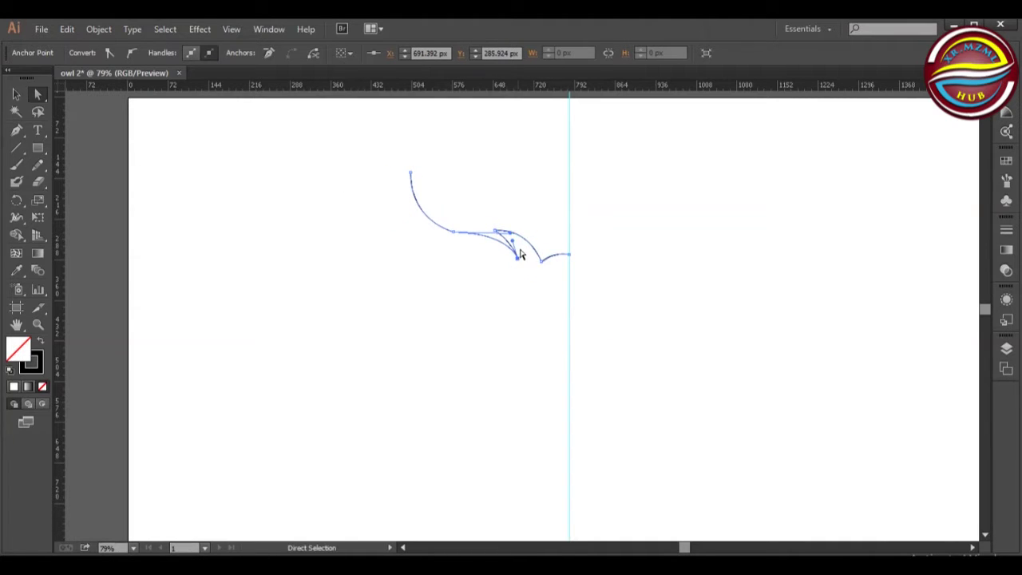
drag(521, 239, 520, 237)
drag(510, 233, 512, 243)
click(481, 289)
click(508, 251)
click(471, 280)
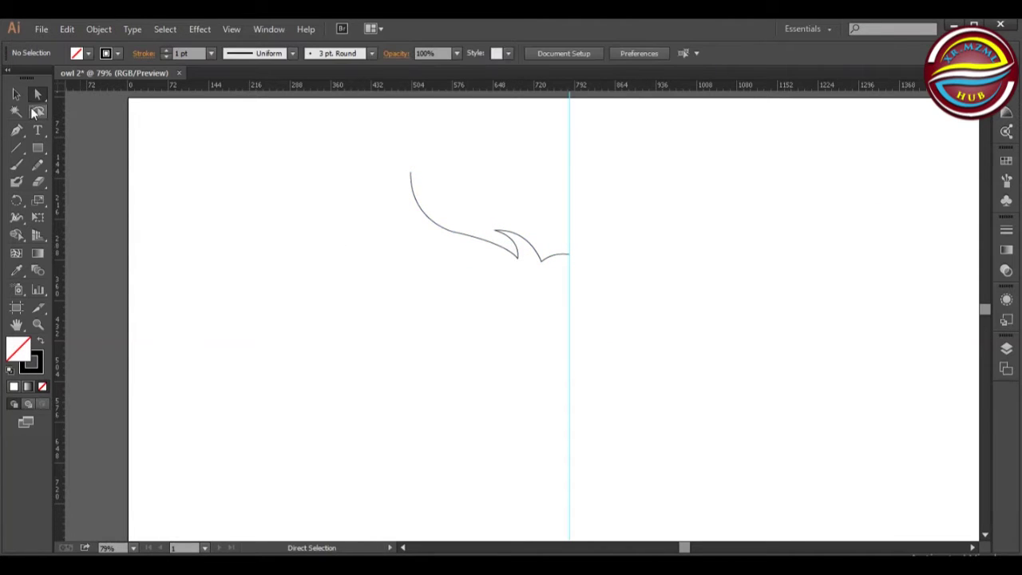
Continue the path with the Pen tool from the outer tip, drawing a curved notch and a second pointed feather tip above it.
click(17, 130)
click(409, 172)
click(410, 221)
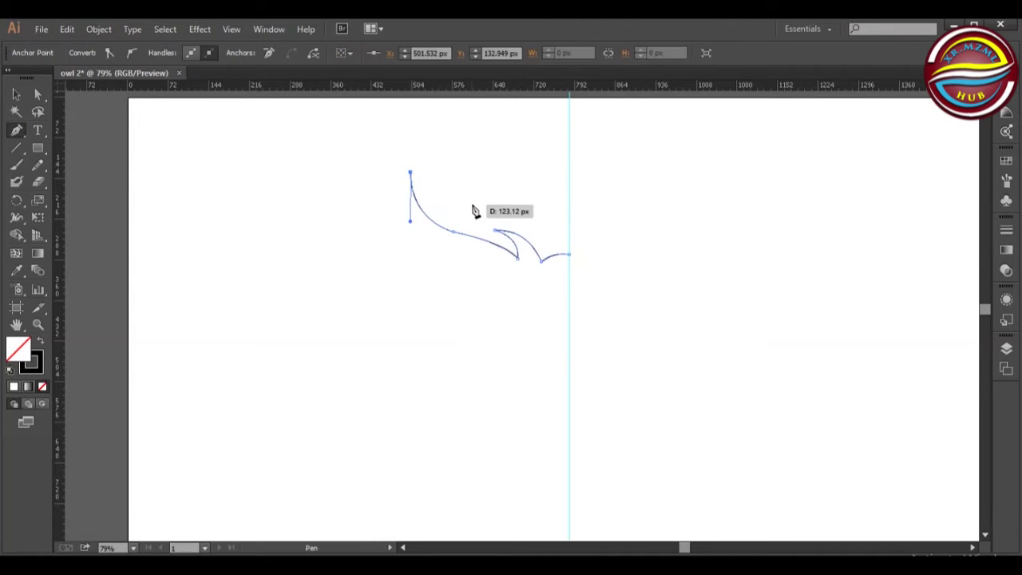
key(ctrl+z)
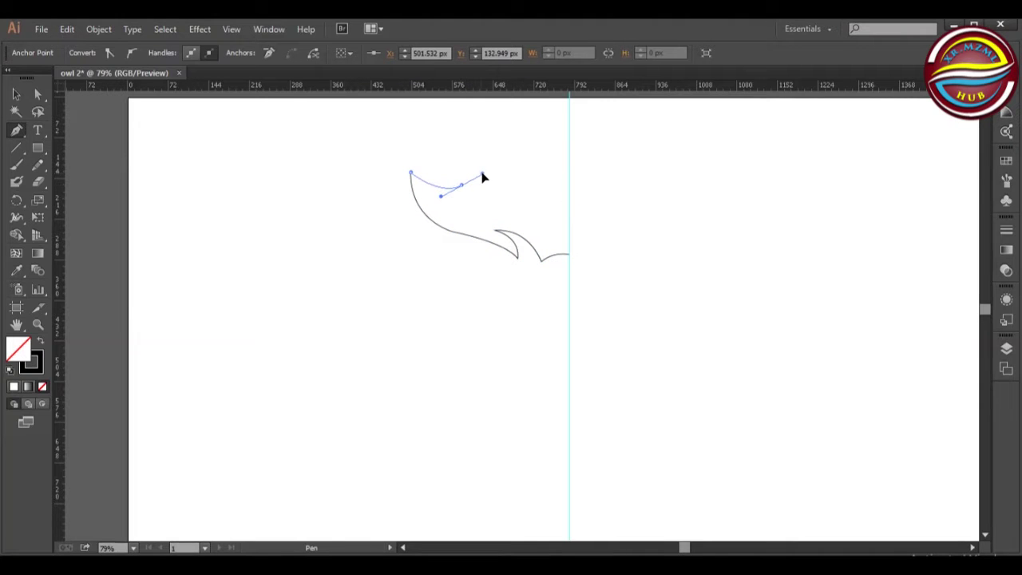
drag(462, 186, 434, 133)
click(434, 155)
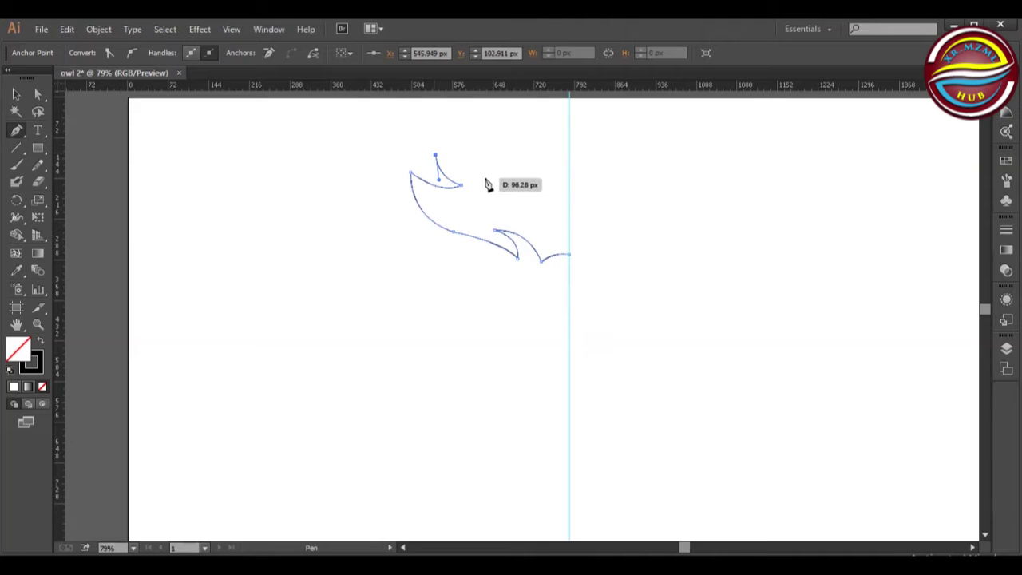
Draw the upper wing edge from the second feather tip inward, curving down towards the lower notch.
drag(495, 181, 570, 197)
key(ctrl+z)
click(509, 188)
drag(534, 233, 534, 275)
key(ctrl)
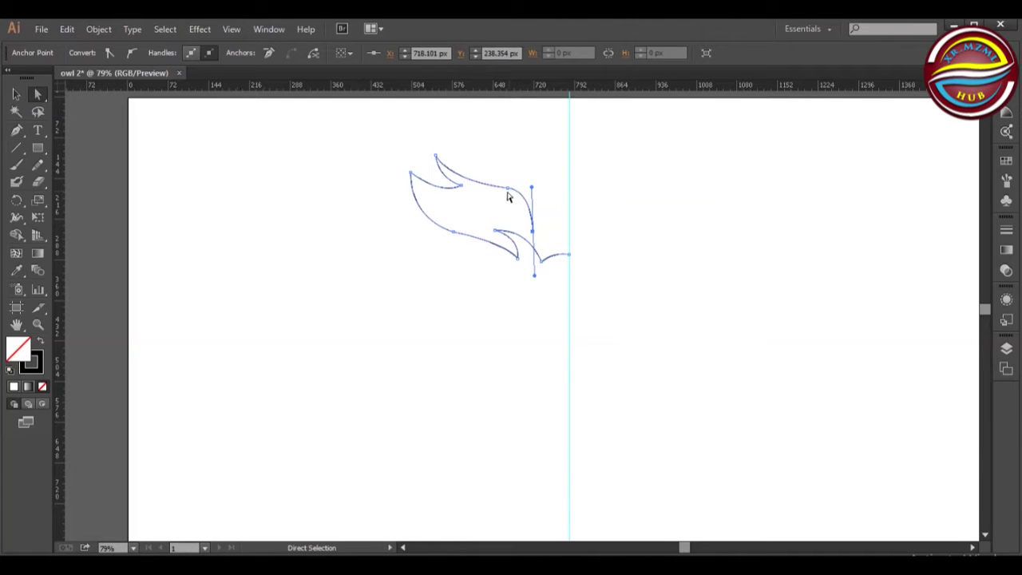
Refine the upper wing edge and shift the notch anchor between the two outer feathers inward, flattening its curve.
drag(433, 184, 438, 175)
drag(533, 190, 520, 195)
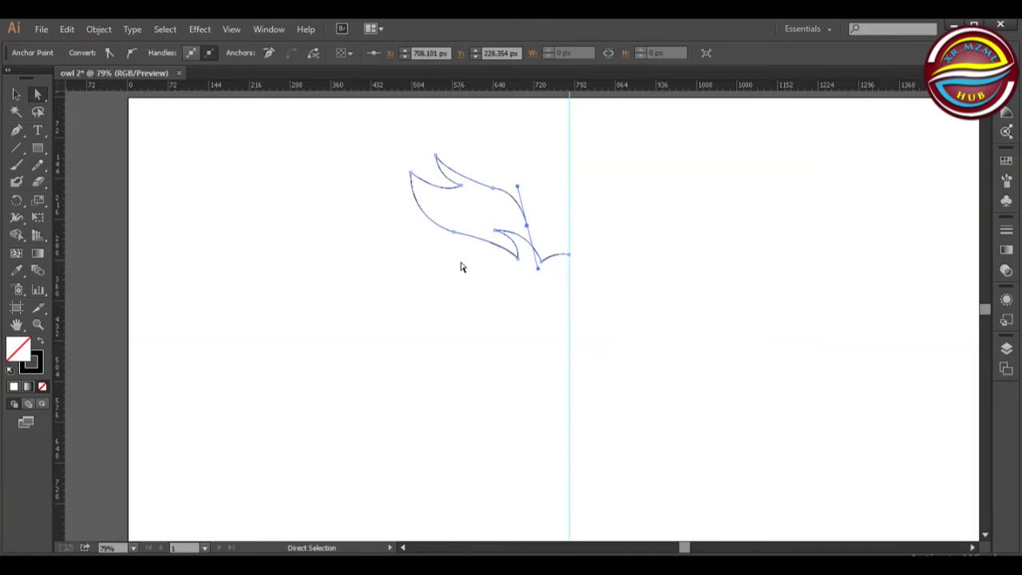
click(437, 156)
click(461, 186)
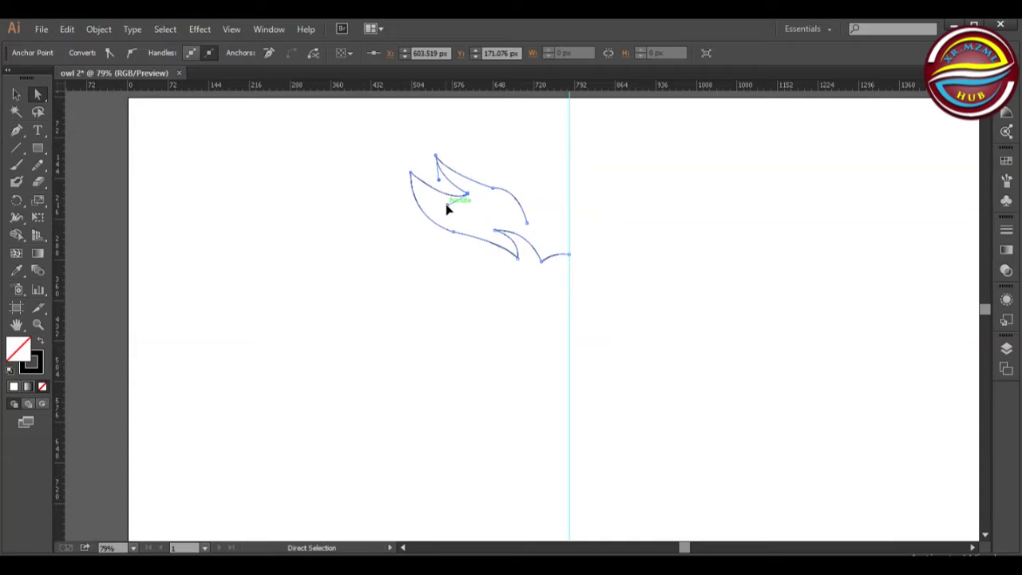
drag(448, 208, 426, 203)
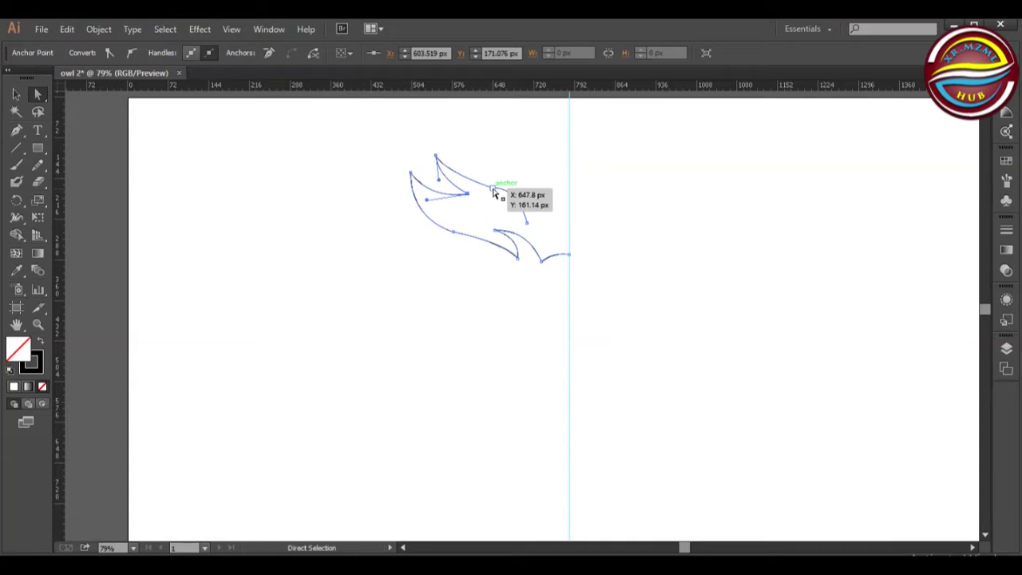
Lower the bottom feather's tip and notch, raise the second feather's tip slightly, and smooth the upper wing edge.
click(518, 258)
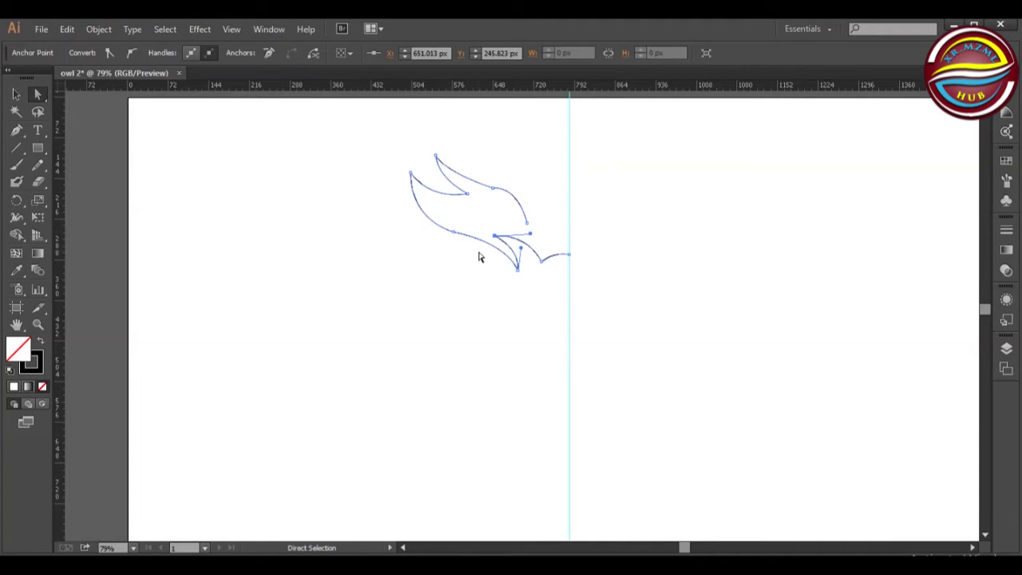
click(496, 192)
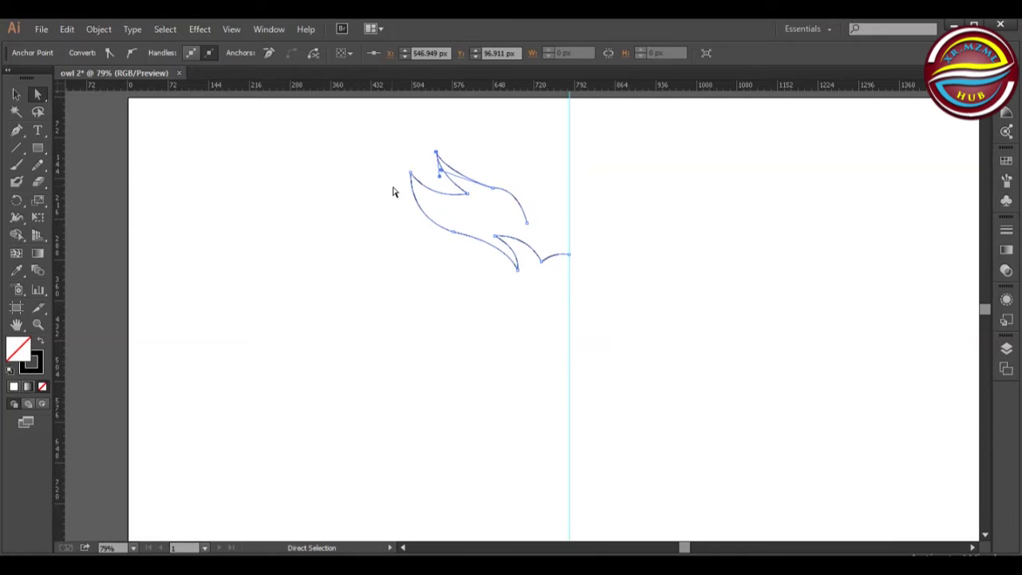
click(527, 223)
drag(518, 185, 512, 188)
click(540, 172)
click(517, 204)
click(494, 189)
drag(444, 171, 437, 168)
click(508, 168)
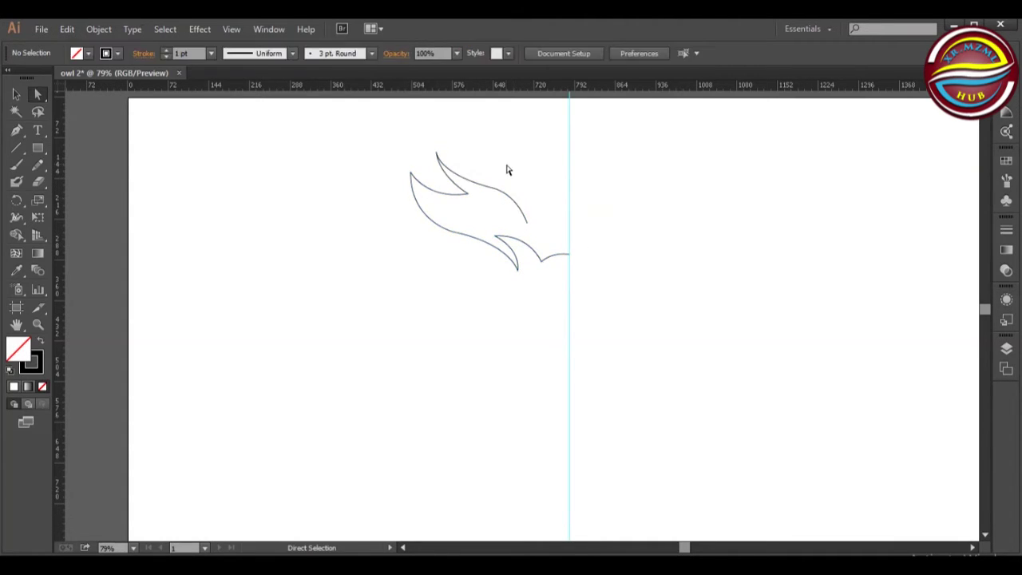
Extend the path with two more curved, pointed feather shapes and a head arc ending on the vertical guide.
click(515, 193)
key(Delete)
click(17, 133)
drag(527, 223, 497, 170)
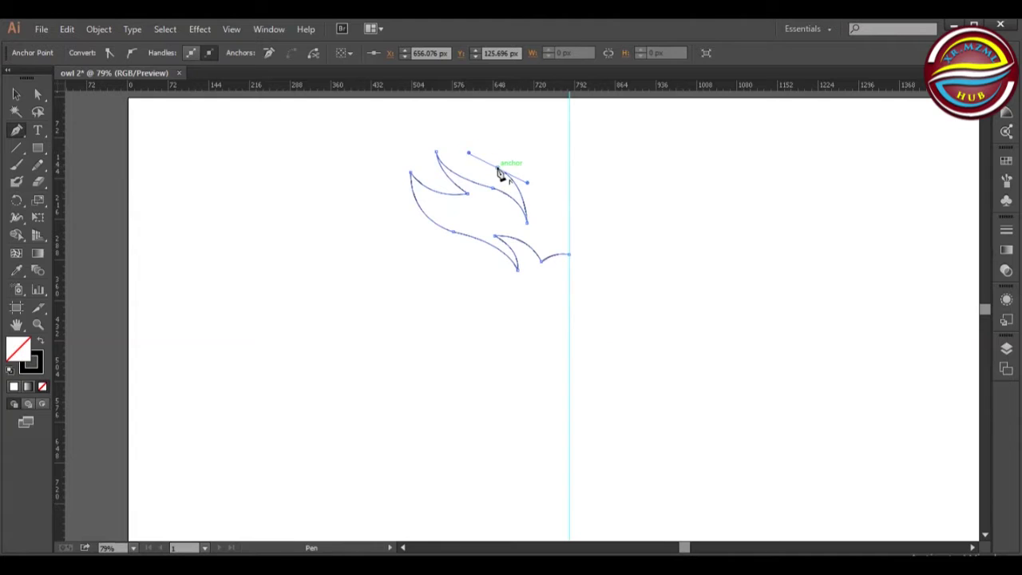
drag(535, 189, 552, 211)
key(ctrl+z)
click(38, 95)
drag(542, 174, 582, 165)
click(18, 132)
Reflect a copy of the half outline about the vertical axis and place it against the guide as the matching half.
click(16, 94)
click(444, 195)
right_click(436, 191)
mouse_move(491, 382)
click(621, 431)
click(771, 311)
drag(548, 222, 706, 230)
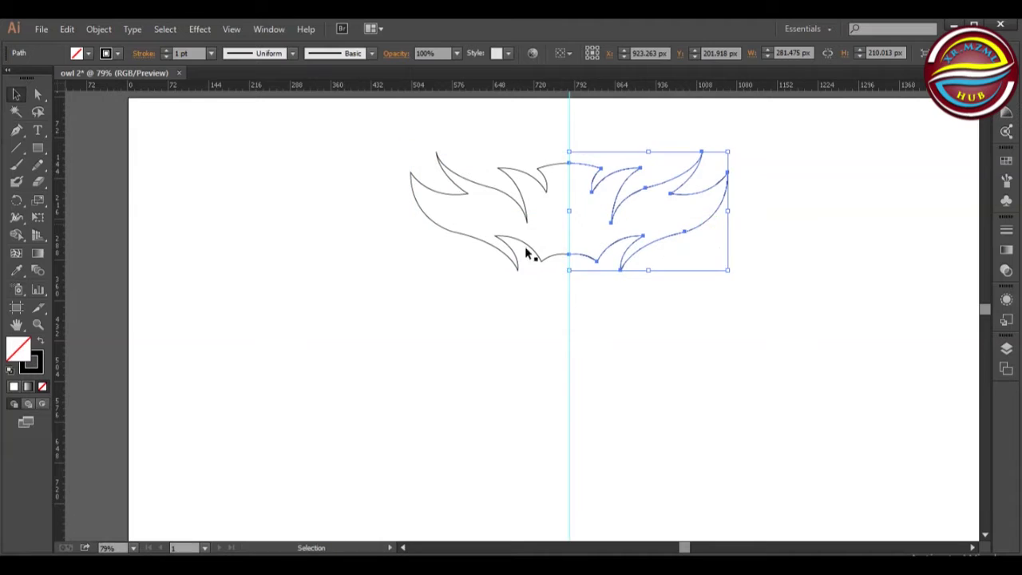
click(479, 268)
Average and join the two halves' bottom end anchors on the guide.
click(39, 96)
drag(604, 270, 559, 242)
right_click(570, 256)
click(604, 354)
click(548, 355)
right_click(571, 255)
click(602, 339)
Average and join the two halves' top end anchors on the guide.
drag(559, 150, 583, 173)
right_click(570, 162)
click(613, 275)
click(543, 354)
right_click(570, 164)
click(603, 263)
Nudge the joined bottom and top centre anchors slightly upward and widen their handles to smooth the arcs.
drag(585, 251, 589, 254)
key(ctrl+z)
key(ctrl+z)
key(ctrl+z)
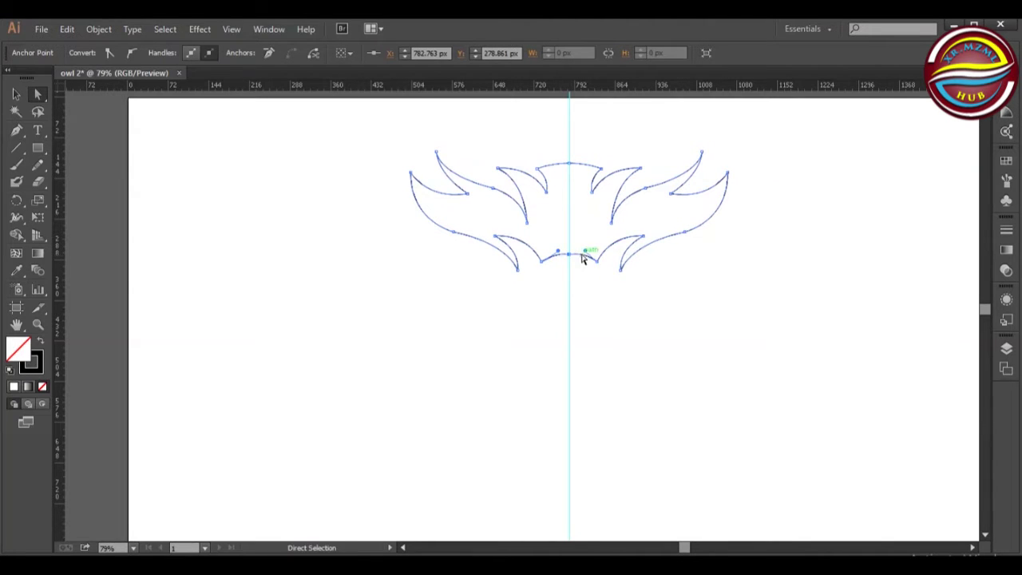
key(v)
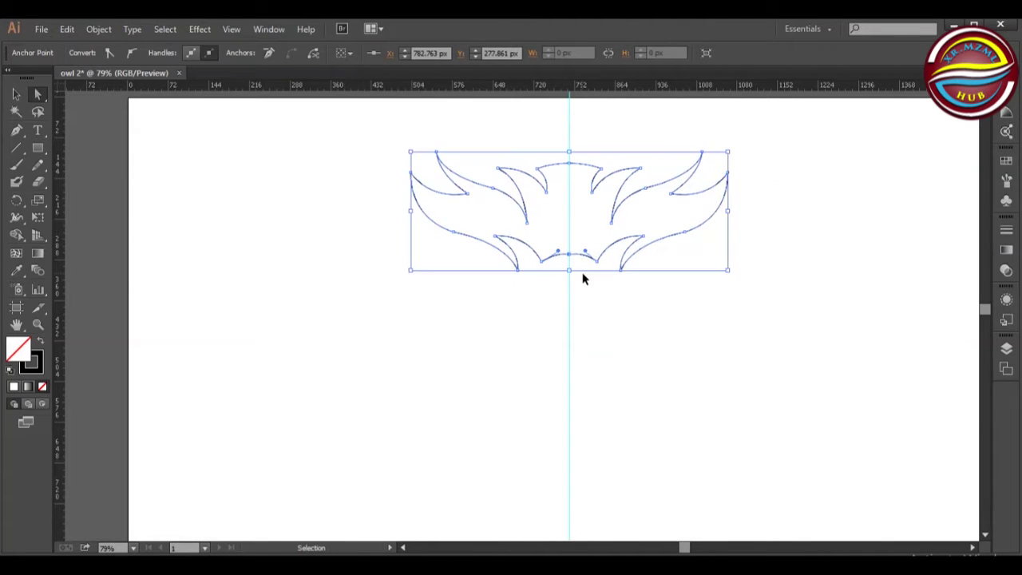
key(a)
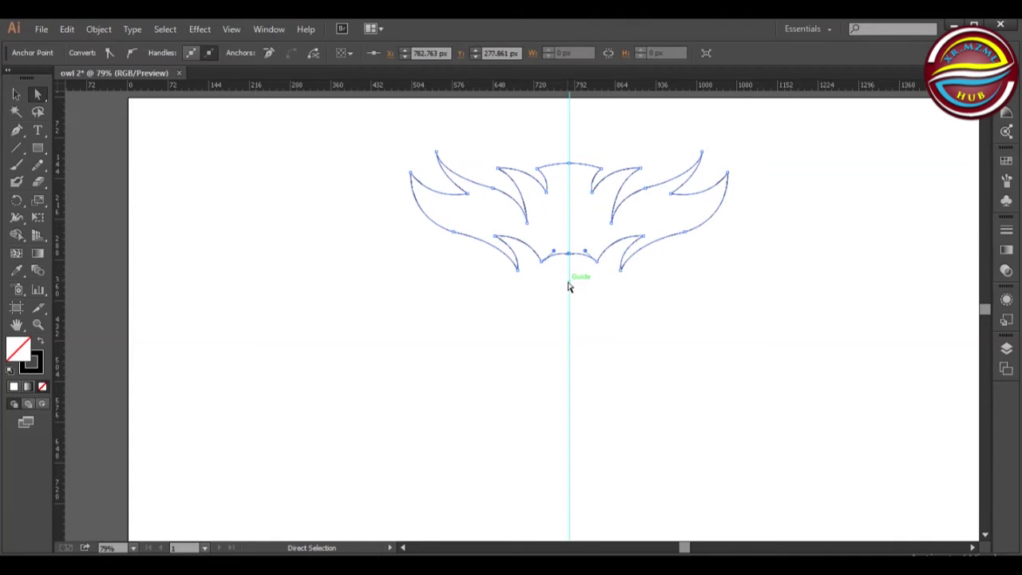
click(570, 287)
click(569, 164)
click(549, 371)
Draw the left half of a small beak with the Pen tool against the guide, about 32 px wide and 59 px high.
key(p)
drag(569, 238, 552, 209)
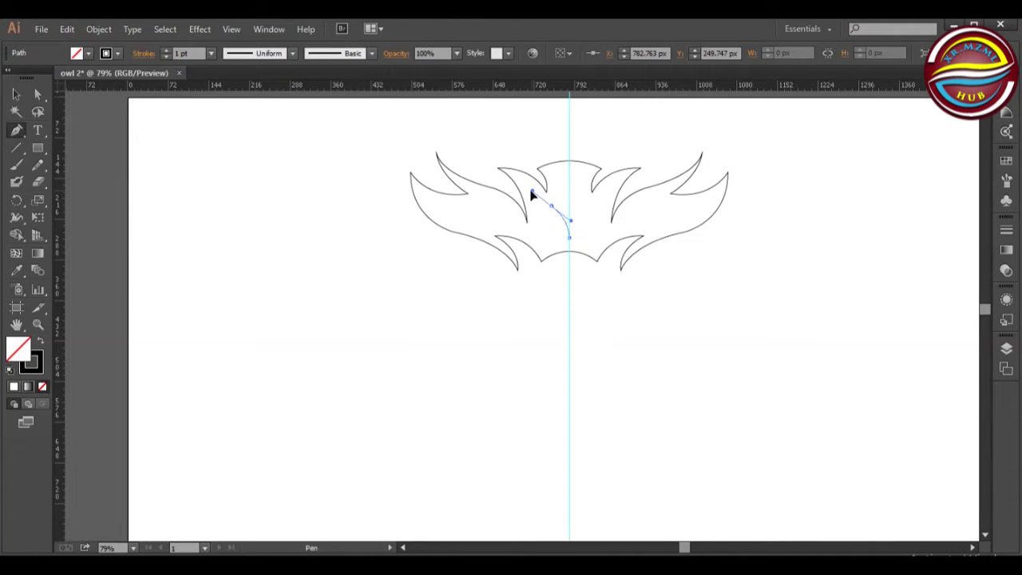
drag(532, 185, 575, 228)
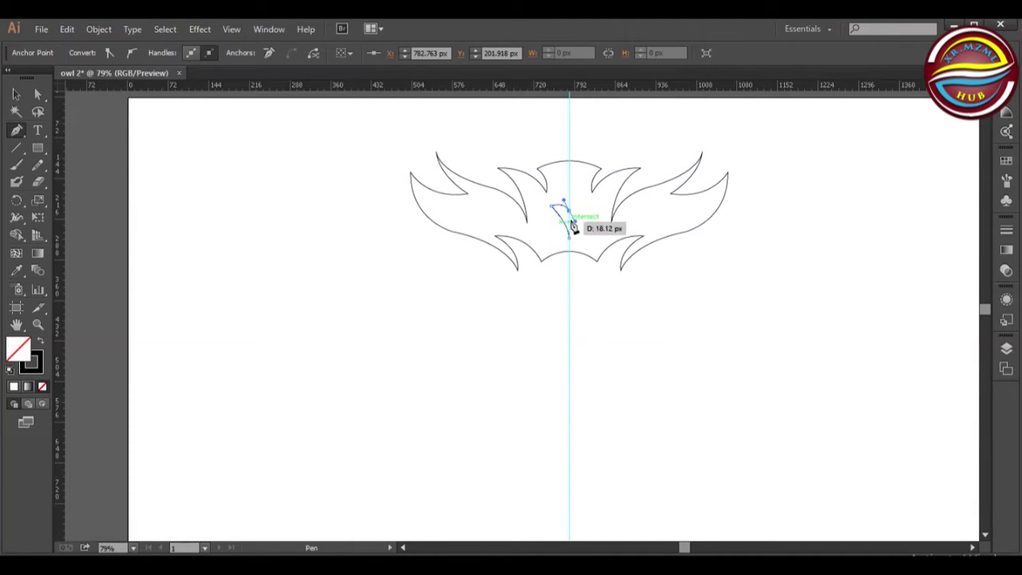
Reflect a copy of the half beak vertically and move it right to meet the original at the guide.
key(v)
right_click(573, 228)
mouse_move(687, 406)
click(742, 458)
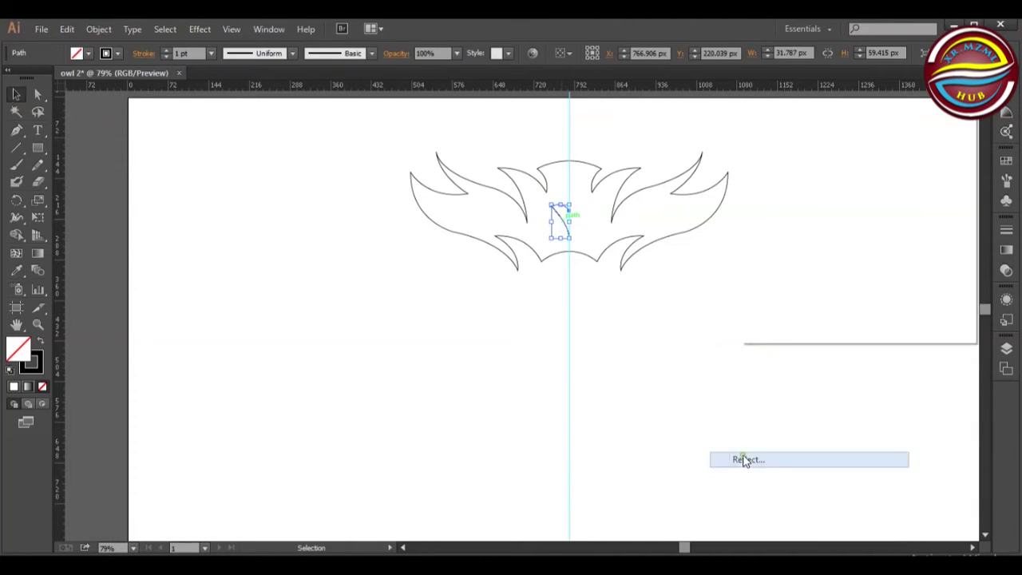
click(755, 309)
key(shift+Right)
key(shift+Right)
key(shift+Right)
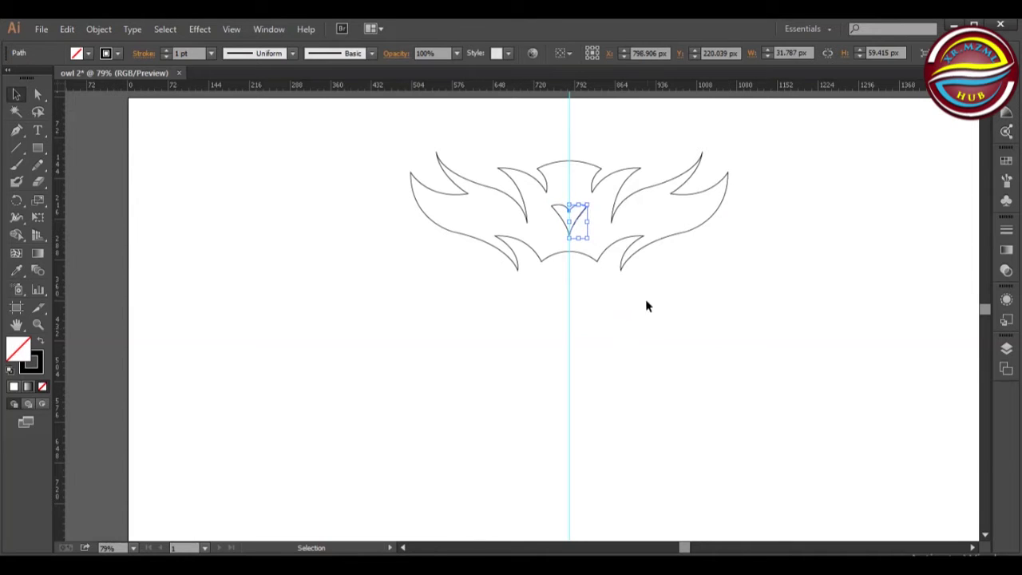
click(646, 300)
Average and join the two beak halves' bottom end anchors.
click(37, 95)
mouse_move(560, 233)
mouse_down()
mouse_move(576, 232)
mouse_move(572, 242)
mouse_up()
right_click(570, 237)
click(625, 340)
key(Return)
right_click(572, 236)
click(607, 319)
Average and join the two beak halves' top end anchors.
drag(565, 202, 572, 213)
right_click(570, 211)
click(607, 324)
key(Return)
right_click(572, 213)
click(600, 309)
click(407, 263)
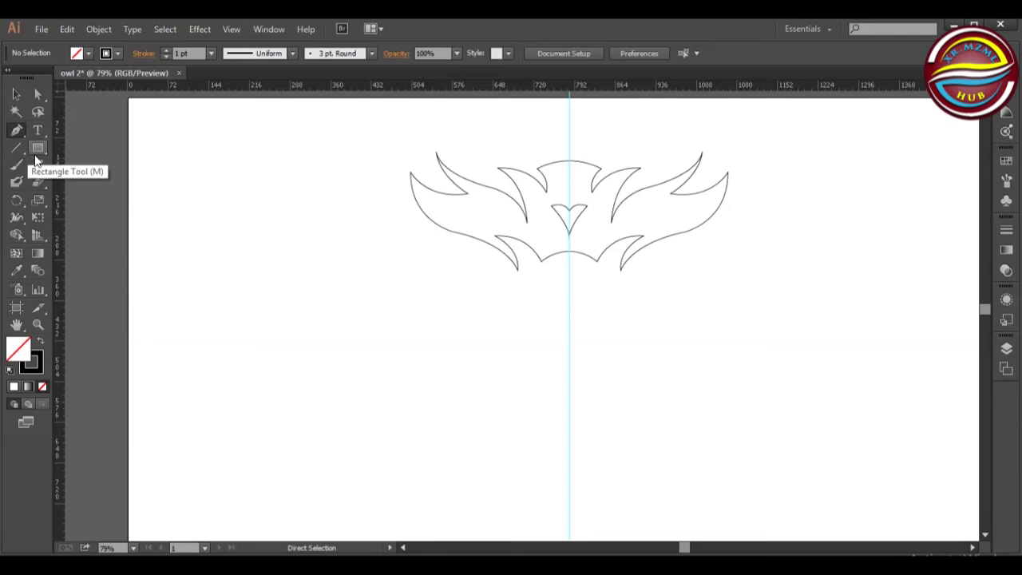
drag(37, 182, 83, 181)
key(ctrl+z)
key(ctrl+z)
key(ctrl+z)
key(ctrl+z)
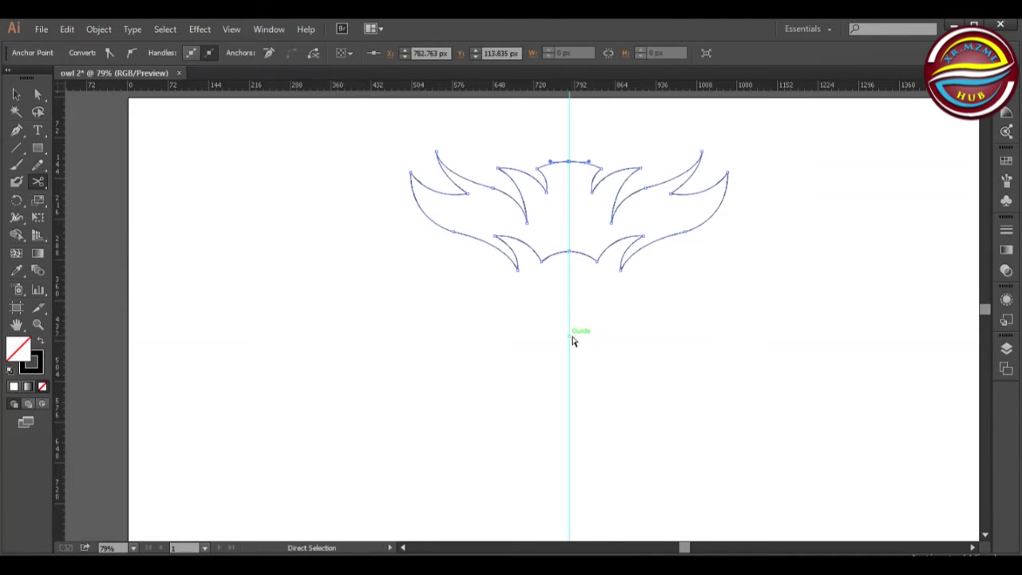
key(ctrl+z)
key(ctrl+z)
click(17, 130)
key(ctrl+shift+z)
key(ctrl+shift+z)
key(ctrl+shift+z)
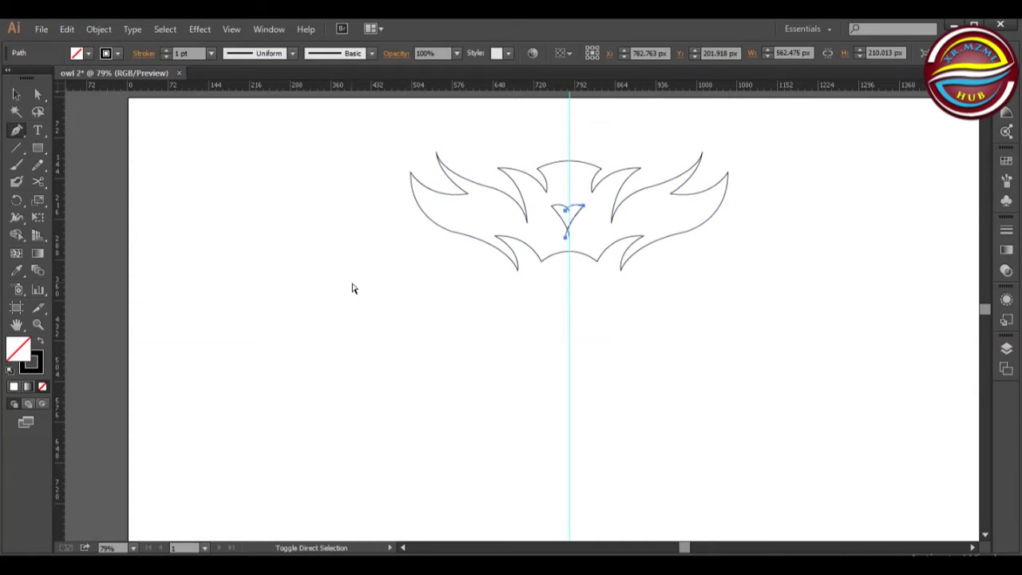
Draw an eye and brow path with the Pen tool from the left wing's outer edge, around the eye corner, to the beak's top centre.
click(434, 225)
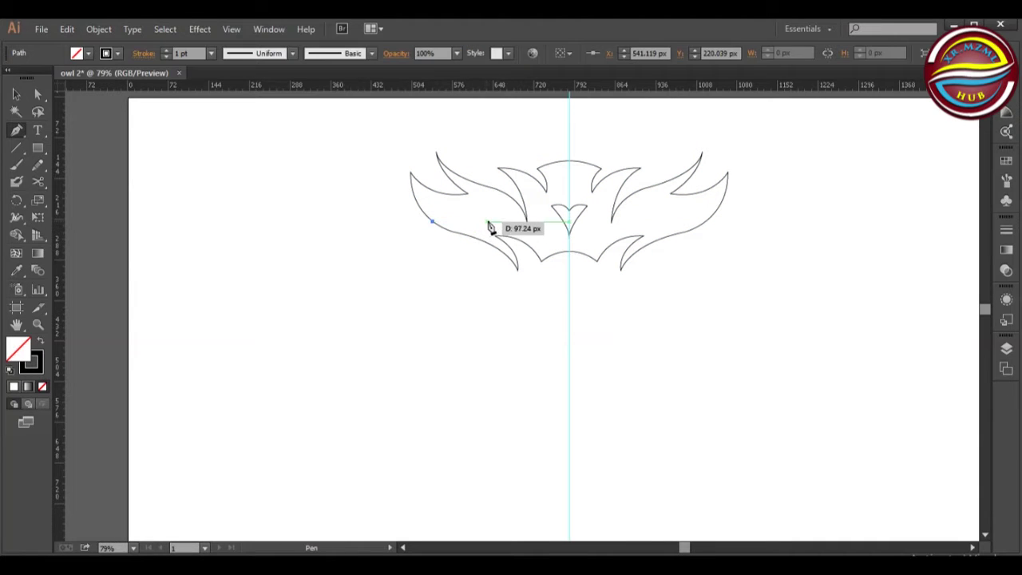
key(ctrl+z)
drag(469, 226, 488, 229)
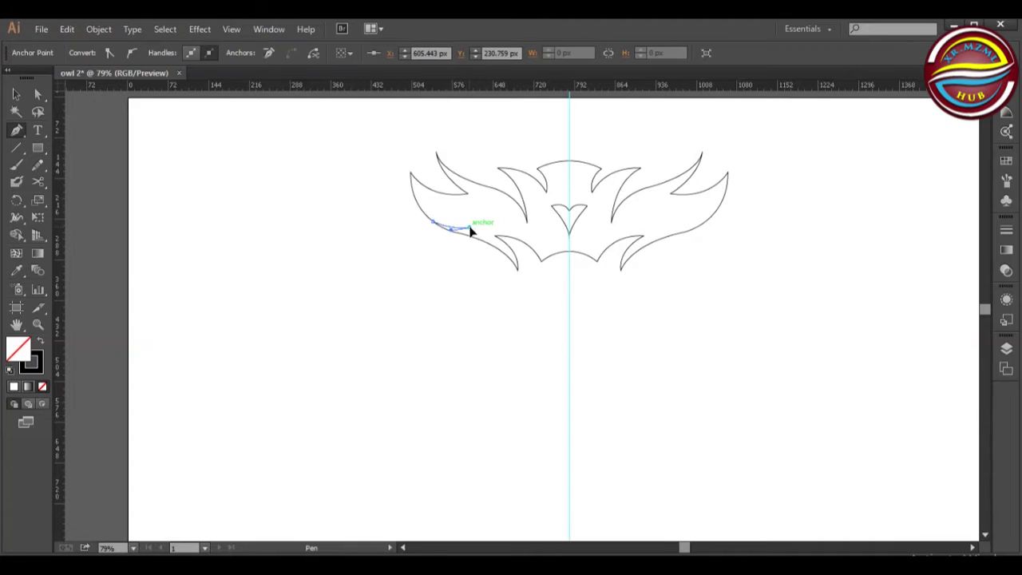
drag(545, 239, 546, 239)
click(527, 228)
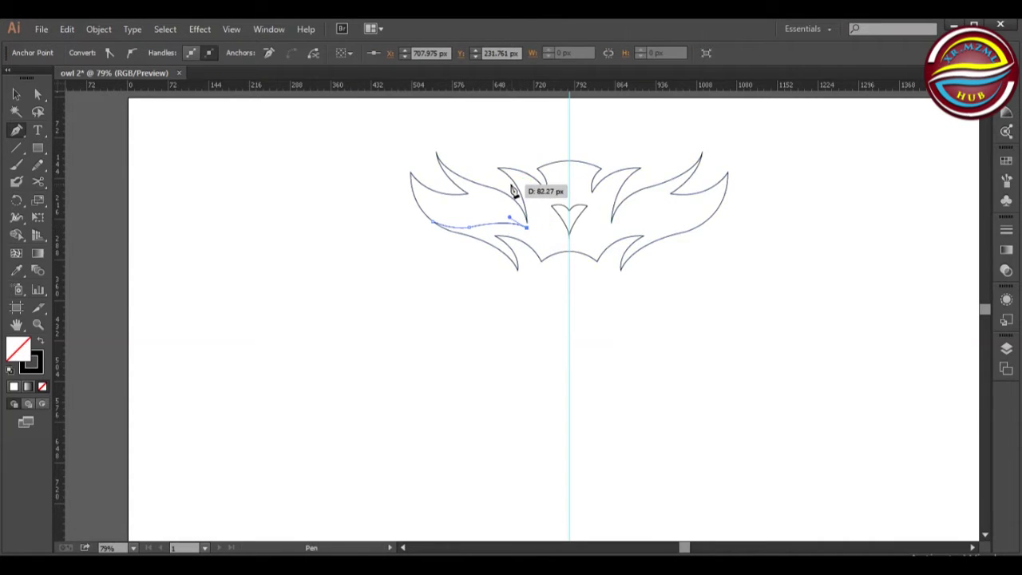
drag(495, 179, 460, 163)
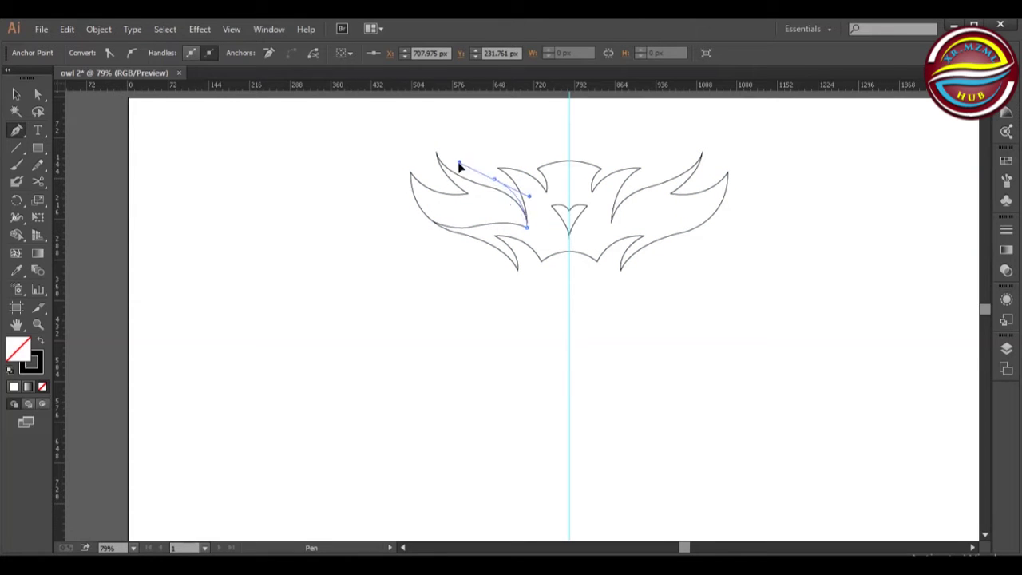
drag(570, 209, 579, 228)
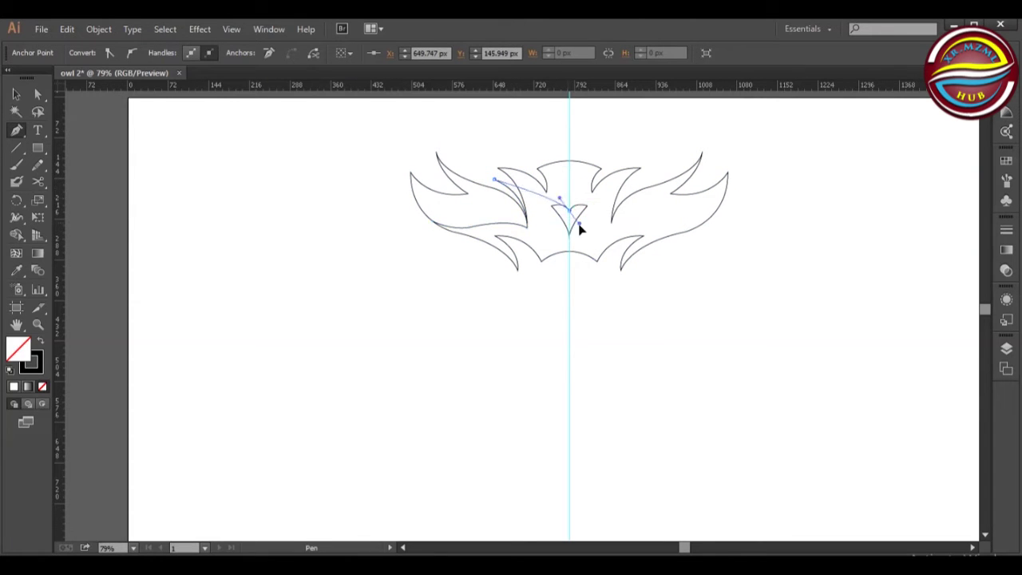
Adjust the anchors and handles of the lower eye curve so it flows smoothly from the wing edge.
key(a)
click(244, 283)
click(460, 232)
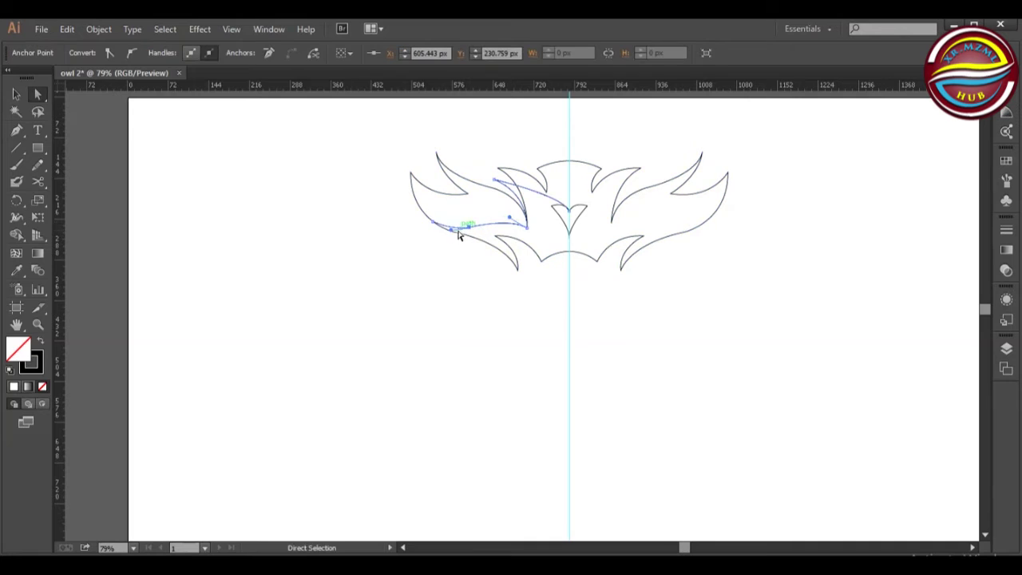
click(446, 249)
drag(446, 228, 449, 230)
click(469, 228)
click(451, 244)
click(469, 227)
drag(510, 218, 508, 220)
Move the brow's upper corner anchor slightly down and right, and bend the brow curve more steeply into the beak.
click(534, 229)
click(527, 228)
click(480, 262)
click(496, 179)
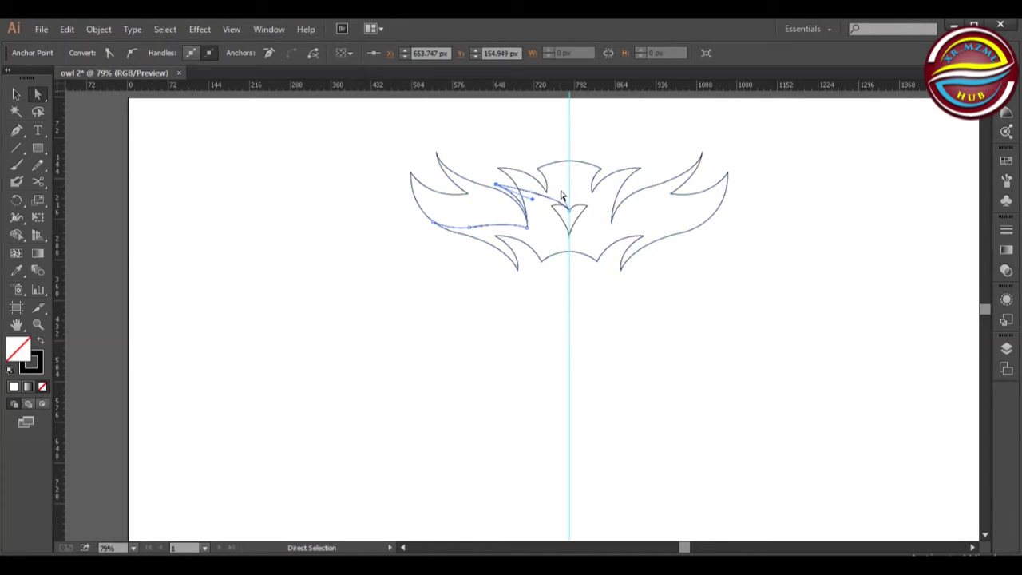
drag(564, 200, 565, 193)
key(p)
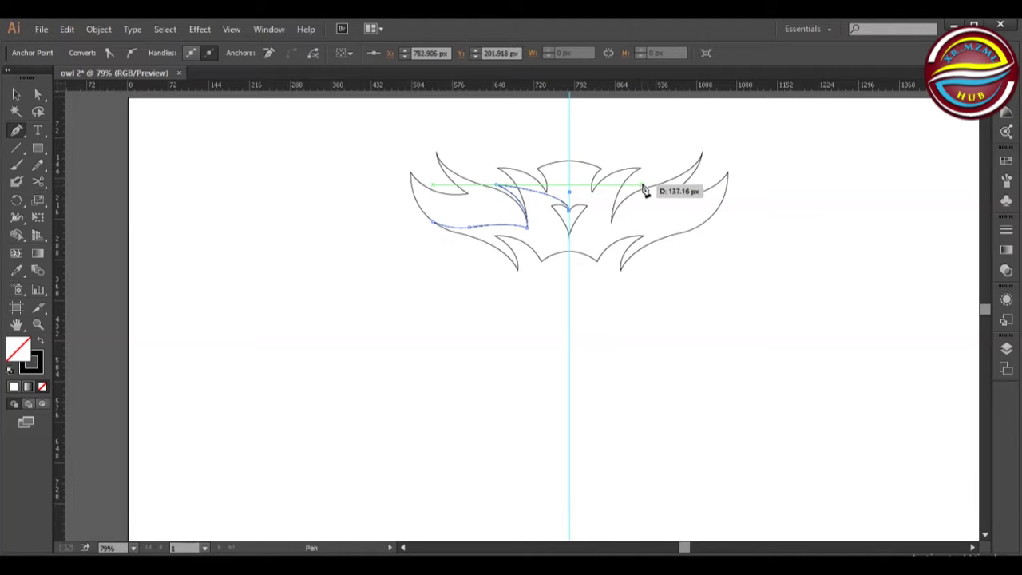
Reflect a copy of the left eye and brow path vertically and place it symmetrically on the right side of the guide.
click(17, 95)
right_click(504, 227)
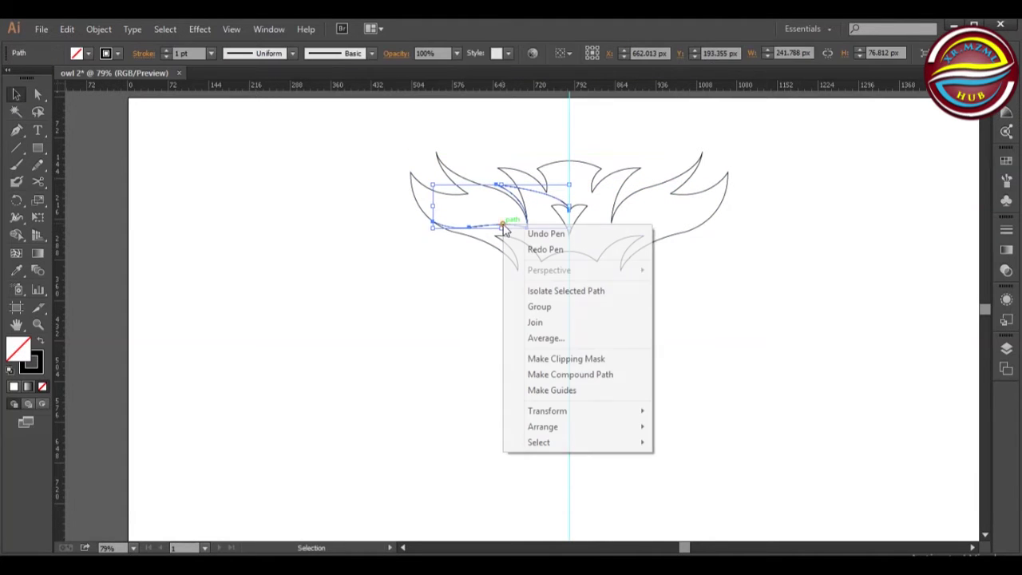
mouse_move(575, 411)
click(700, 462)
click(785, 311)
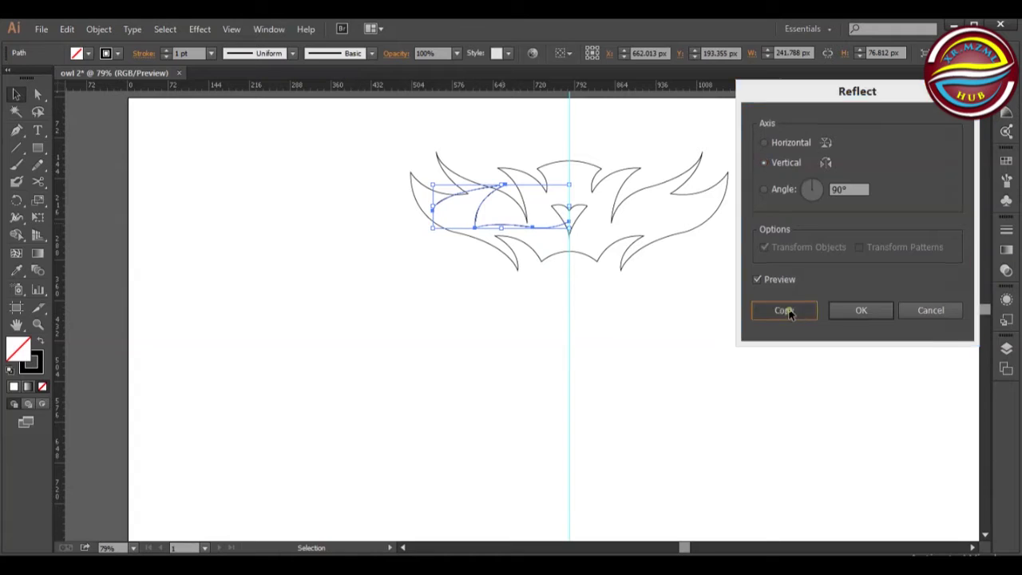
click(628, 205)
click(436, 208)
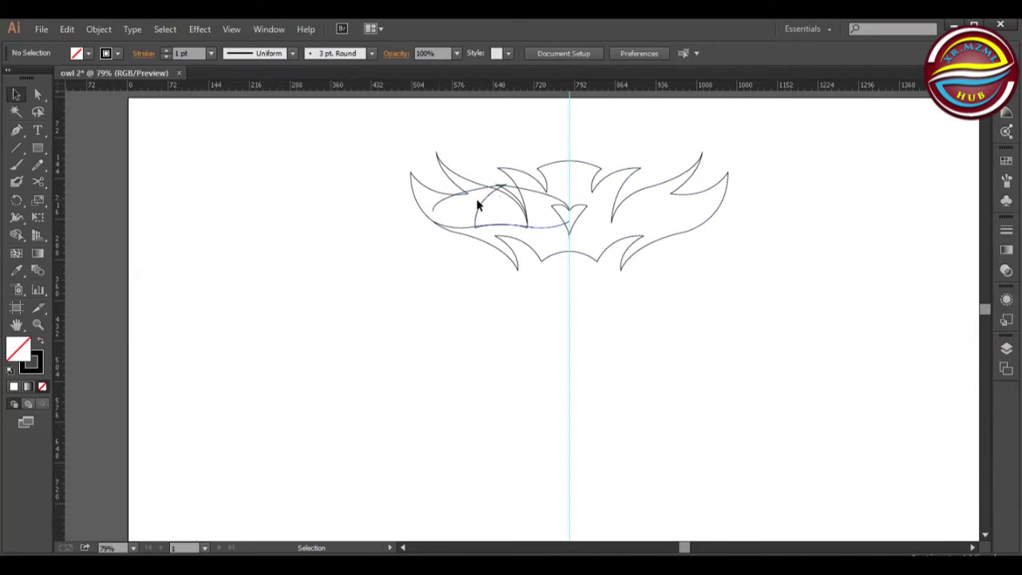
drag(440, 205, 586, 213)
Try to join the two brow halves' end anchors at the beak's top centre.
click(301, 197)
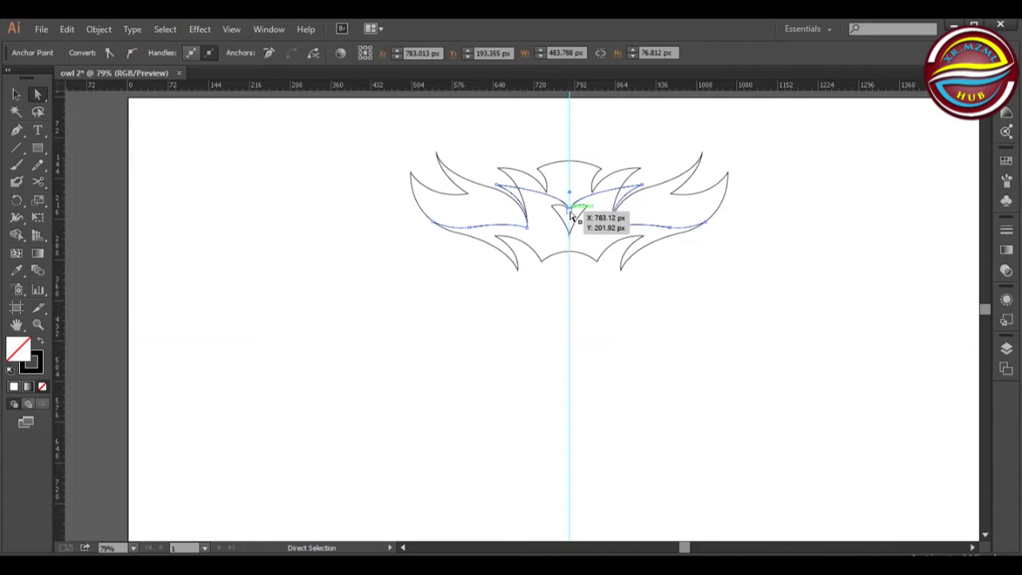
right_click(570, 211)
click(605, 295)
click(574, 314)
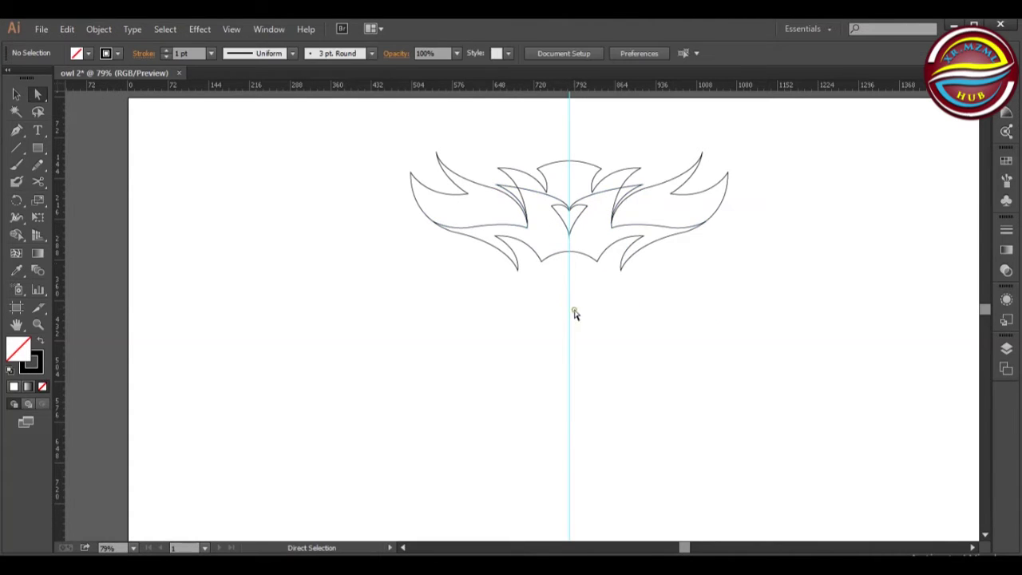
click(569, 206)
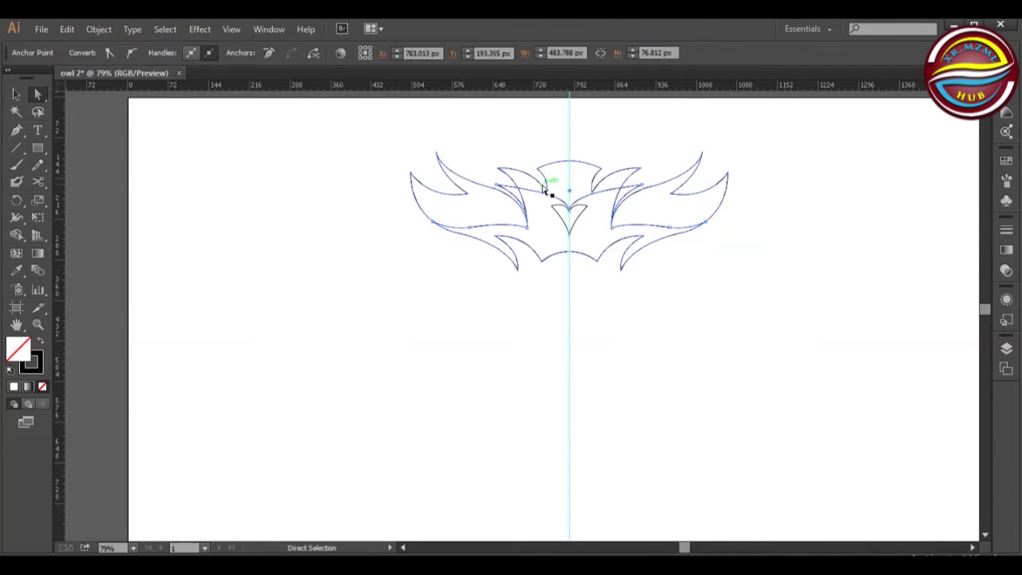
Nudge both halves of the eye and brow path up 15 px, clear of the beak and wing outline.
ctrl+click(543, 189)
ctrl+shift+click(543, 188)
click(15, 95)
shift+click(539, 190)
shift+click(613, 190)
shift+click(640, 185)
key(Up)
key(Up)
key(Up)
key(Up)
key(Up)
key(Up)
key(Up)
key(Up)
key(Up)
key(Up)
key(Up)
key(Up)
key(Up)
key(Up)
key(Up)
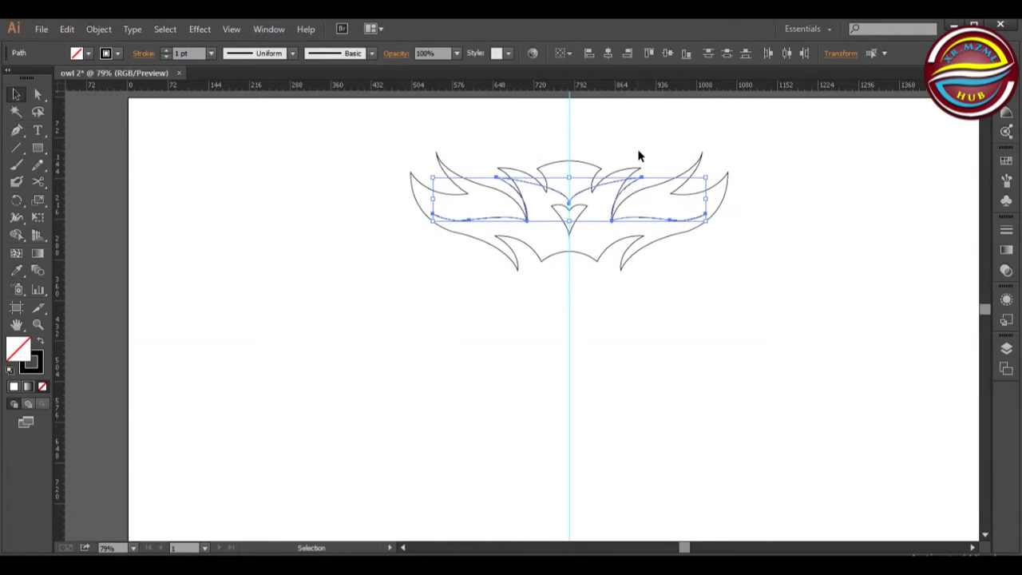
Average and join the two brow halves' end anchors on the centre guide.
click(37, 94)
drag(559, 192, 577, 209)
right_click(569, 201)
click(613, 299)
click(523, 354)
right_click(570, 201)
click(607, 283)
Nudge the joined eye and brow path back down 15 px onto the wing outline.
click(16, 94)
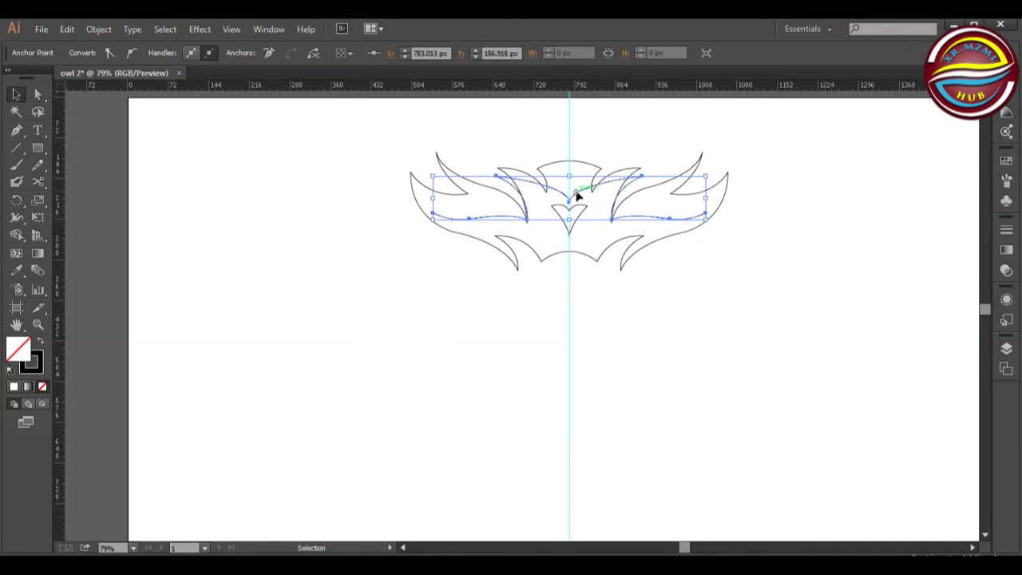
click(577, 196)
key(Down)
key(Down)
key(Down)
key(Down)
key(Down)
key(Down)
key(Down)
key(Down)
key(Down)
key(Down)
key(Down)
key(Down)
key(Down)
key(Down)
key(Down)
click(399, 239)
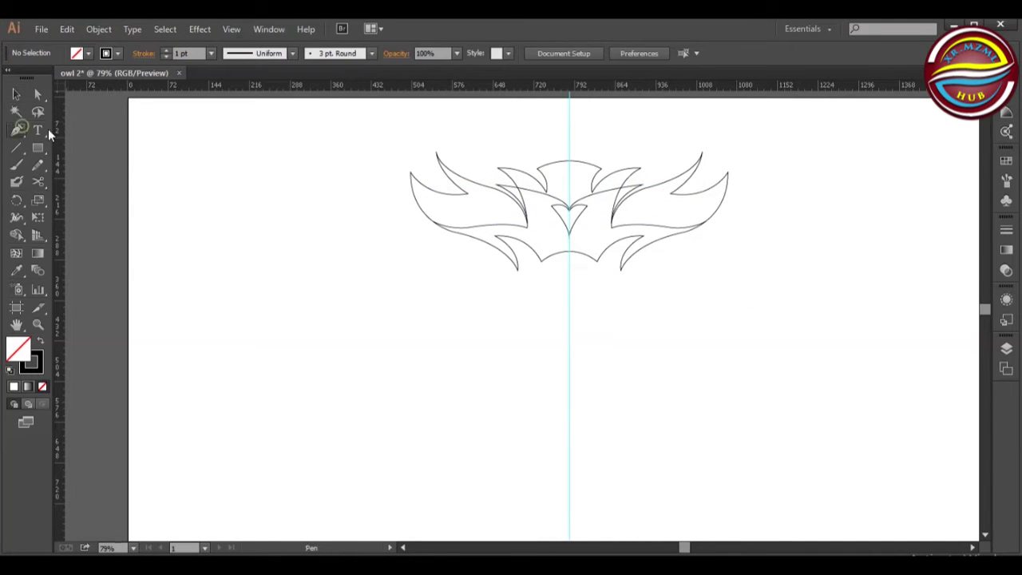
Close the eye and brow path with straight Pen segments running below the emblem from the right wing's edge to the left wing's edge.
click(705, 223)
click(673, 282)
click(561, 324)
click(423, 314)
click(410, 250)
click(431, 222)
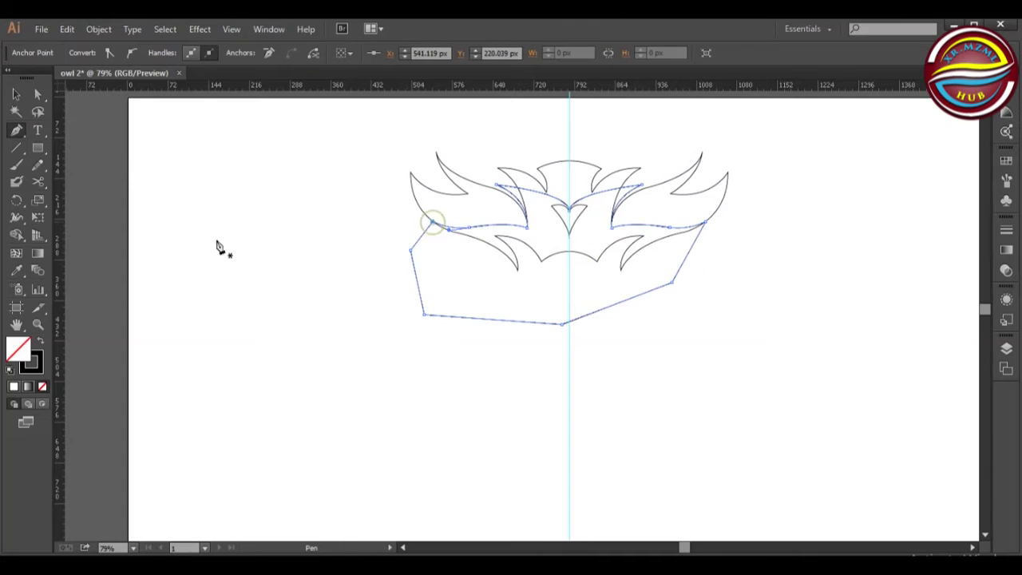
Remove the enclosed area below the wings with the Shape Builder tool.
key(shift+m)
key(ctrl+a)
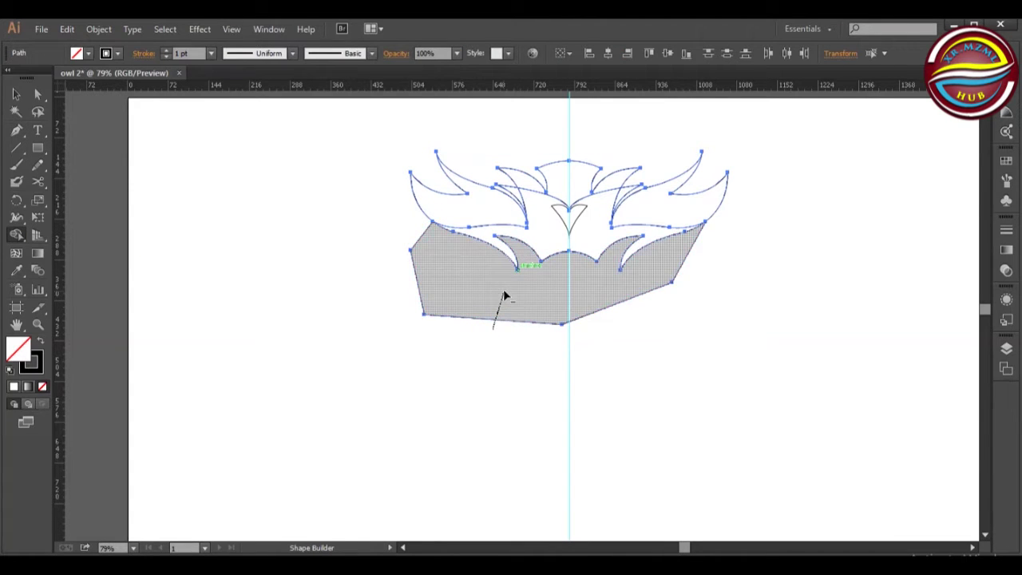
alt+click(504, 297)
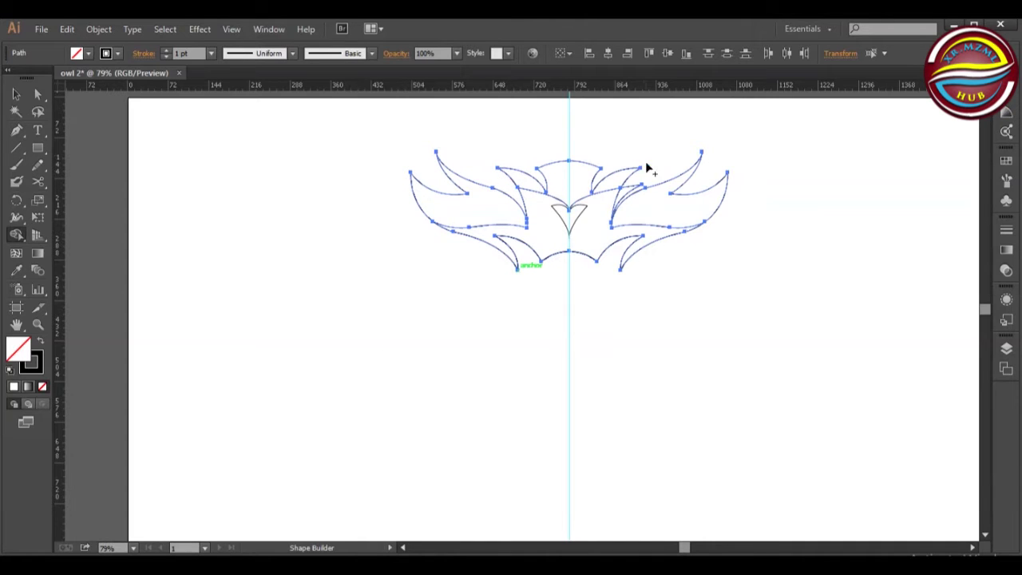
click(36, 94)
click(436, 247)
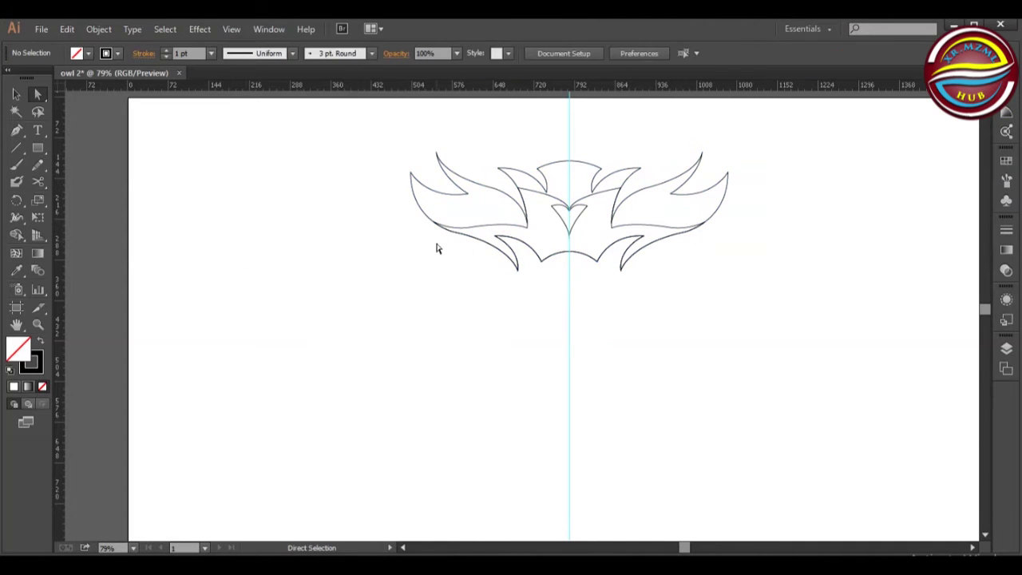
Try moving the left crown notch anchor, and undo that move together with the Shape Builder trimming.
click(546, 194)
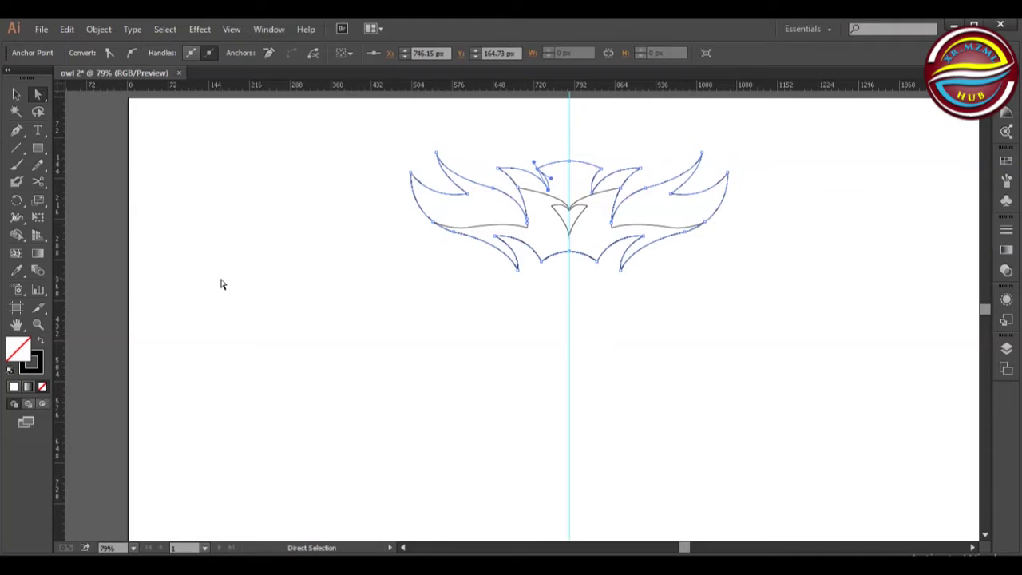
click(645, 149)
key(ctrl+z)
key(ctrl+z)
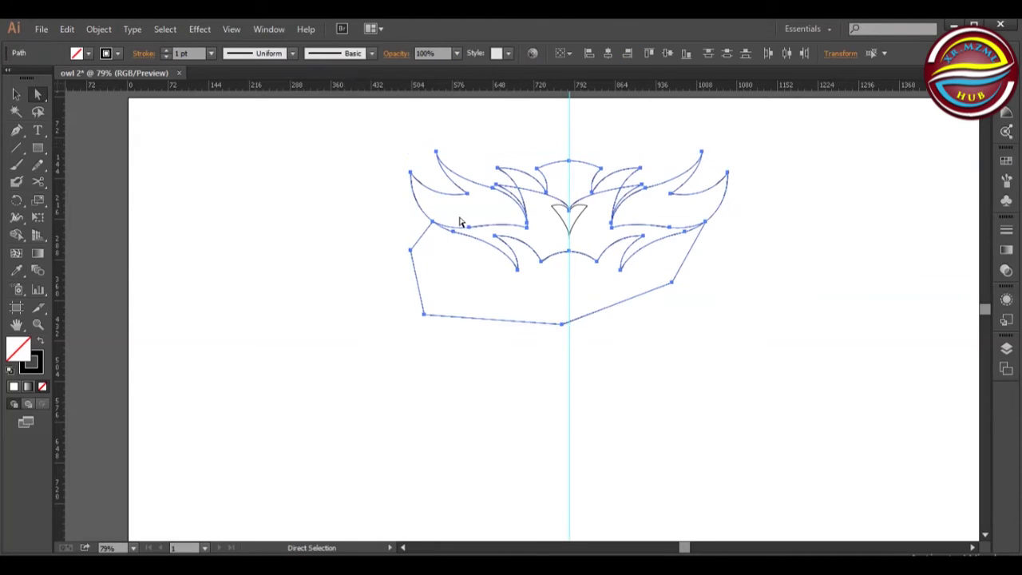
Adjust the brow curves' anchors and handles between the upper corners and the beak's top centre.
click(497, 184)
drag(530, 206, 613, 178)
click(569, 210)
click(635, 133)
click(569, 210)
click(520, 369)
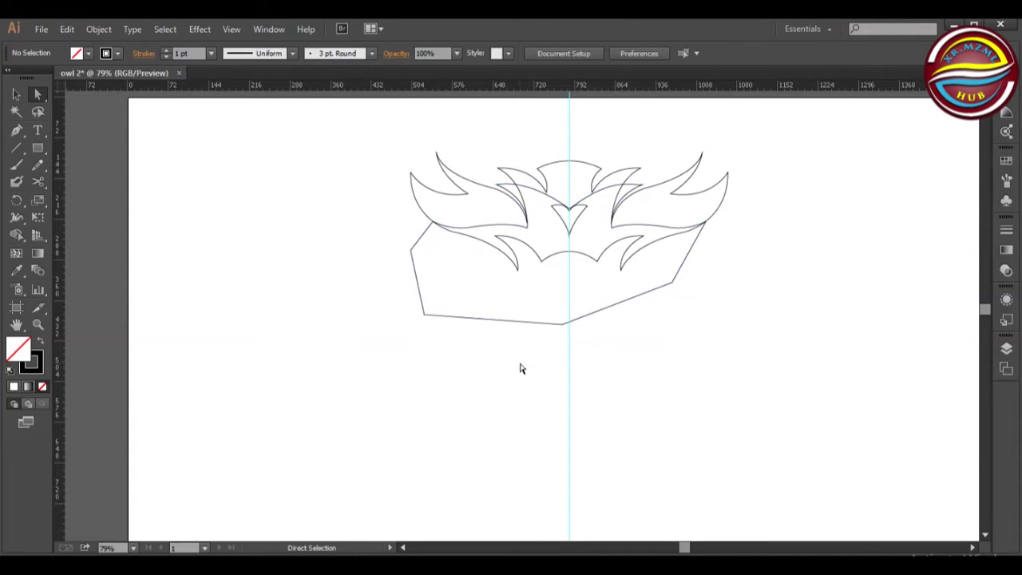
Remove the enclosed area below the wings and the overhanging brow tips on both sides with the Shape Builder tool.
key(ctrl+a)
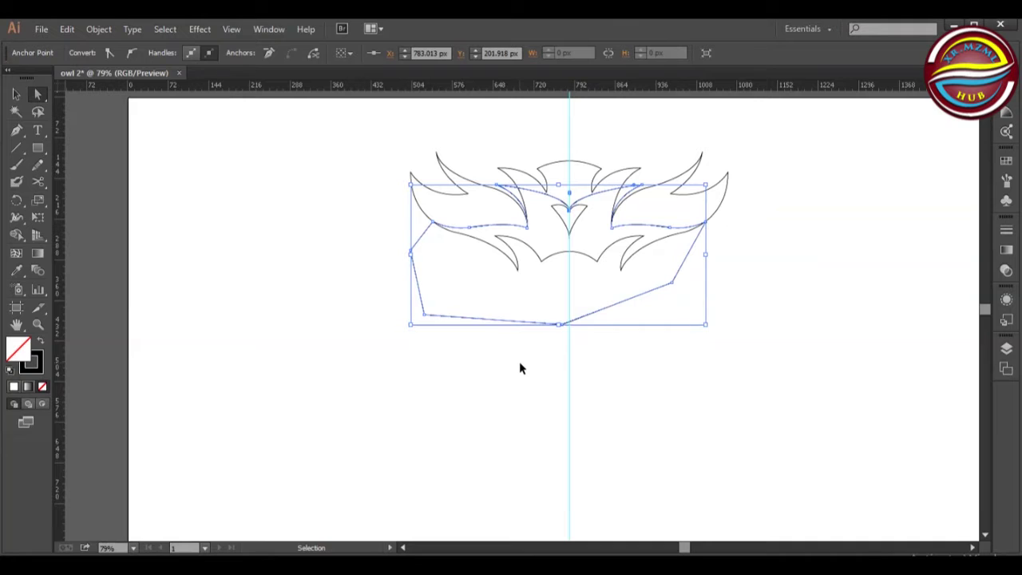
key(shift+m)
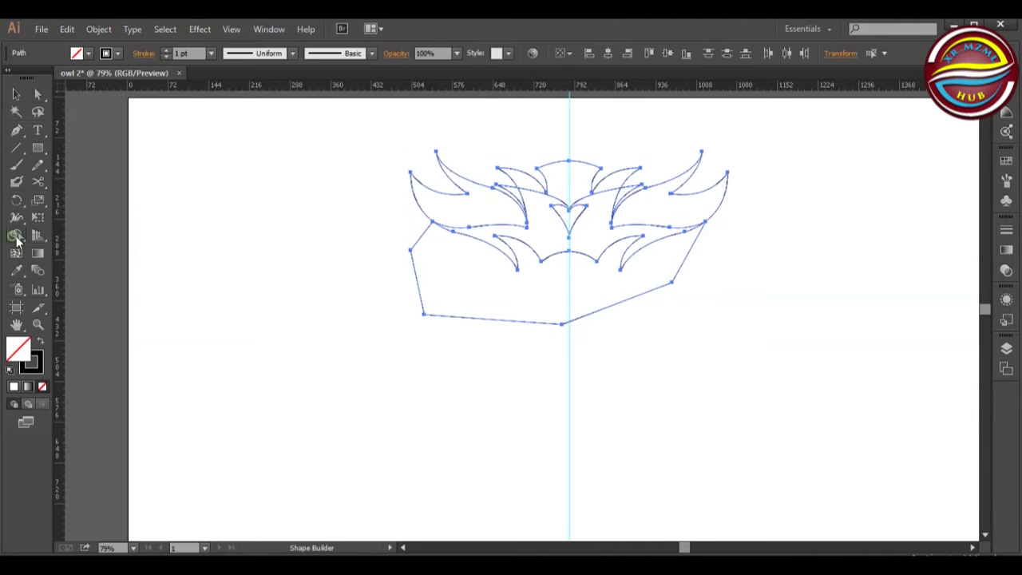
alt+click(560, 317)
drag(508, 192, 511, 194)
drag(646, 175, 631, 192)
Move both crown notch anchors up about 15 px and reshape the feather curves leading into them on both sides.
click(546, 193)
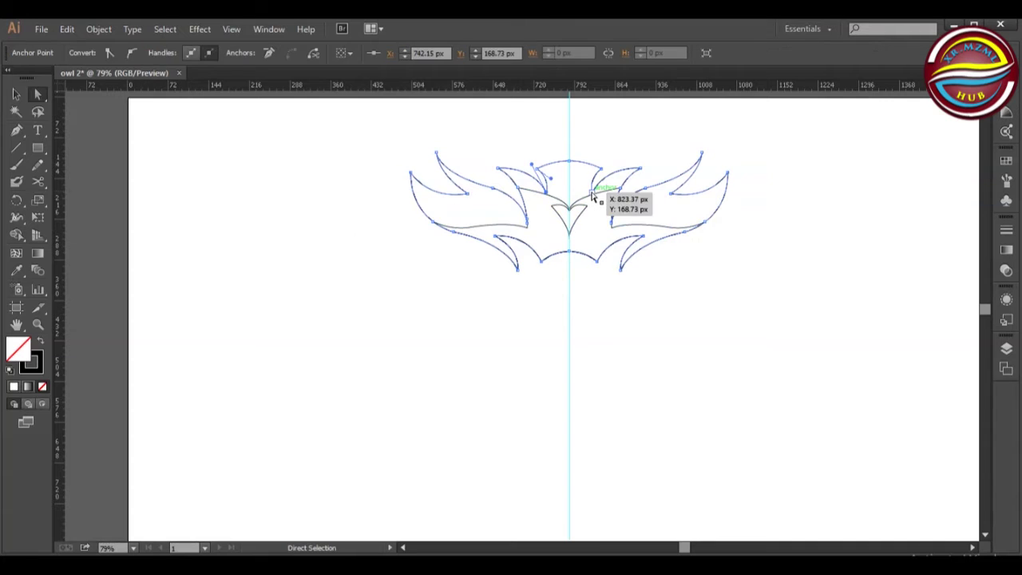
shift+click(592, 192)
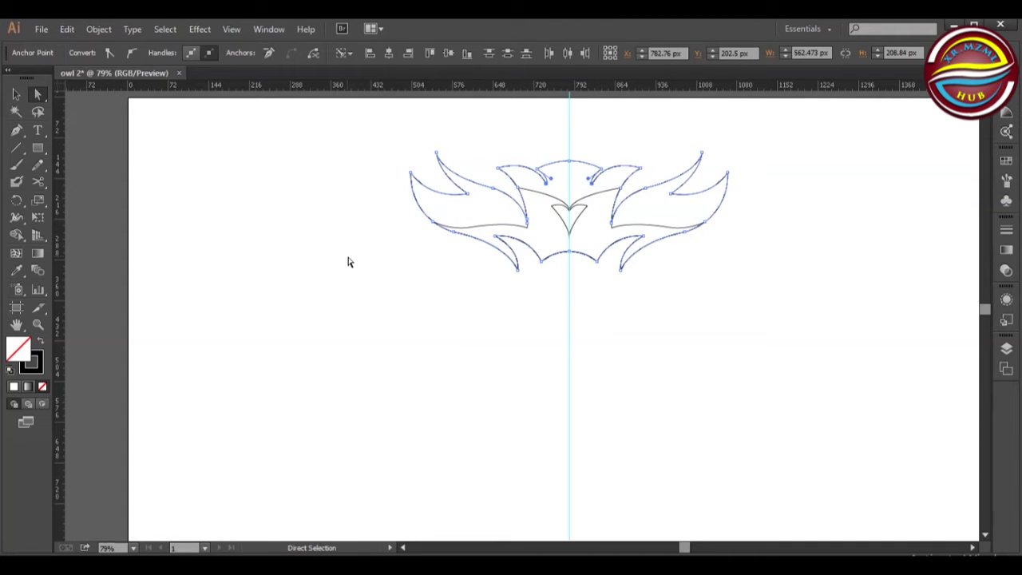
click(641, 167)
drag(605, 156, 620, 160)
key(ctrl+a)
drag(528, 152, 521, 163)
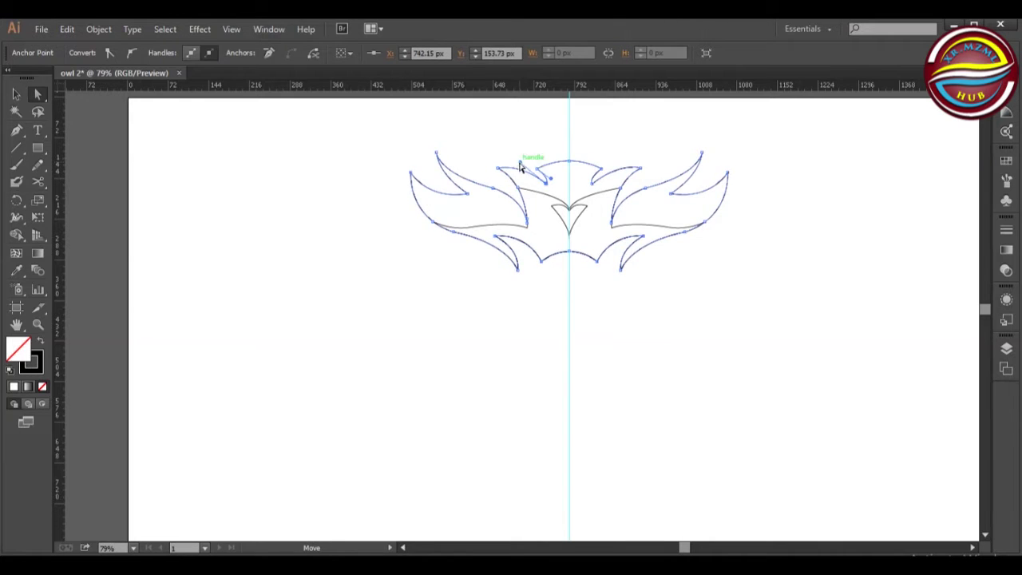
click(552, 141)
key(ctrl+a)
drag(548, 182, 592, 182)
click(628, 146)
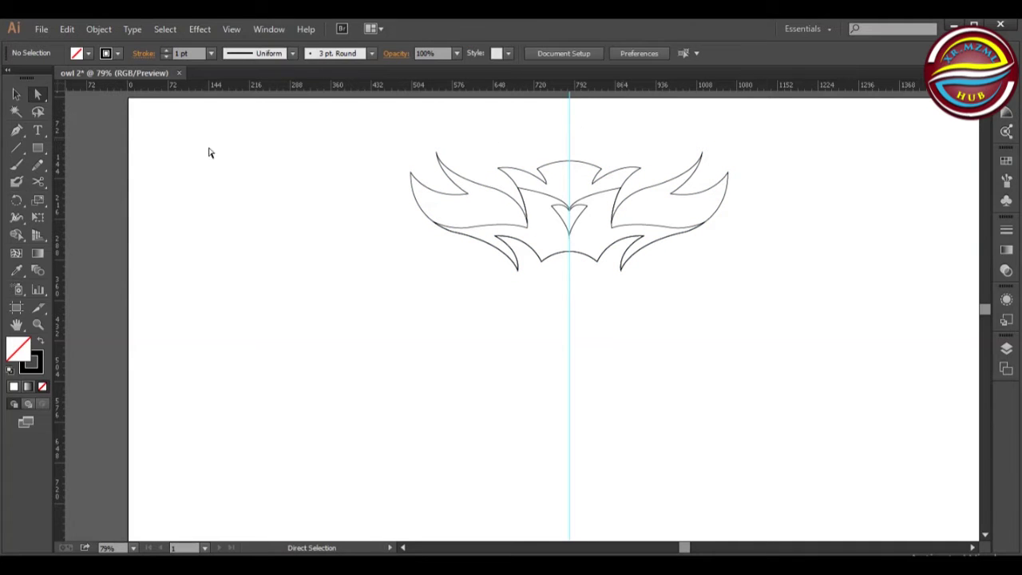
Draw an inner feather line with the Pen tool from the left wing's outer tip, around a notch, to the wing's inner edge.
click(410, 173)
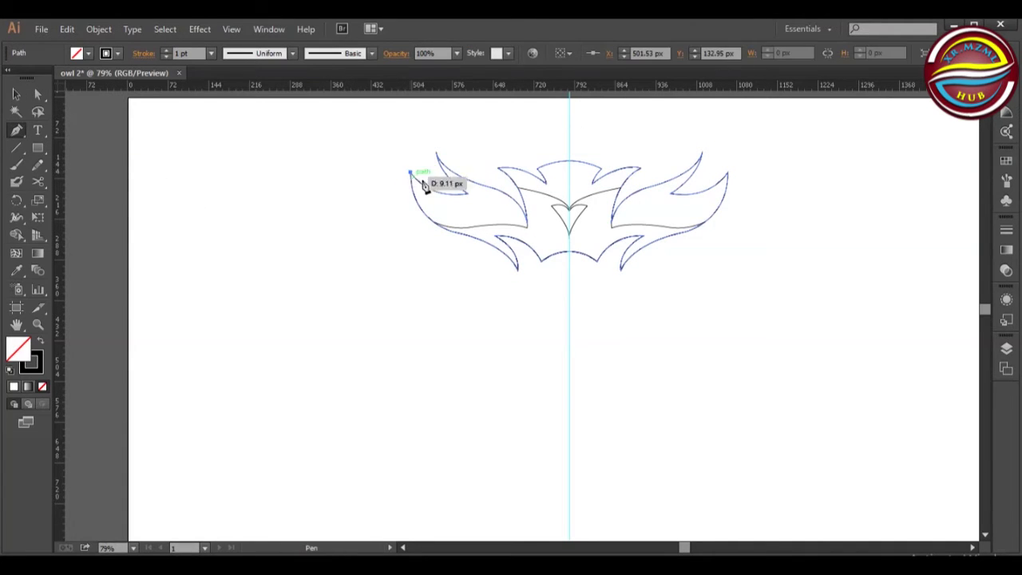
drag(481, 214, 530, 213)
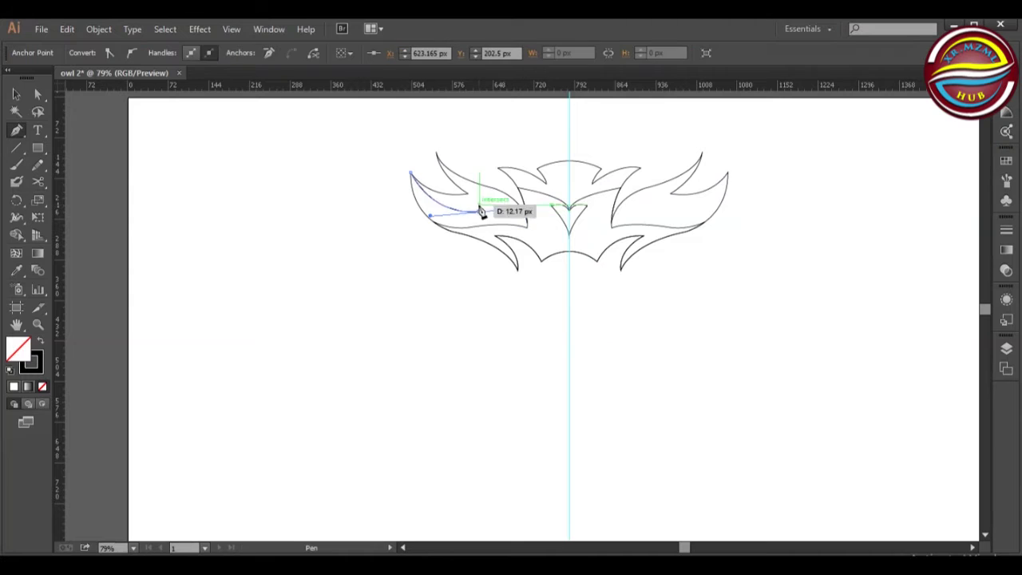
click(481, 215)
click(468, 195)
click(470, 198)
drag(519, 204, 563, 218)
Adjust the inner feather line's notch and end anchors so its last curve meets the left wing's inner edge.
click(38, 95)
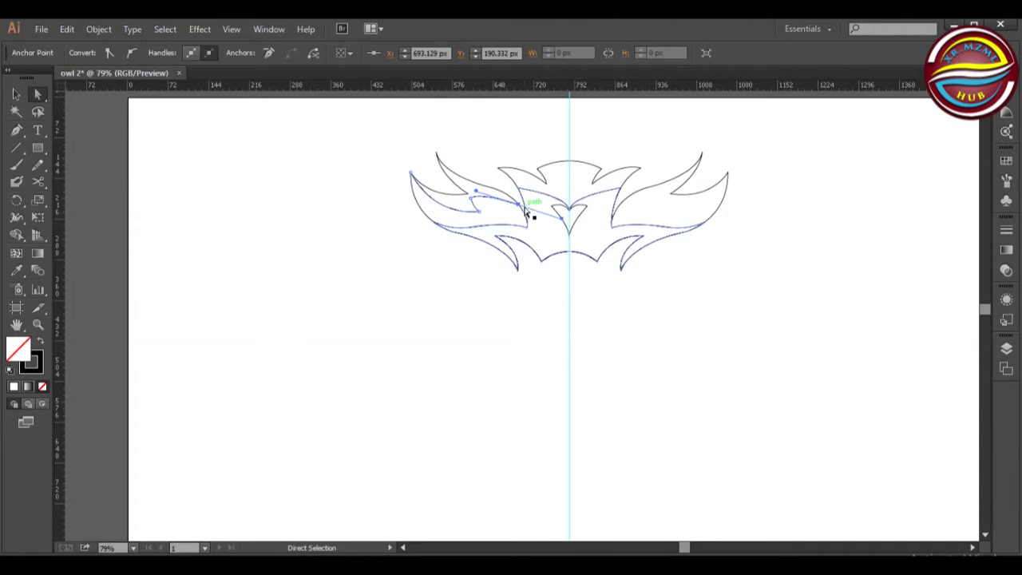
click(471, 198)
click(521, 207)
click(478, 195)
click(521, 207)
Close the inner feather path with Pen segments running outside and above the left wing back to its outer tip.
drag(479, 192, 452, 166)
click(520, 206)
click(466, 142)
click(436, 134)
click(393, 152)
click(411, 172)
click(410, 173)
Remove the part of the feather shape outside the left wing with the Shape Builder tool.
click(17, 235)
key(ctrl+a)
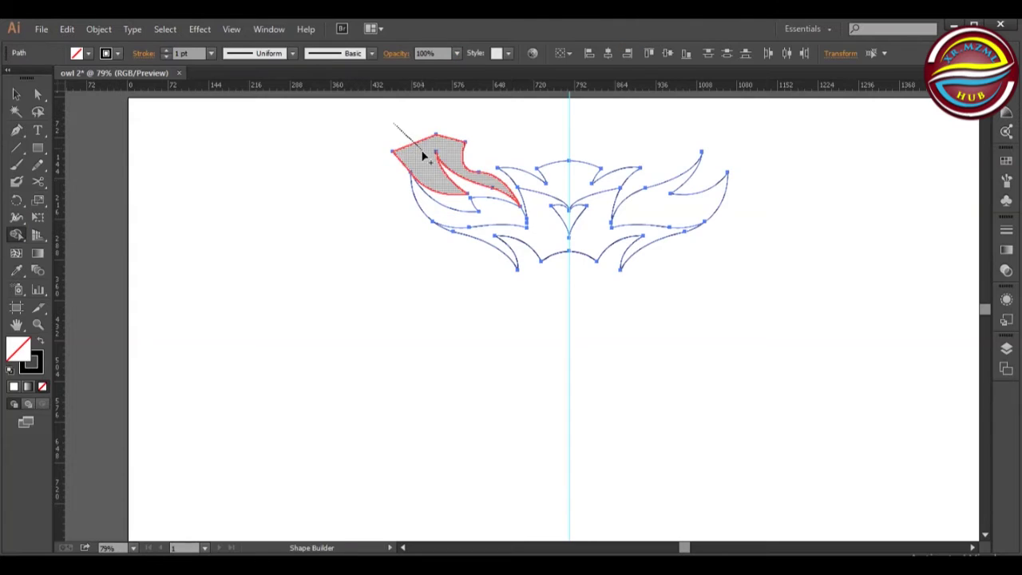
key(v)
click(349, 182)
Reflect a copy of the left inner feather shape vertically and move it right about 370 px onto the right wing.
click(453, 198)
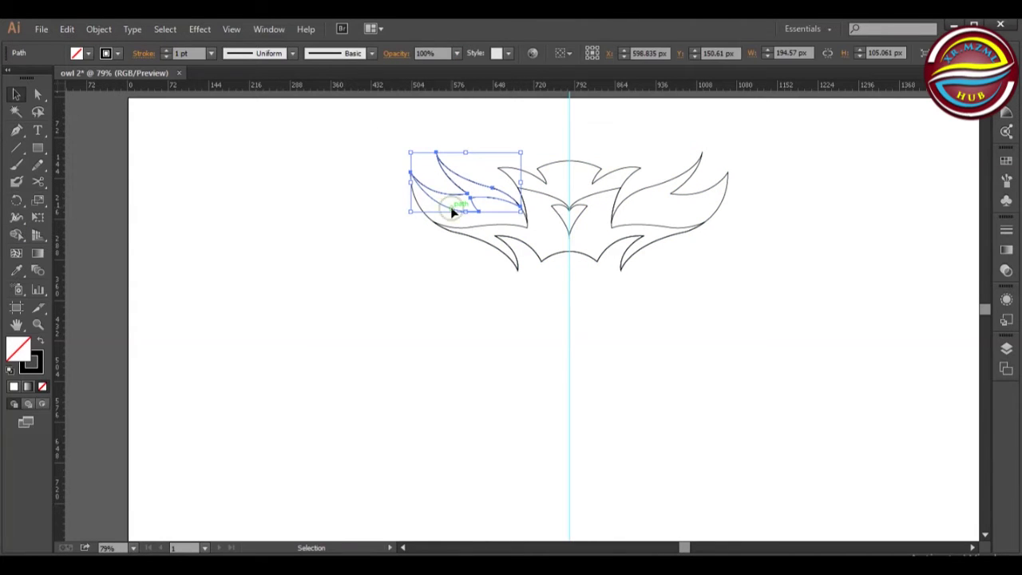
right_click(452, 206)
mouse_move(591, 394)
click(631, 448)
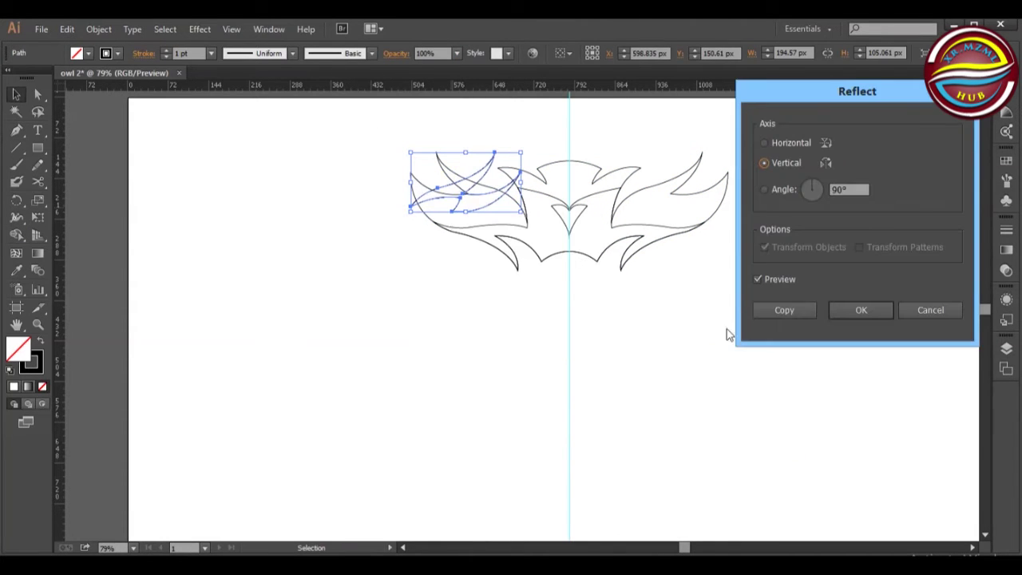
click(785, 310)
key(shift+Right)
key(shift+Right)
key(shift+Right)
key(shift+Right)
key(shift+Right)
key(shift+Right)
key(shift+Right)
key(shift+Right)
key(shift+Right)
key(shift+Right)
key(shift+Right)
key(shift+Right)
key(shift+Right)
key(shift+Right)
key(shift+Right)
key(shift+Right)
key(shift+Right)
key(shift+Right)
key(shift+Right)
key(shift+Right)
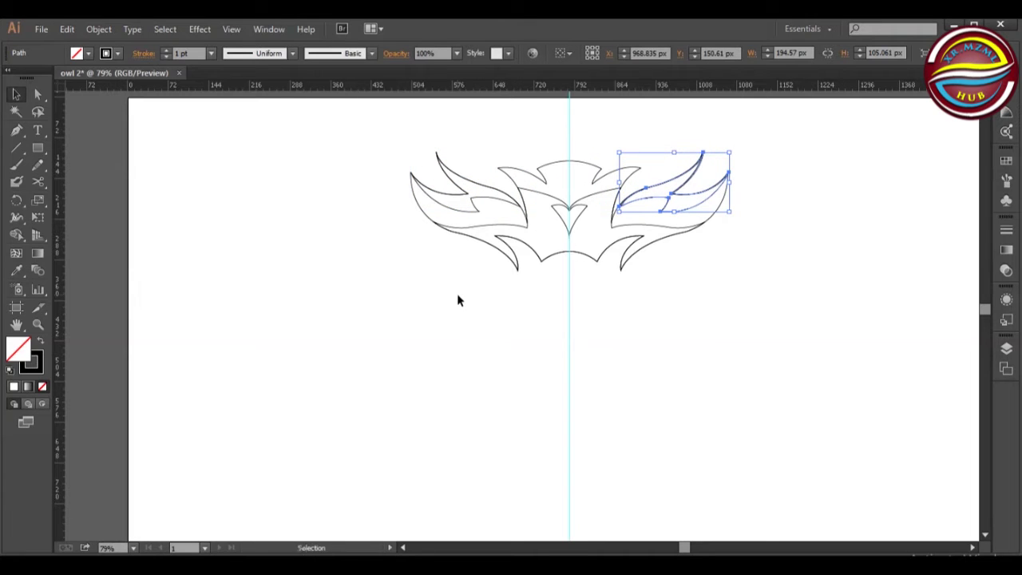
click(740, 236)
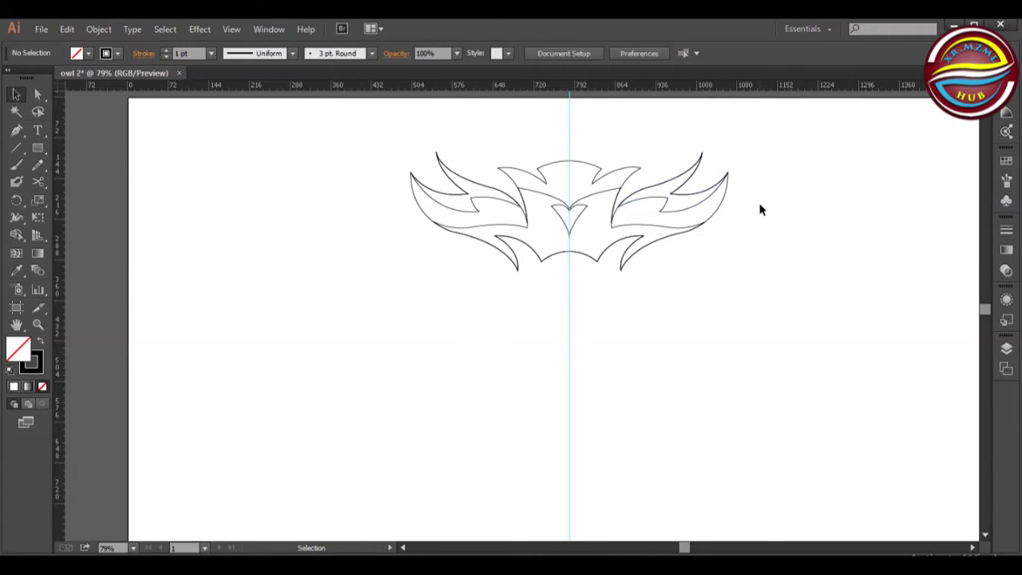
Draw a closed leaf-shaped feather about 82 by 73 px below the left wing with the Pen tool.
click(474, 256)
drag(520, 293, 531, 318)
click(520, 291)
drag(477, 268, 477, 204)
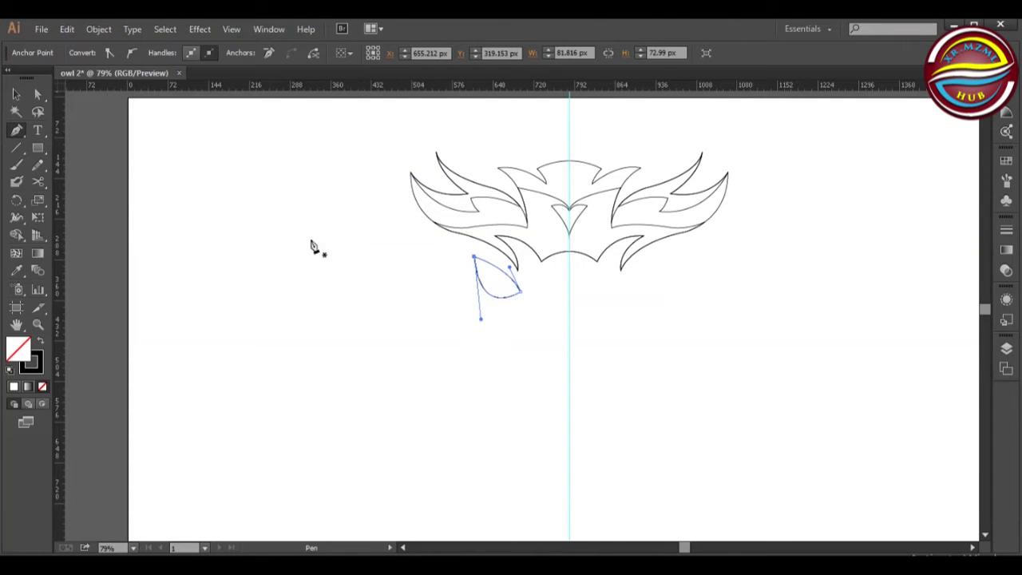
ctrl+click(247, 216)
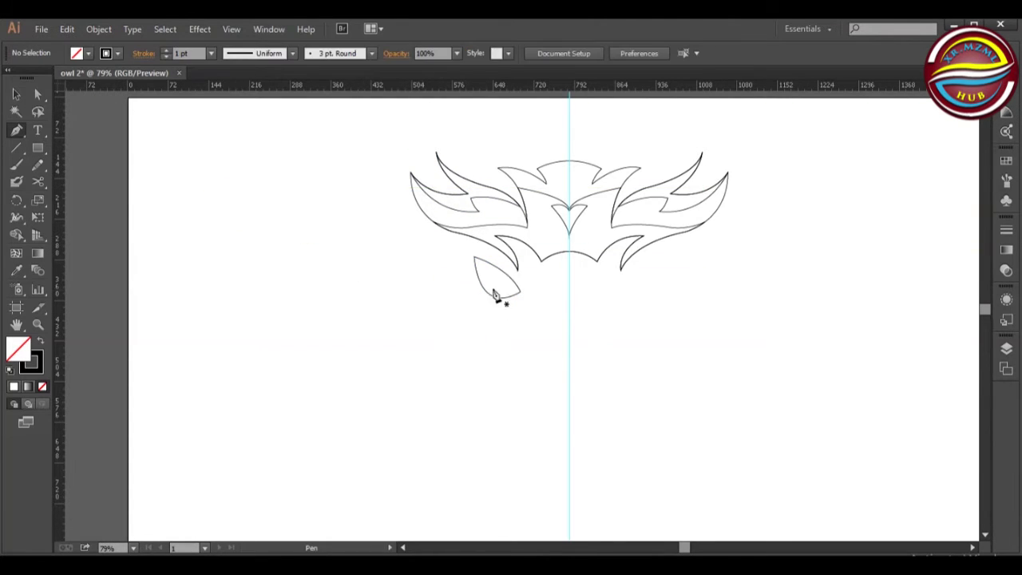
Draw a closed shape curving inside the leaf feather's outer edge and remove its part outside the leaf with the Shape Builder tool.
click(482, 259)
drag(482, 285, 484, 301)
click(482, 285)
click(458, 277)
click(466, 254)
click(481, 260)
key(ctrl+a)
key(shift+m)
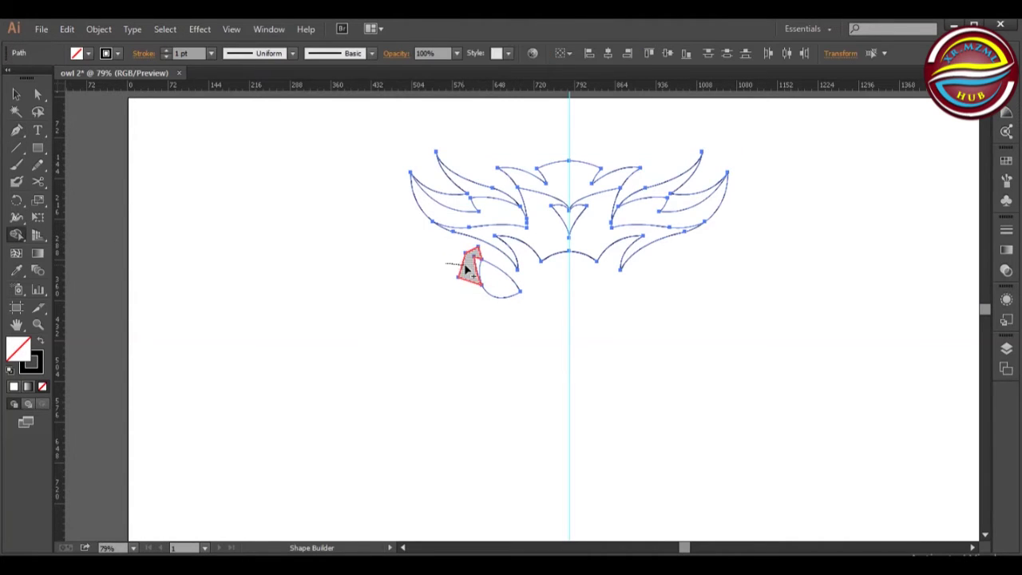
Draw a closed curved shape over the inner part of the leaf-shaped eye and remove its part outside the leaf with the Shape Builder tool.
click(17, 130)
ctrl+click(248, 265)
click(491, 265)
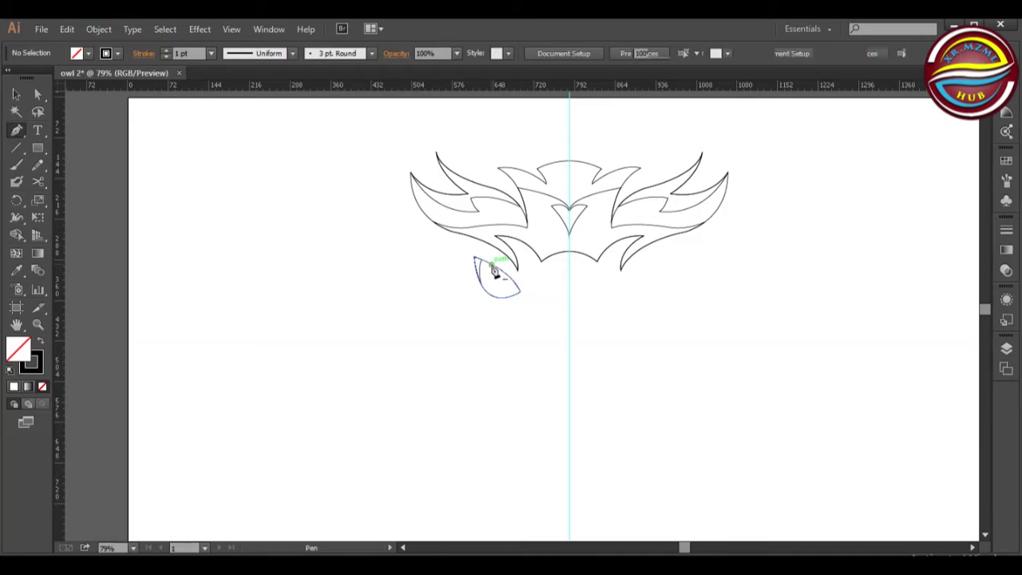
drag(508, 297, 527, 317)
key(ctrl+z)
key(ctrl+z)
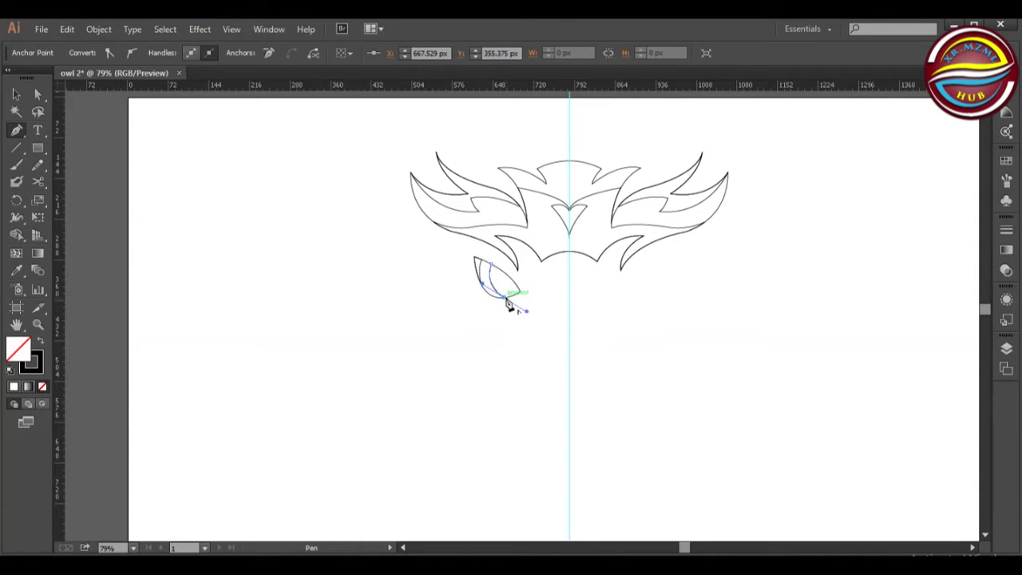
click(492, 265)
click(17, 235)
key(ctrl+a)
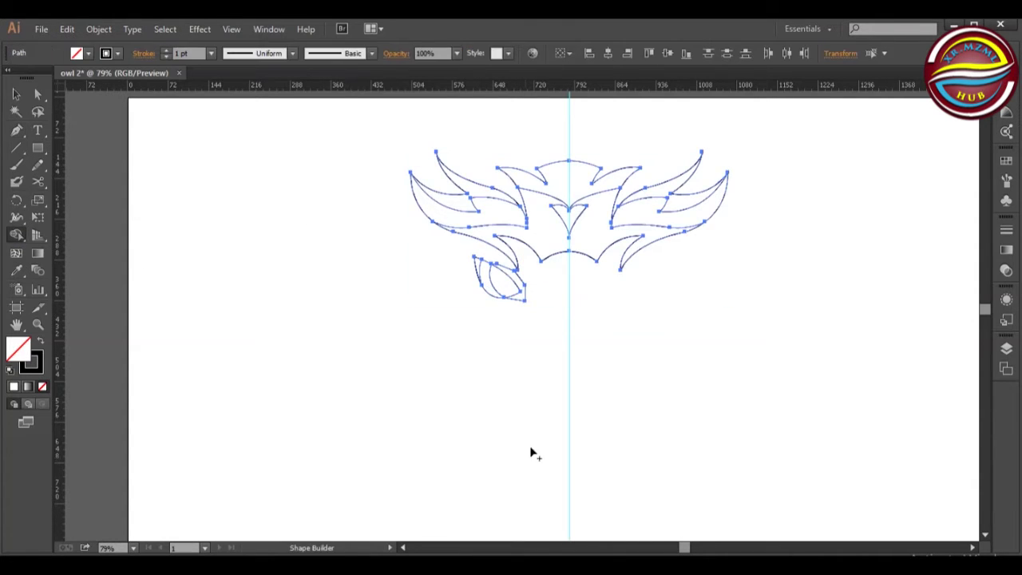
Draw a circle with the Ellipse tool and place it over the inner part of the left eye.
drag(38, 148, 114, 181)
key(v)
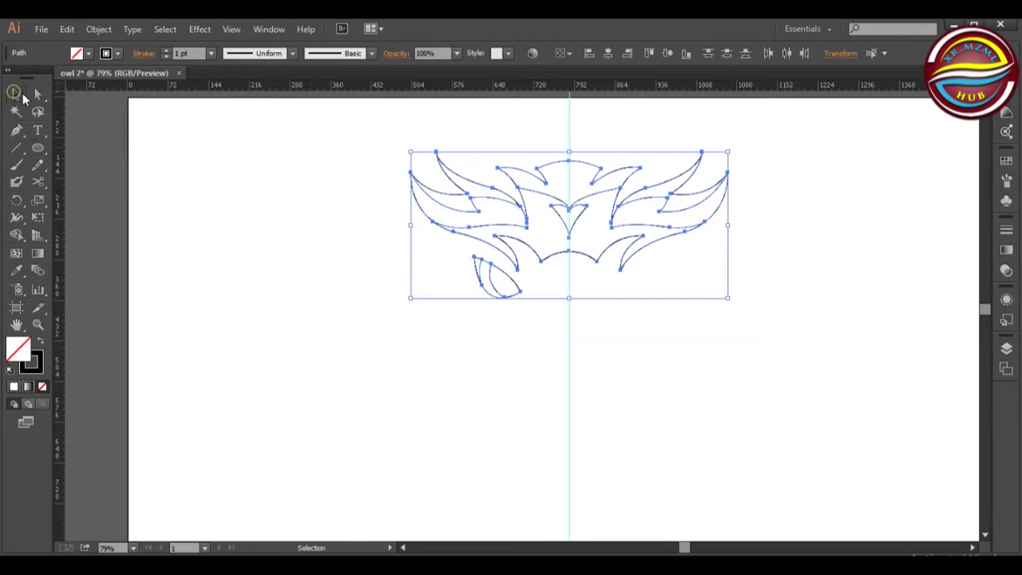
click(368, 323)
click(38, 147)
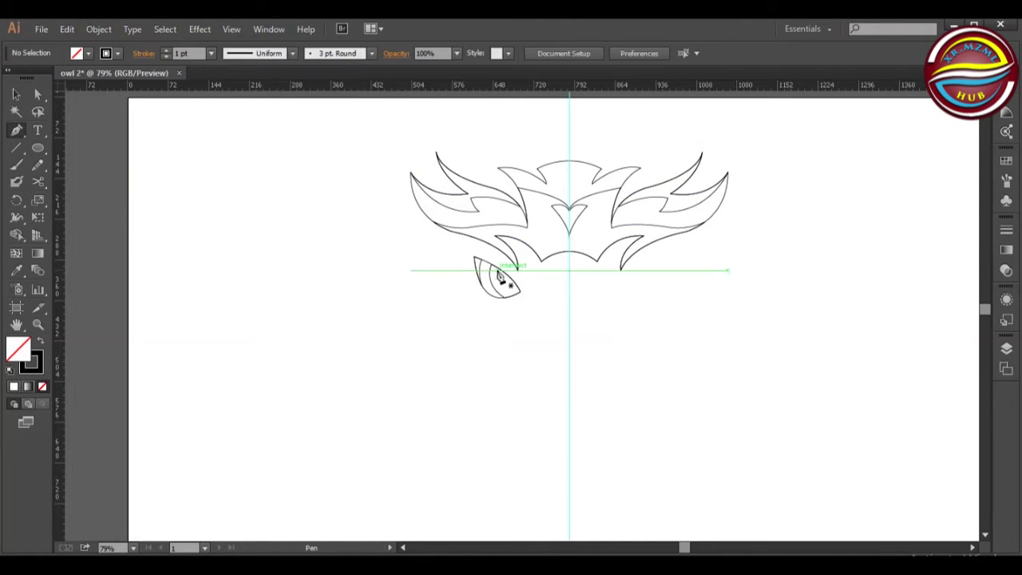
mouse_move(379, 296)
mouse_down()
mouse_move(394, 312)
mouse_move(512, 274)
mouse_move(497, 269)
mouse_up()
key(v)
click(495, 354)
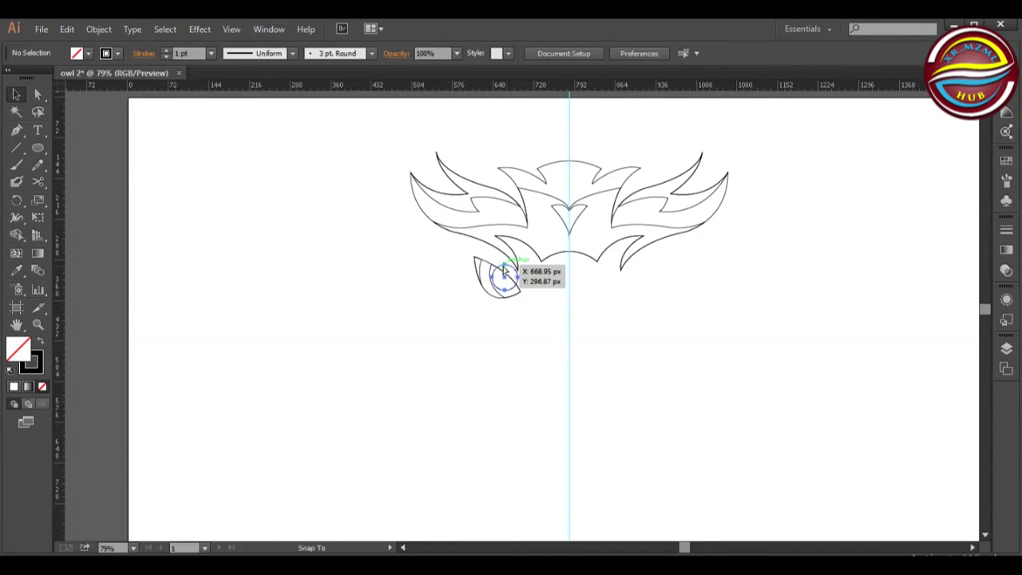
drag(501, 279, 499, 270)
Remove the parts of the circle outside the left eye's inner shape with the Shape Builder tool.
click(422, 379)
key(shift+m)
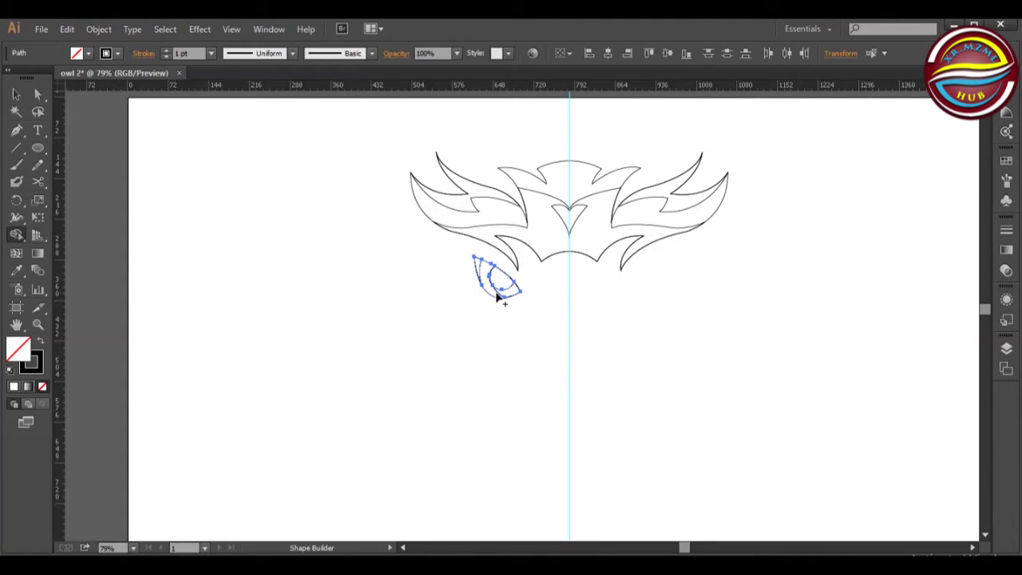
click(16, 95)
click(336, 286)
click(508, 287)
click(357, 282)
Draw a small closed wedge from above the left eye's upper edge down into the iris with the Pen tool.
drag(40, 146, 94, 180)
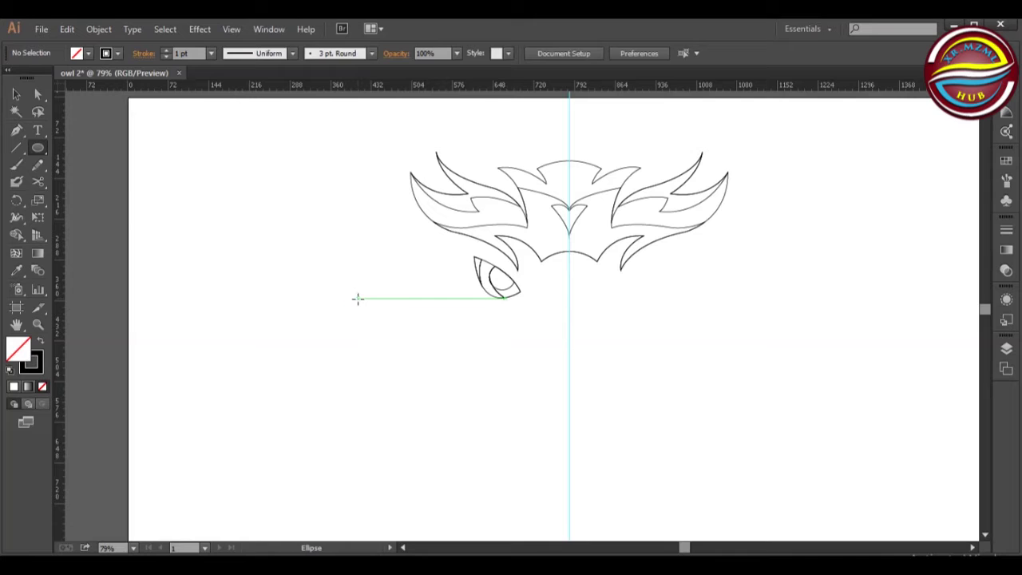
click(16, 130)
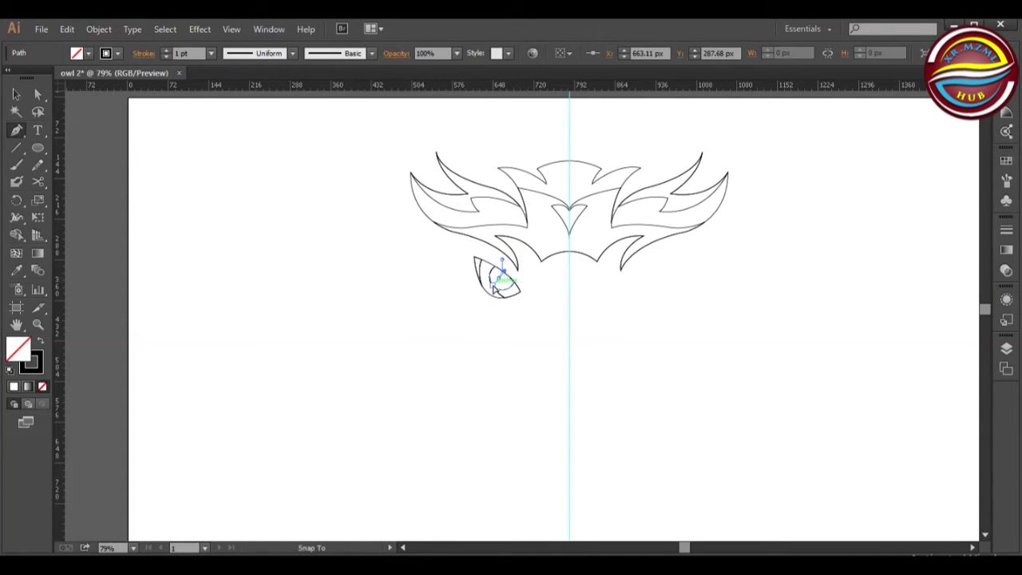
click(503, 272)
click(511, 271)
click(503, 260)
Adjust the wedge's anchor points so it widens at the eye's upper edge and its tip sits lower in the iris.
click(38, 96)
click(345, 366)
click(499, 277)
key(Right)
key(Right)
key(Down)
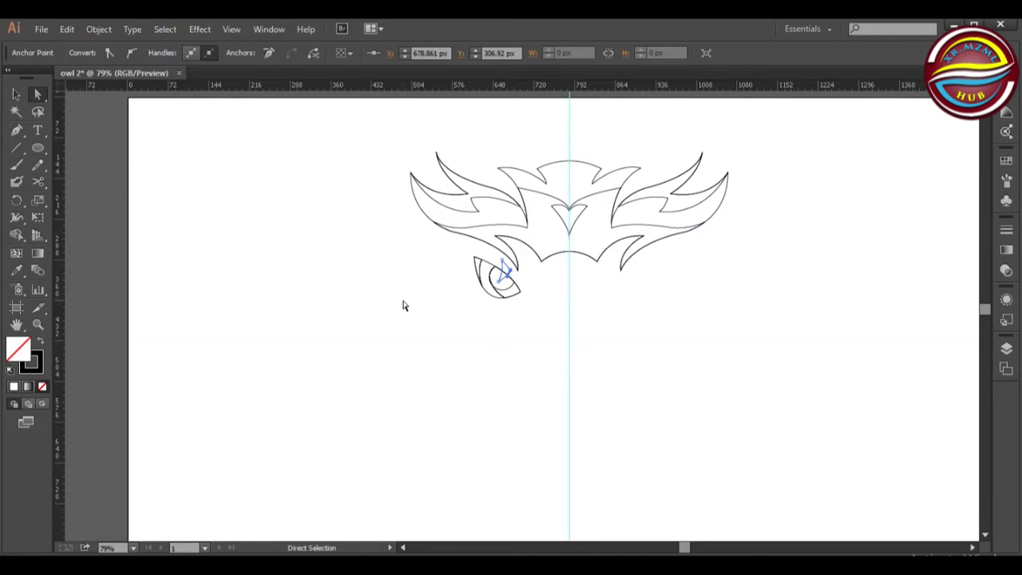
click(508, 271)
drag(502, 282, 498, 285)
Cut the wedge out of the left eye's iris and upper edge with the Shape Builder tool.
click(445, 342)
key(ctrl+a)
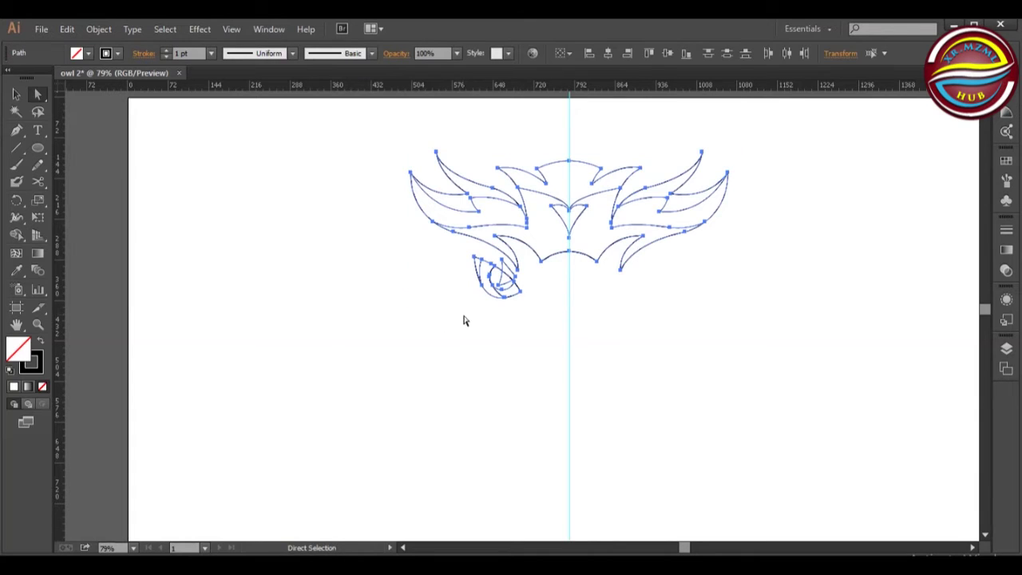
click(16, 235)
key(v)
click(276, 254)
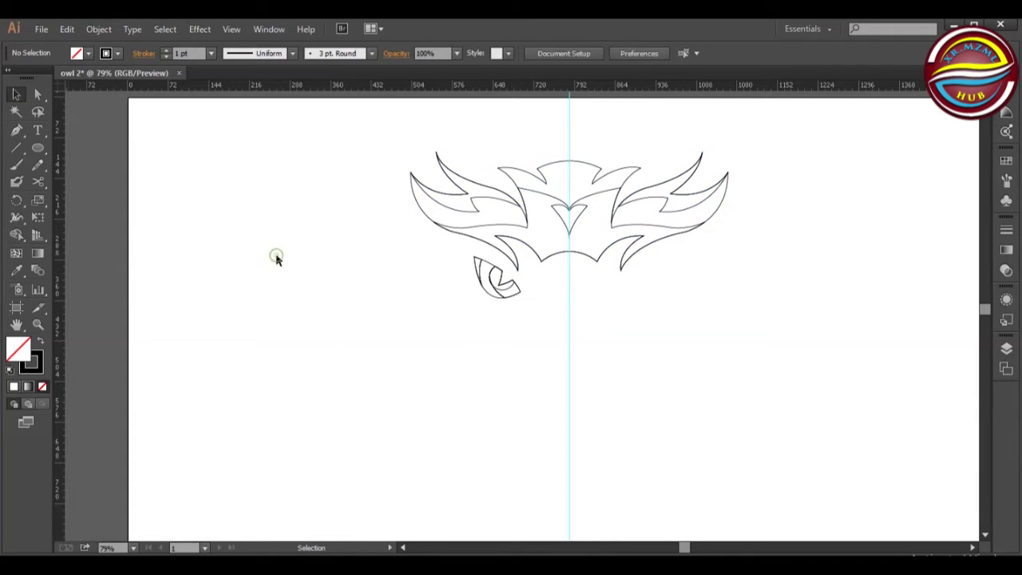
Draw a tiny circle with the Ellipse tool, then place and scale it inside the notch of the left eye.
key(l)
drag(307, 243, 510, 281)
key(v)
click(521, 281)
click(365, 308)
click(500, 279)
click(391, 327)
click(511, 282)
drag(511, 281, 522, 292)
click(470, 336)
click(509, 279)
drag(511, 282, 527, 297)
click(450, 323)
Reflect a copy of the whole left eye vertically and move it right across the guide, under the right wing.
right_click(523, 282)
mouse_move(575, 456)
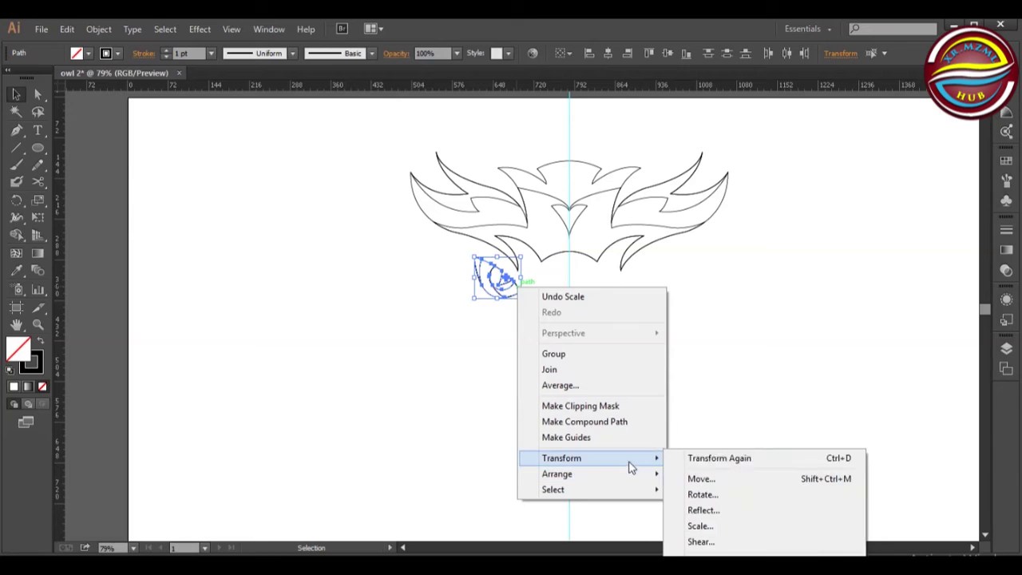
click(724, 509)
click(788, 315)
key(shift+Right)
key(shift+Right)
key(shift+Right)
key(shift+Right)
key(shift+Right)
key(shift+Right)
key(shift+Right)
key(shift+Right)
key(shift+Right)
key(shift+Right)
key(shift+Right)
key(shift+Right)
key(shift+Right)
key(shift+Right)
key(shift+Right)
key(shift+Right)
key(shift+Right)
key(shift+Right)
key(shift+Right)
key(shift+Right)
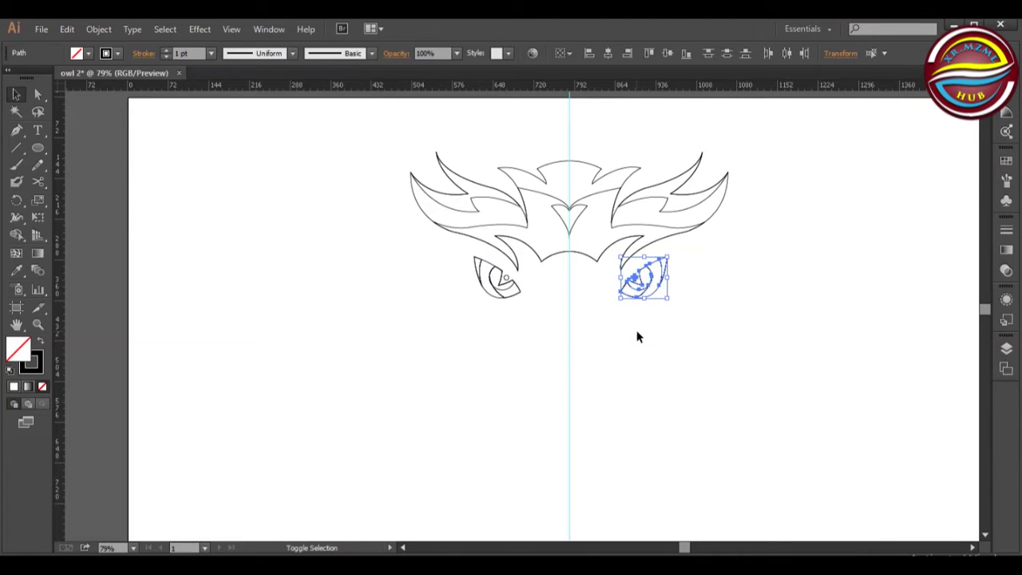
Fine-tune the right eye's horizontal position so it mirrors the left eye across the guide.
mouse_move(660, 262)
mouse_down()
mouse_move(630, 277)
mouse_move(659, 262)
mouse_up()
key(Left)
key(Left)
key(Left)
key(Left)
key(Left)
key(Left)
key(Left)
key(Left)
key(Left)
key(Left)
key(Left)
key(Left)
click(490, 361)
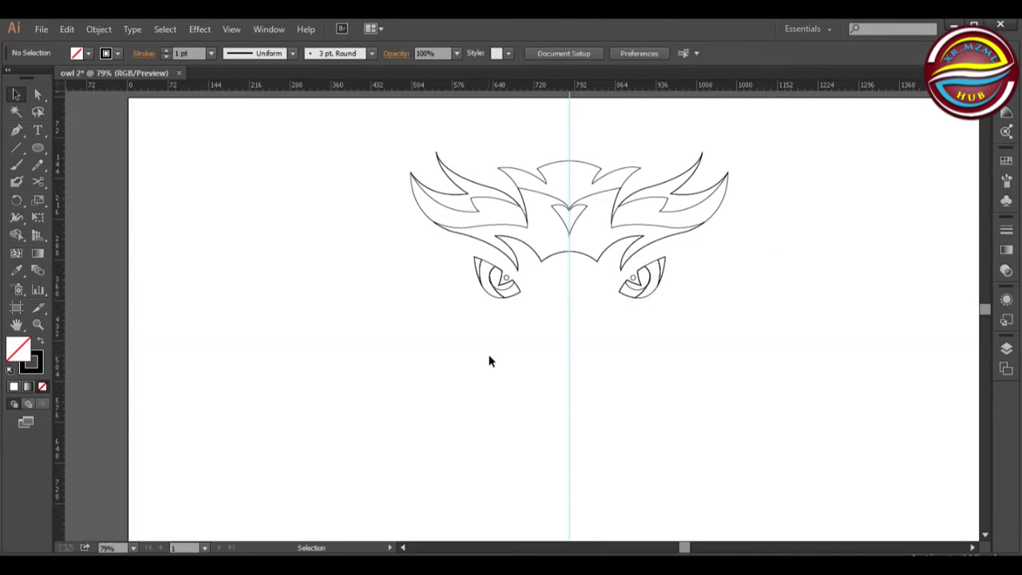
drag(667, 298, 670, 295)
click(675, 335)
Draw the left half of the beak, about 48 by 107 px, between the eyes with the Pen tool, ending on the guide.
key(p)
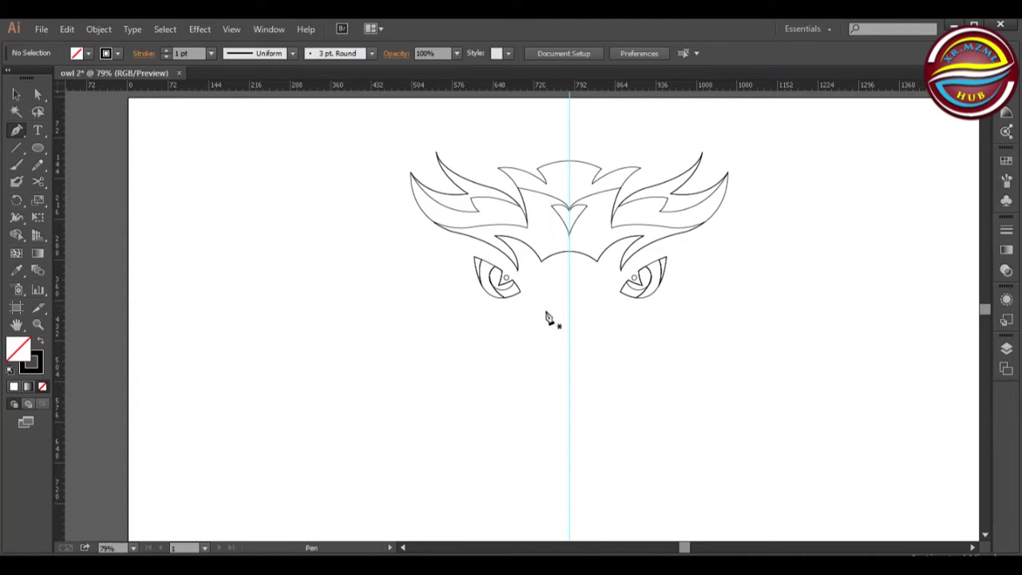
click(569, 334)
mouse_move(543, 311)
mouse_down()
mouse_move(523, 304)
mouse_move(543, 313)
mouse_up()
click(549, 293)
drag(556, 301, 561, 308)
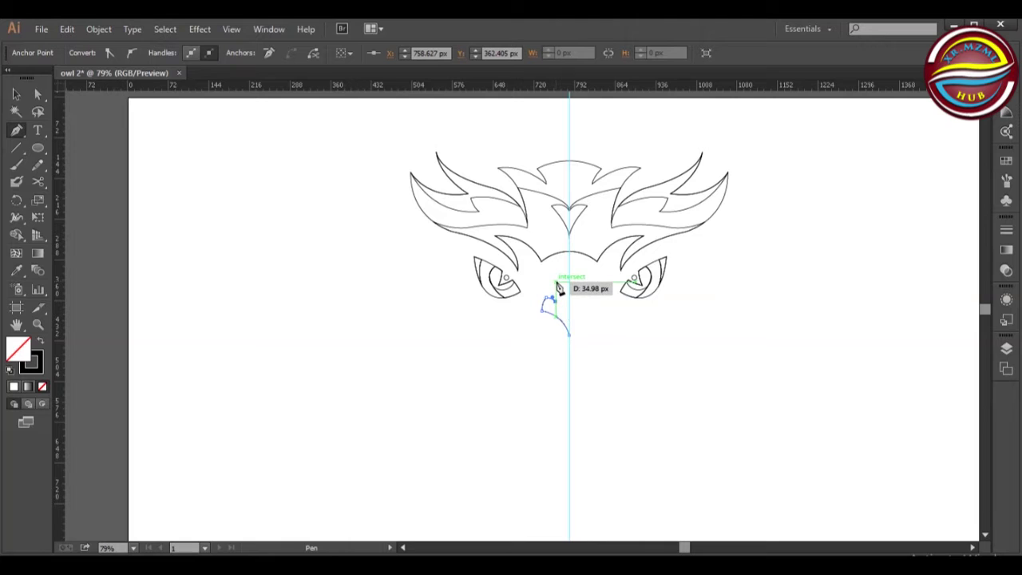
click(556, 281)
Reflect a copy of the half beak vertically and move it right about 48 px to meet the left half at the guide.
click(16, 95)
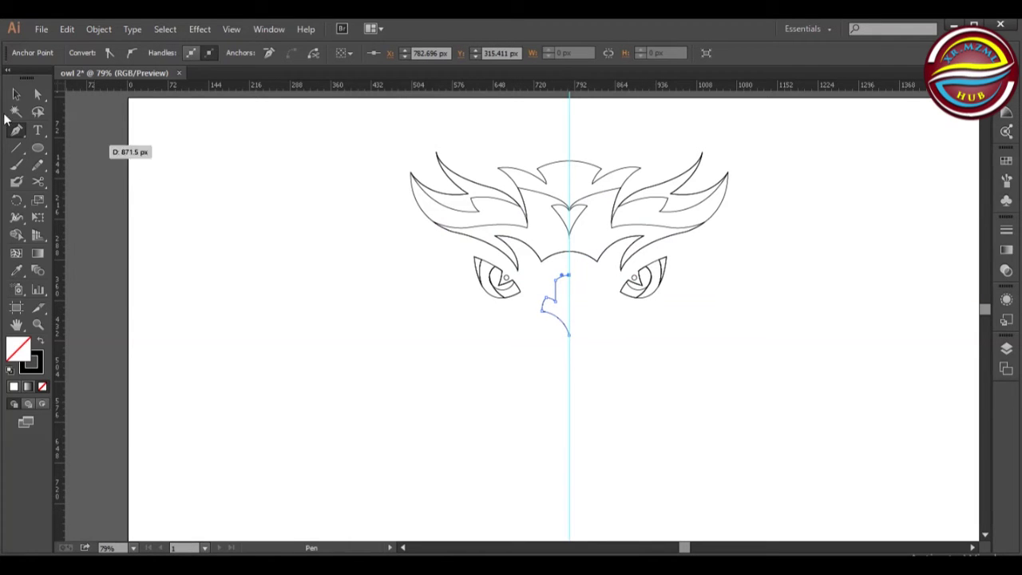
click(567, 325)
right_click(564, 321)
mouse_move(612, 508)
click(748, 436)
click(778, 328)
key(Right)
key(Right)
key(Right)
key(Right)
key(Right)
key(Right)
key(Right)
key(Right)
key(Right)
key(Right)
key(Right)
key(Right)
key(Right)
key(Right)
key(Right)
key(Right)
key(Right)
key(Right)
key(Right)
key(Right)
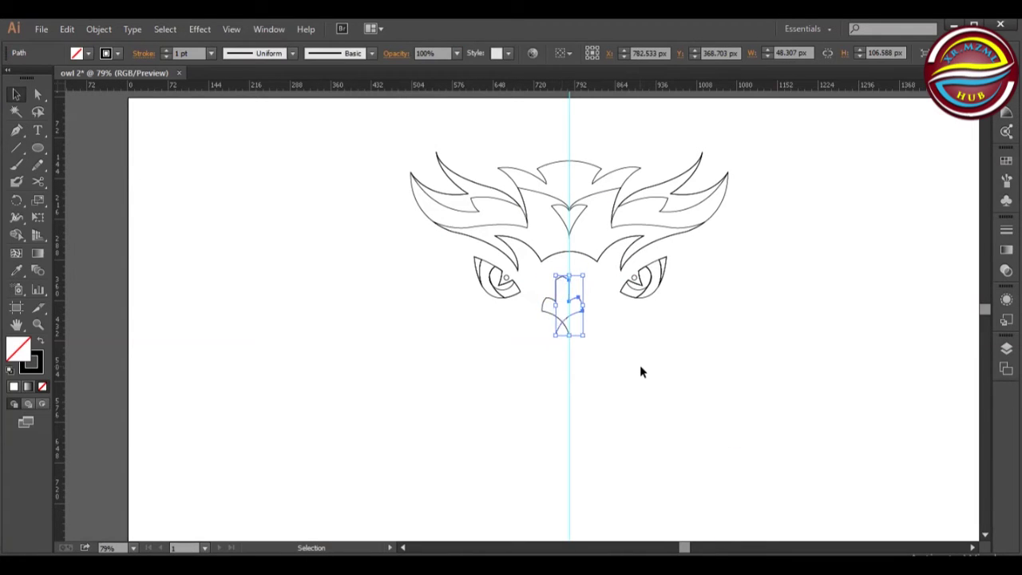
Average and join the endpoints of the two beak halves at the lower tip and at the top on the guide.
click(38, 95)
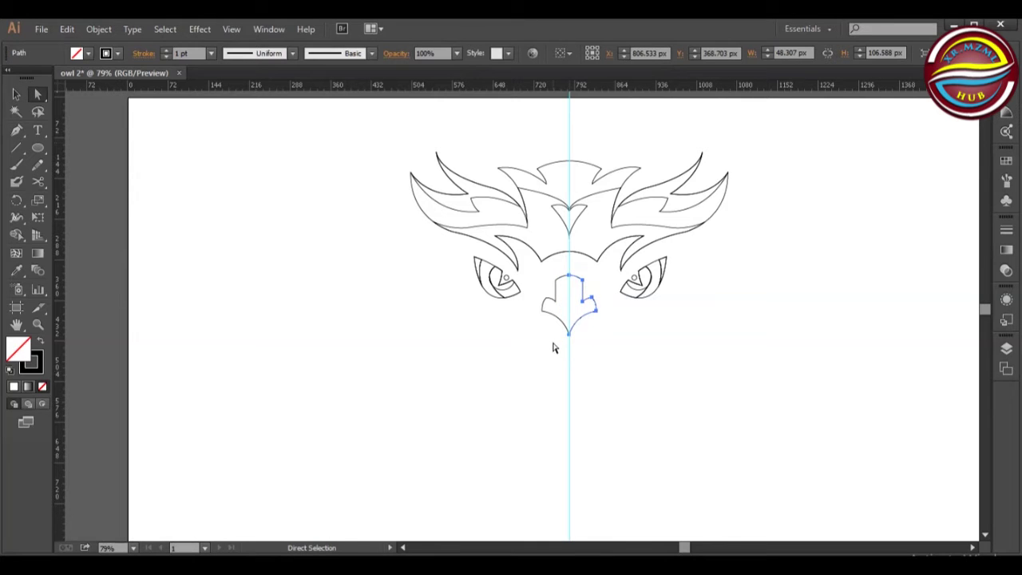
drag(555, 346, 580, 326)
right_click(572, 339)
click(612, 435)
click(550, 356)
right_click(570, 335)
click(601, 417)
drag(576, 287, 560, 267)
right_click(570, 277)
click(612, 390)
key(Return)
right_click(568, 275)
click(599, 371)
click(521, 361)
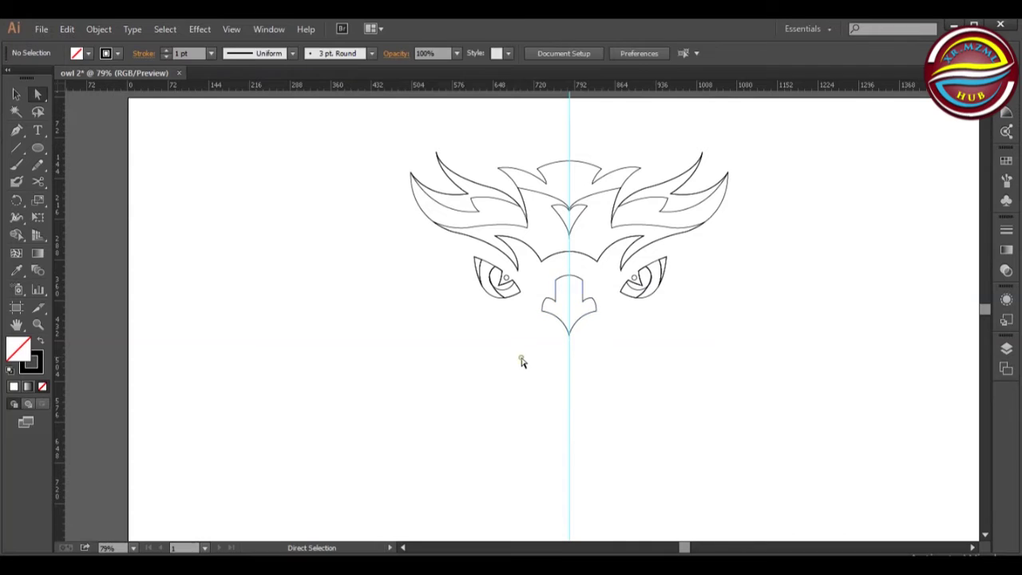
Draw a closed shape curving across the lower beak to its side corners and remove its part outside the beak with the Shape Builder tool.
key(p)
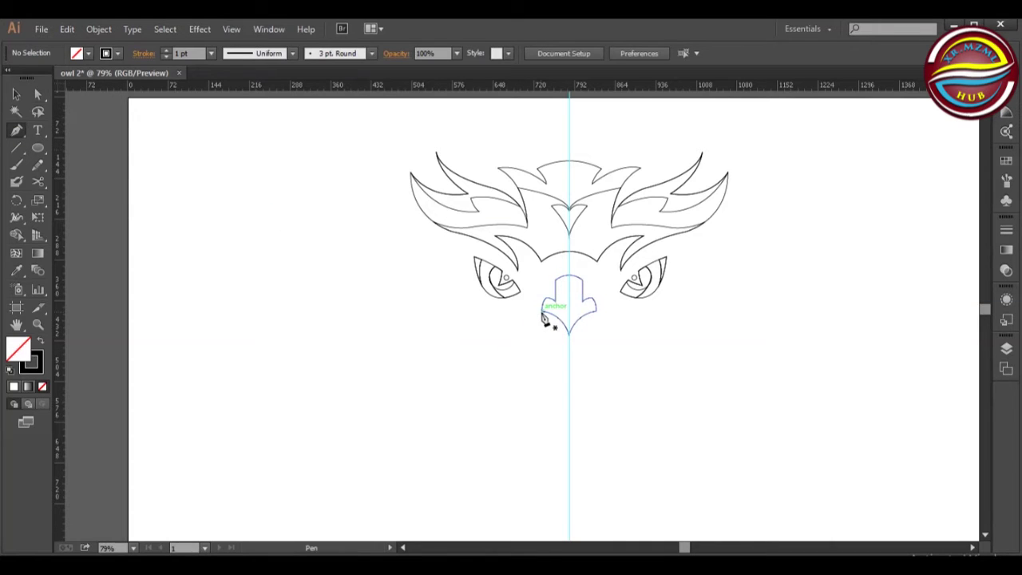
click(541, 310)
mouse_move(570, 316)
mouse_down()
mouse_move(588, 335)
mouse_move(613, 317)
mouse_up()
click(570, 317)
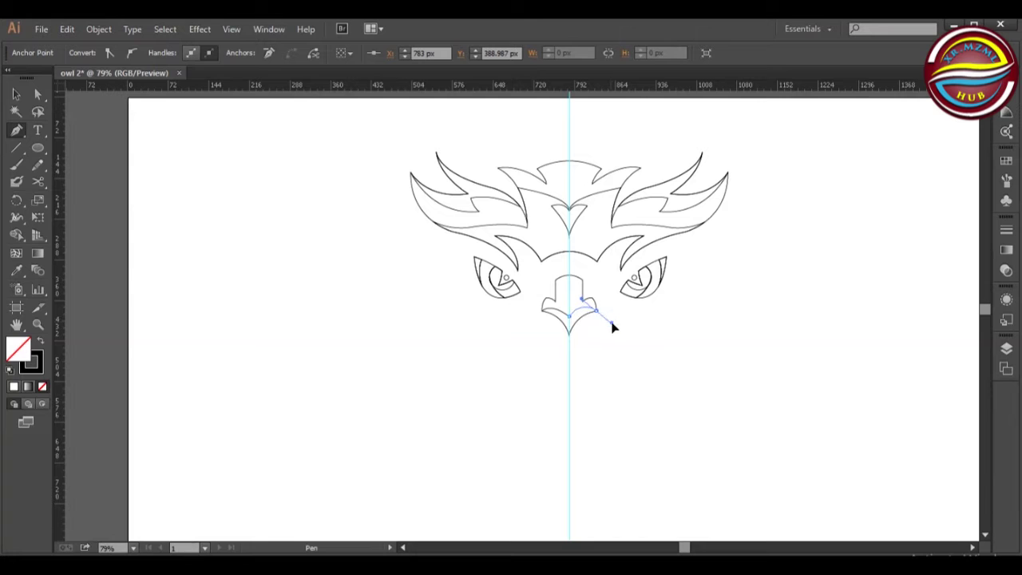
key(shift+m)
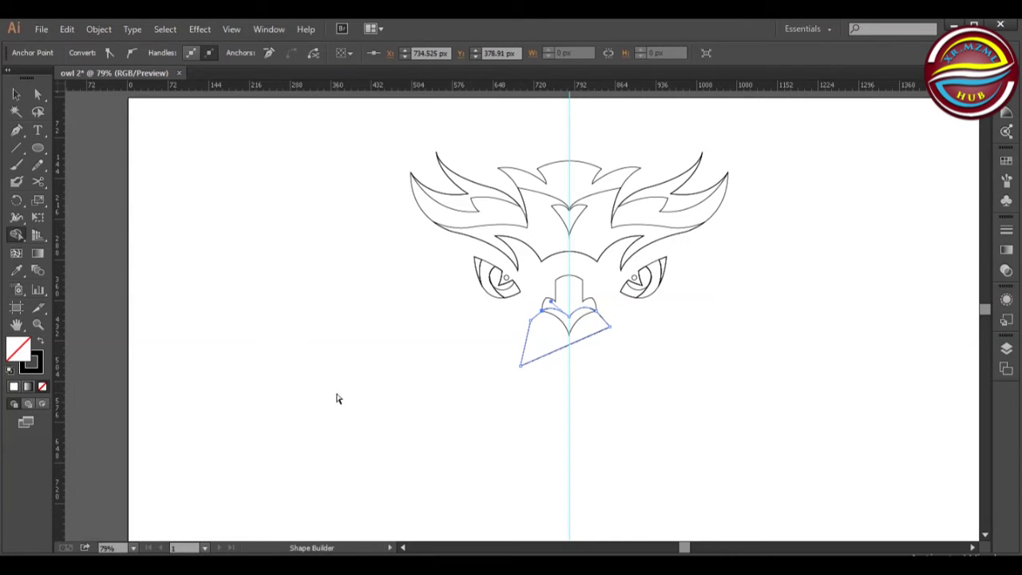
key(ctrl+a)
Draw a closed shape with an arched lower edge over the beak's top and remove its part outside the beak with the Shape Builder tool.
key(p)
key(ctrl+shift+a)
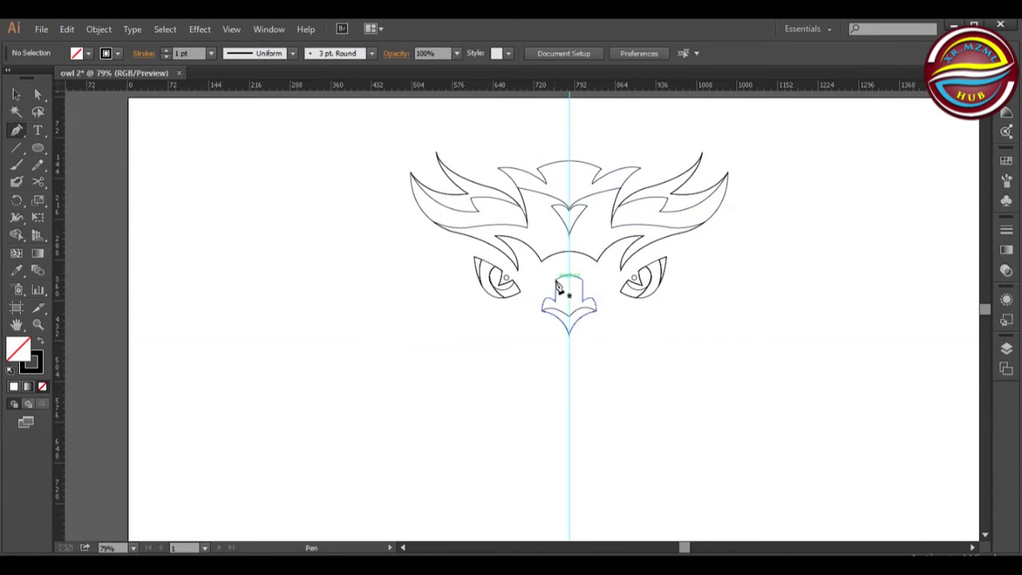
click(556, 290)
drag(583, 289, 597, 301)
key(ctrl+z)
click(583, 289)
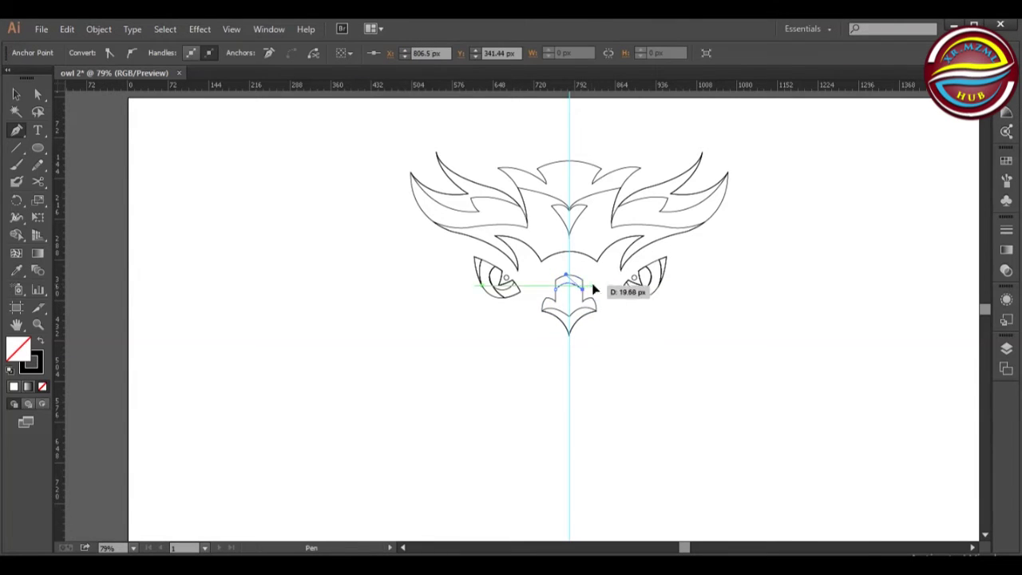
click(593, 286)
click(573, 265)
click(541, 265)
click(556, 290)
key(ctrl+a)
key(shift+m)
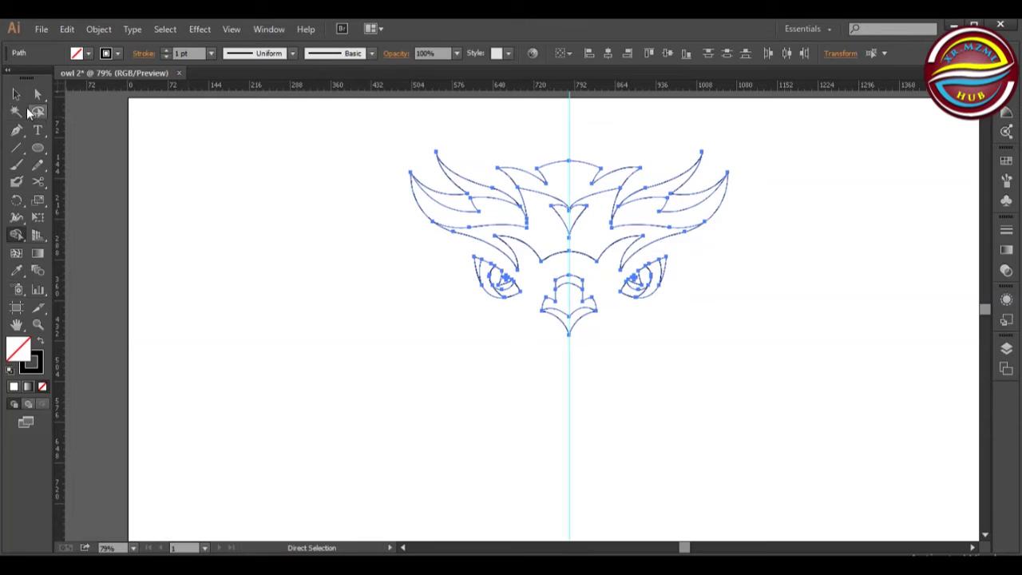
Start a left cheek feather outline, curving from beside the left eye toward the beak and ending in a small notch.
key(p)
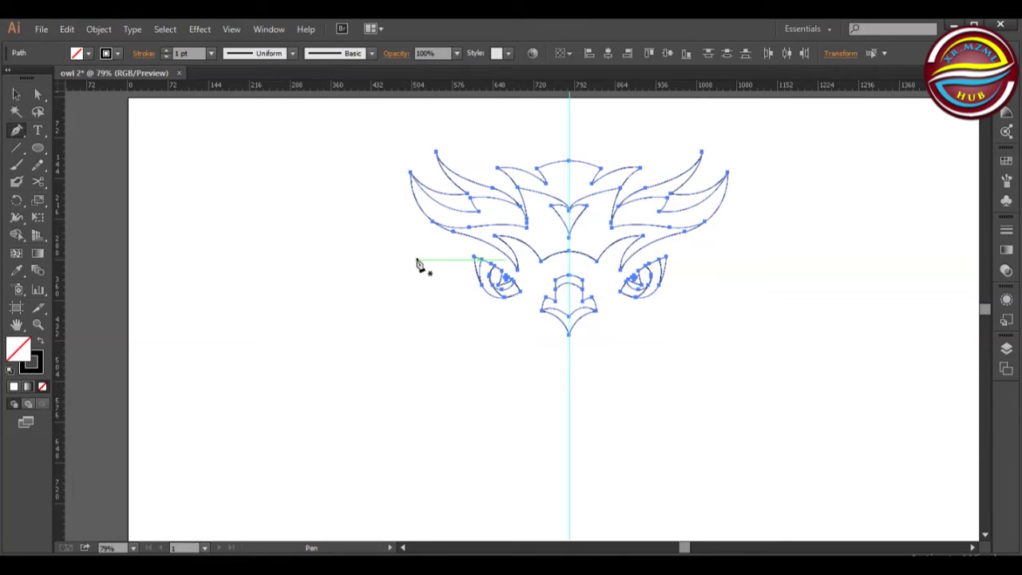
click(449, 275)
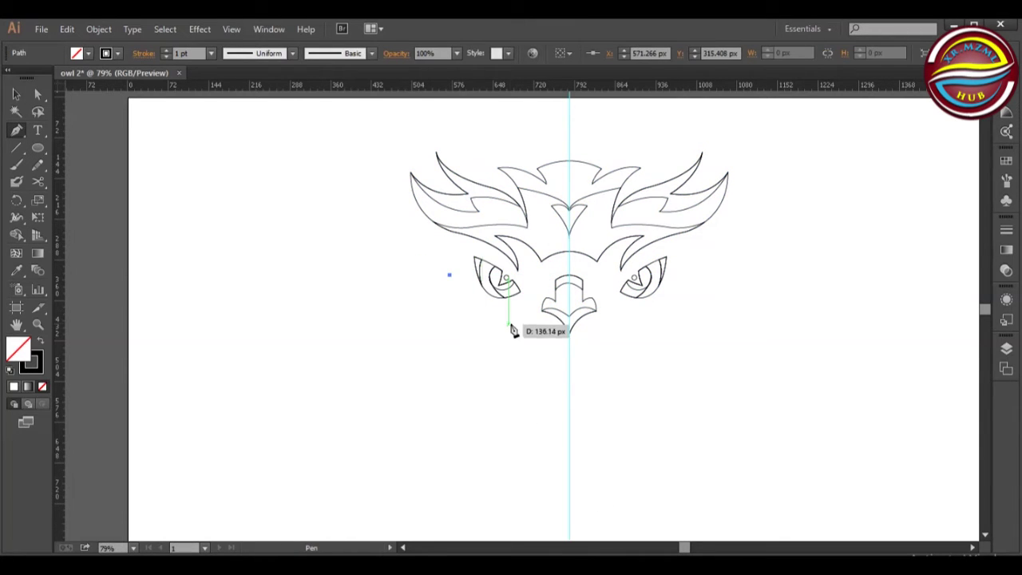
drag(514, 323, 568, 315)
click(513, 322)
drag(493, 330, 525, 338)
key(ctrl+z)
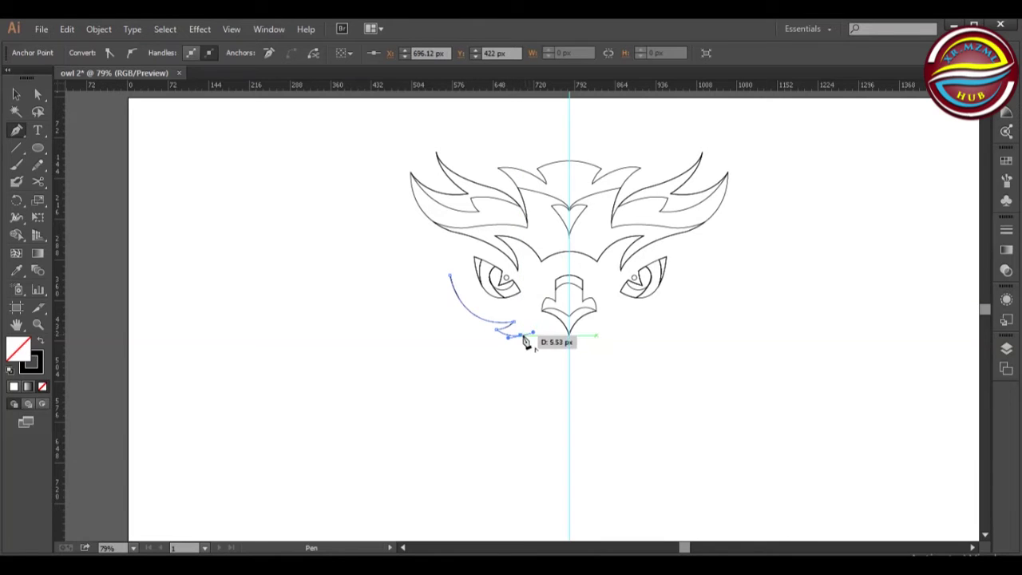
drag(526, 392, 544, 417)
key(ctrl+z)
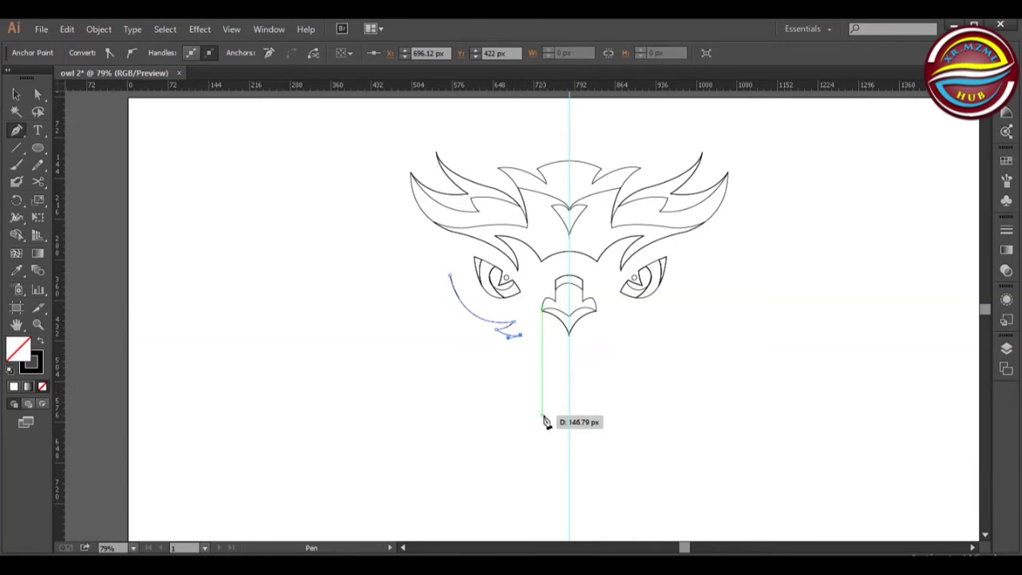
Continue the cheek outline down its inner side and along the lower edge with curved, pointed feather tips.
click(520, 401)
click(520, 400)
drag(496, 397, 469, 365)
click(482, 381)
drag(490, 416, 497, 425)
click(490, 415)
drag(458, 354, 463, 318)
click(457, 355)
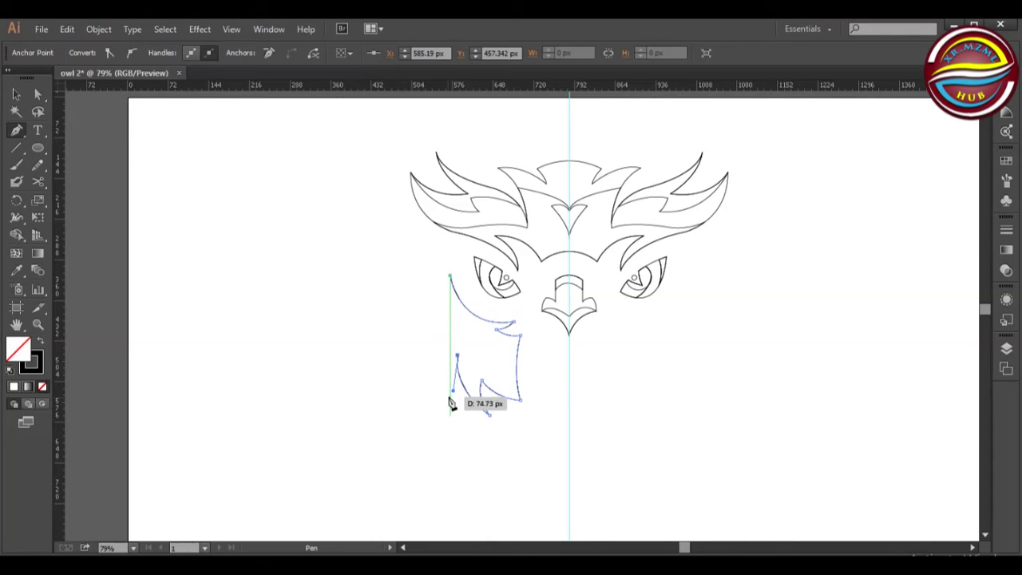
Draw the cheek outline's outer feather tips up below the wing and close the path at its start beside the eye.
drag(442, 395, 447, 405)
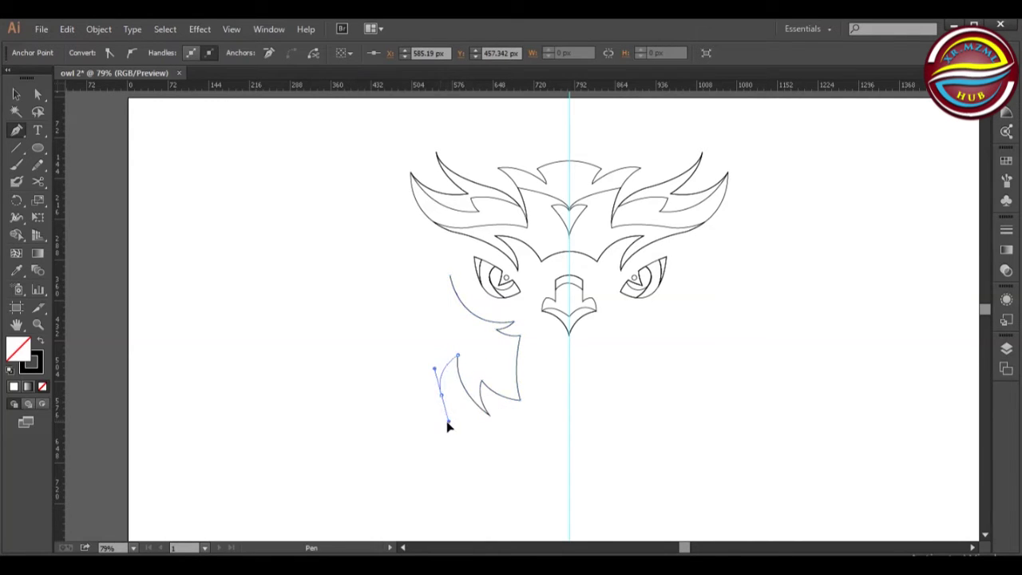
click(441, 395)
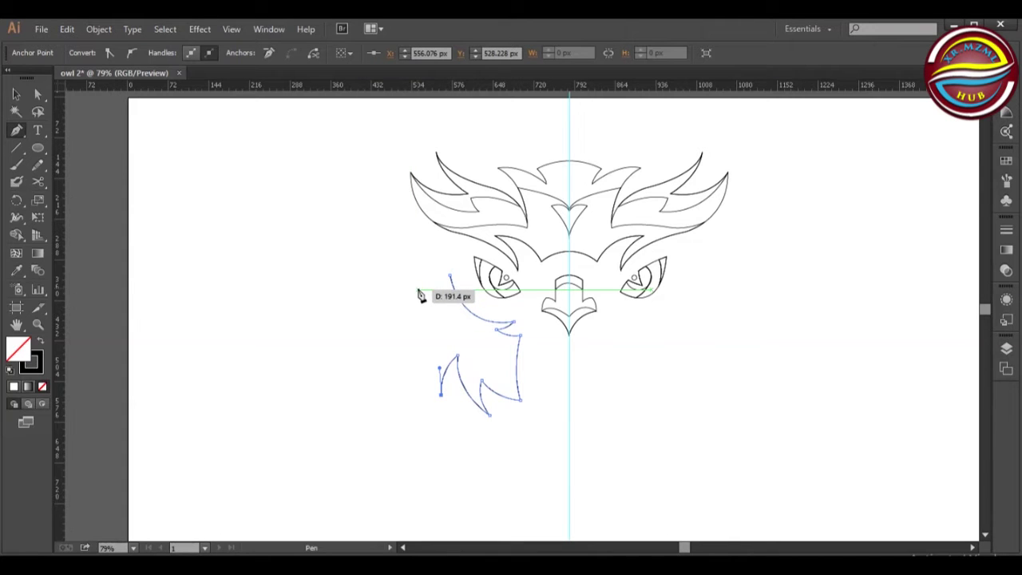
drag(417, 290, 430, 242)
click(417, 290)
drag(405, 321, 408, 334)
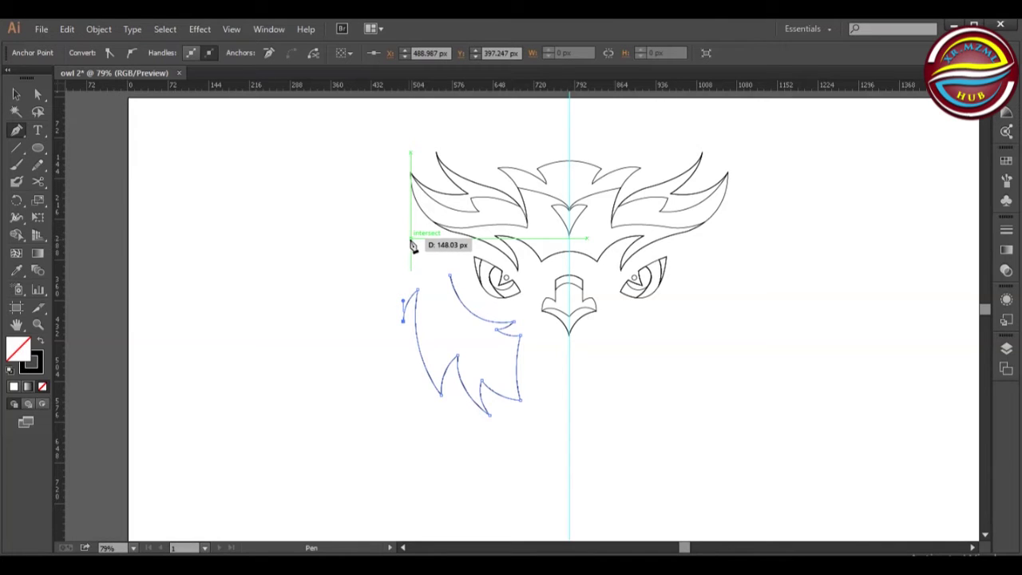
drag(423, 253, 451, 220)
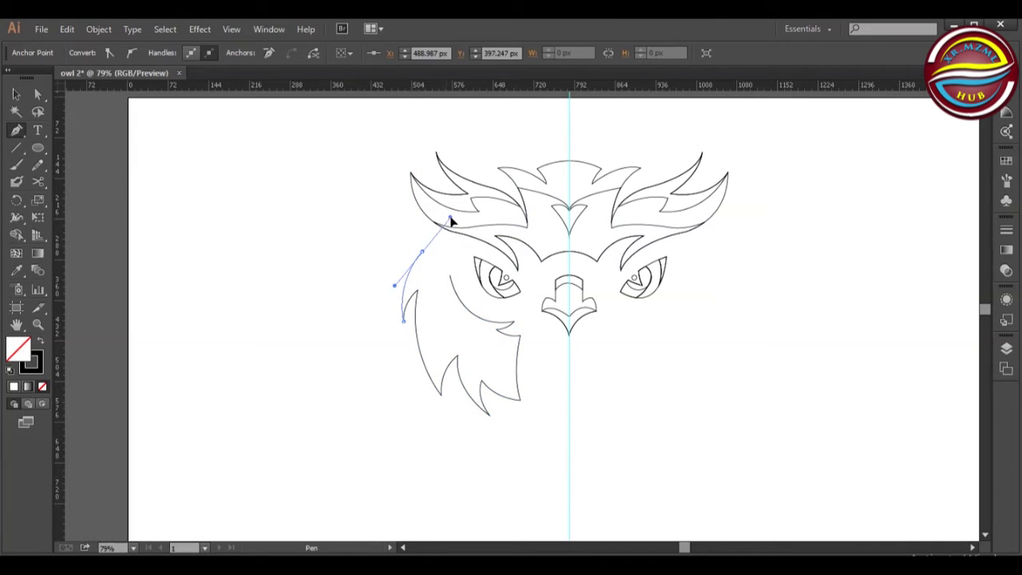
drag(423, 254, 467, 325)
click(451, 277)
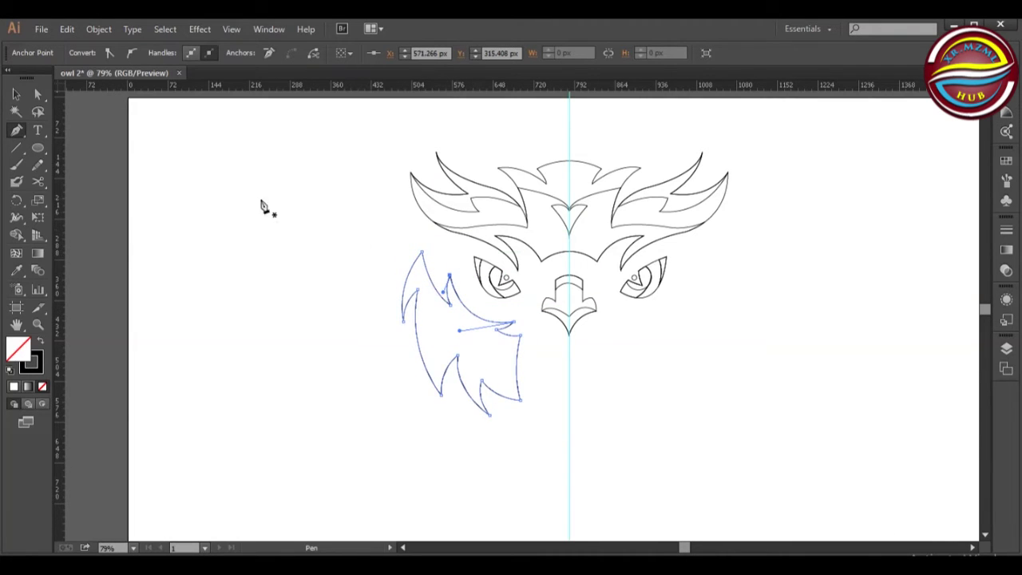
Raise the lower inner corner point of the left cheek shape slightly.
key(v)
click(444, 292)
click(198, 244)
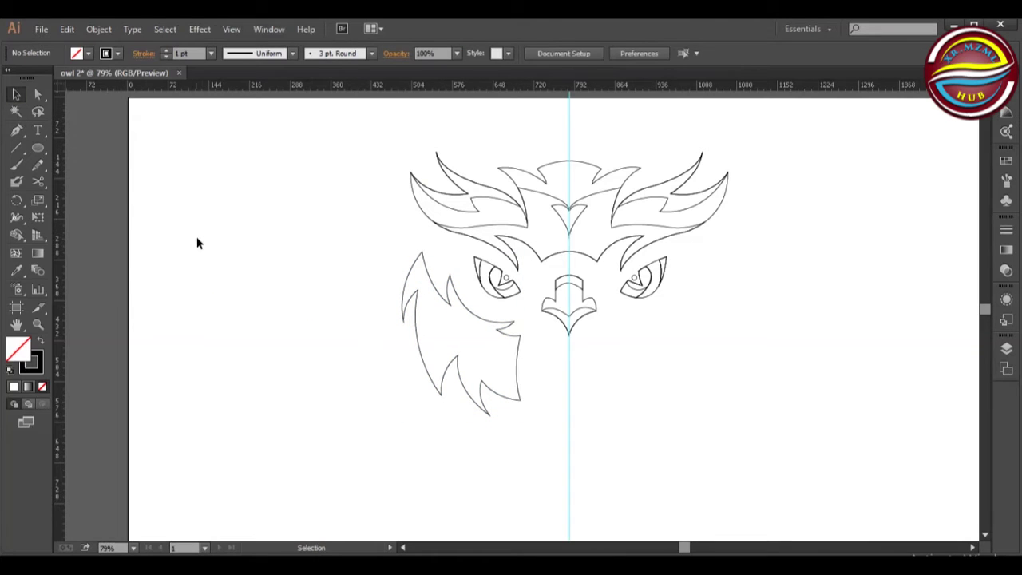
click(38, 94)
click(521, 397)
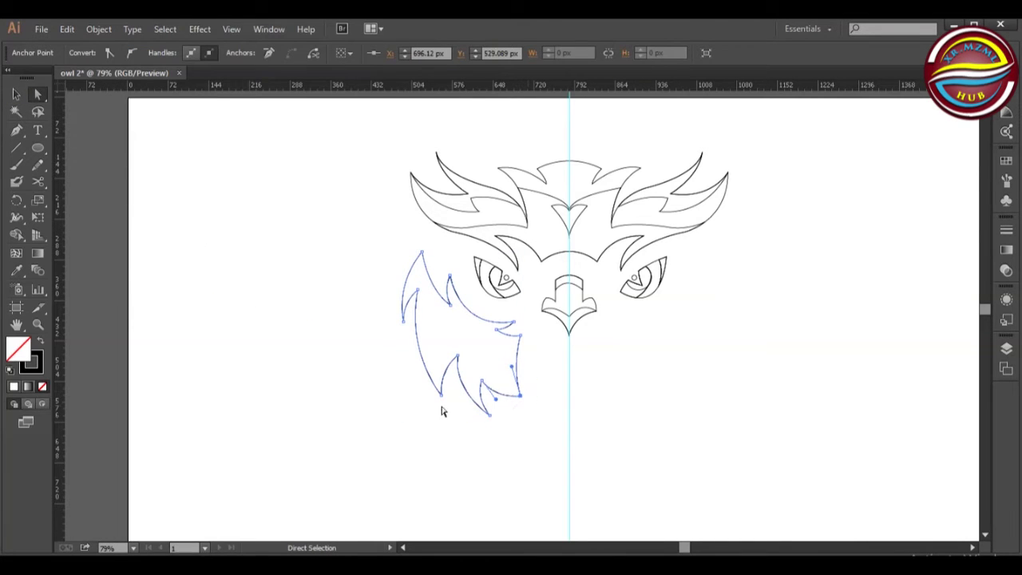
click(353, 406)
Reflect a copy of the left cheek shape vertically and move it 381 px right, across the guide.
click(16, 95)
click(415, 336)
right_click(415, 336)
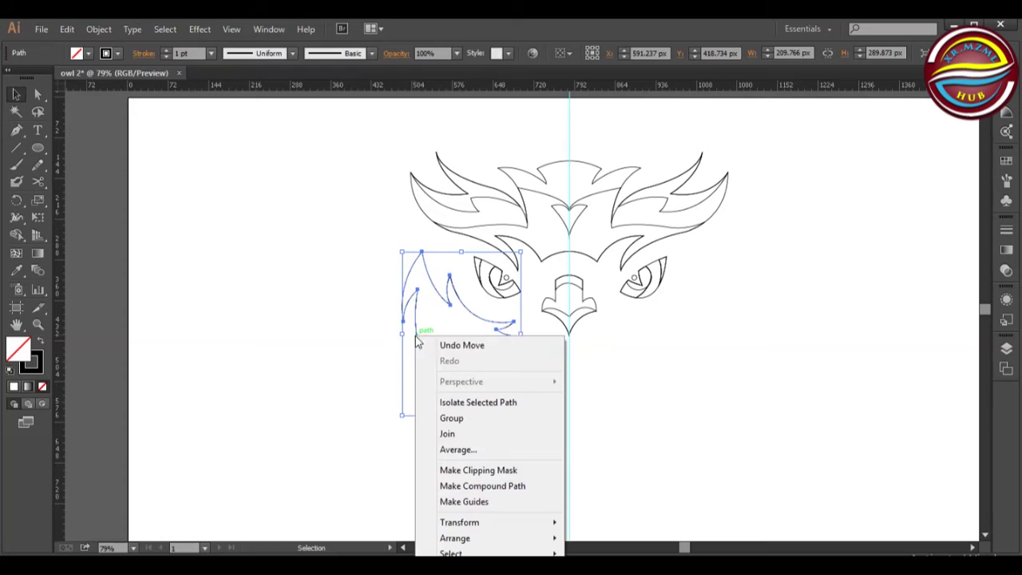
mouse_move(531, 523)
click(601, 450)
click(787, 313)
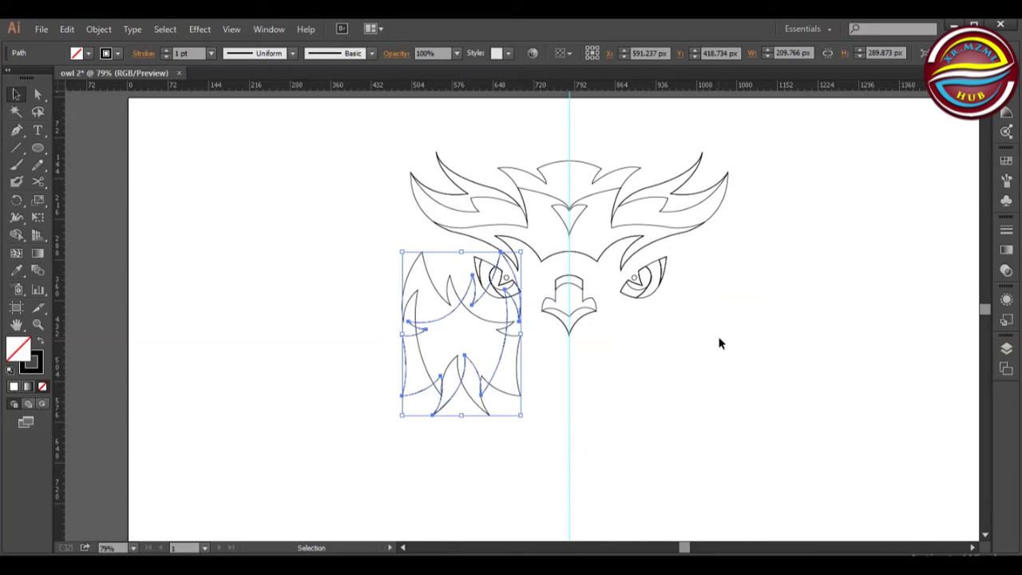
key(shift+Right)
key(Right)
key(Right)
key(Right)
key(Right)
key(Right)
key(Right)
key(Right)
key(Right)
key(Right)
key(Right)
key(Right)
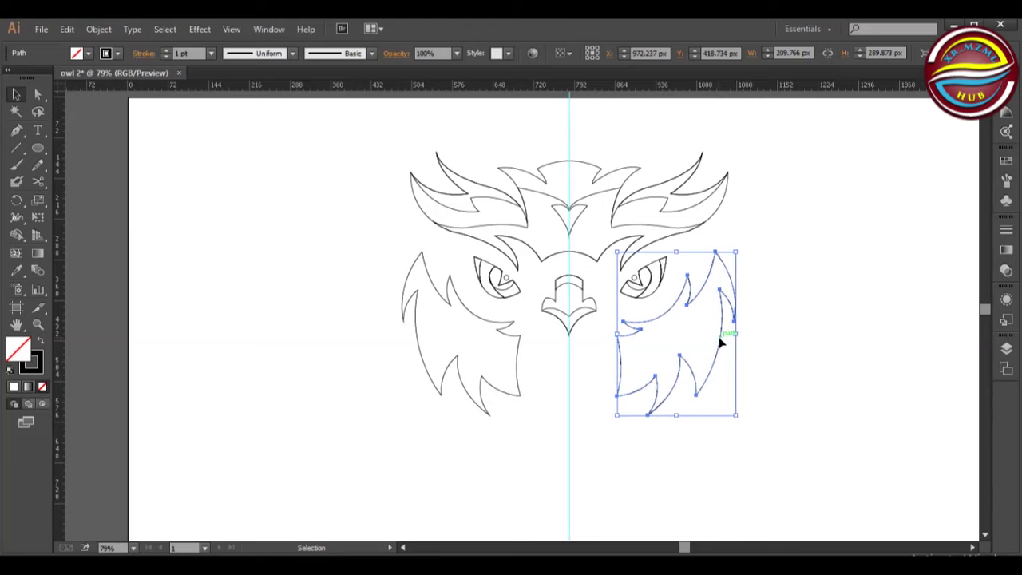
Nudge the left cheek shape right, closer to the guide.
click(801, 315)
click(434, 285)
key(Right)
key(Right)
key(Right)
key(Right)
key(Right)
key(Right)
key(Right)
key(Right)
key(Right)
key(Right)
key(Right)
key(Right)
key(Right)
key(Right)
Move the right cheek shape 17 px left and nudge the left one slightly further toward the guide.
click(637, 327)
key(Left)
key(Left)
key(Left)
key(Left)
key(Left)
key(Left)
key(Left)
key(Left)
key(Left)
key(Left)
key(Left)
key(Left)
key(Left)
key(Left)
key(Left)
key(Left)
key(Left)
key(Left)
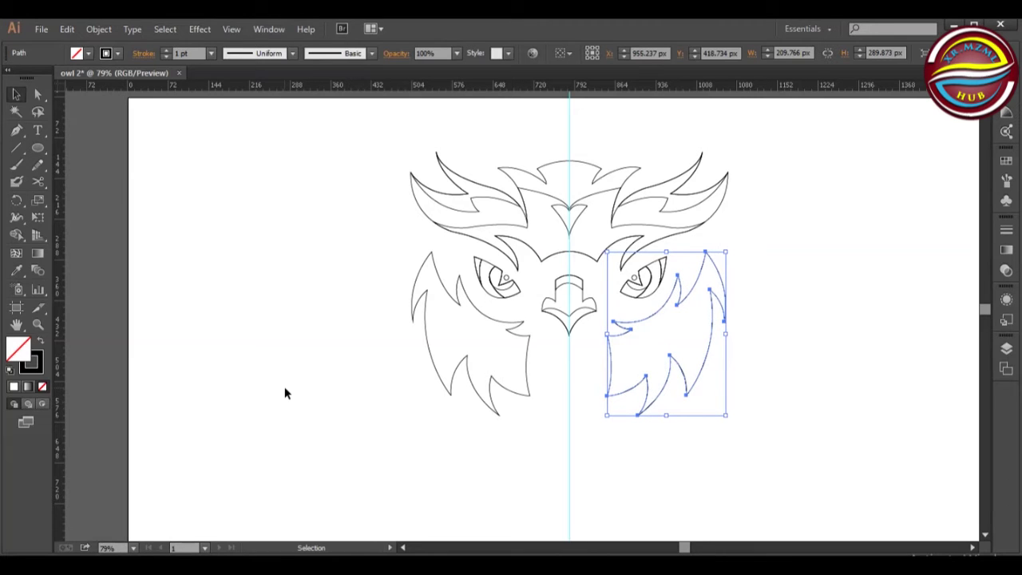
click(420, 270)
key(Right)
key(Right)
key(Right)
key(Right)
click(314, 282)
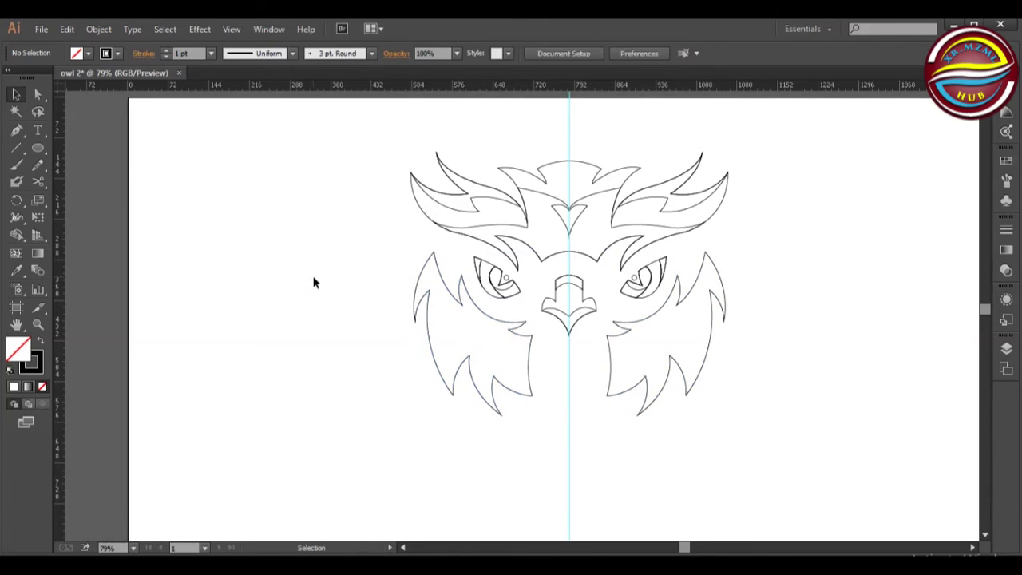
click(542, 368)
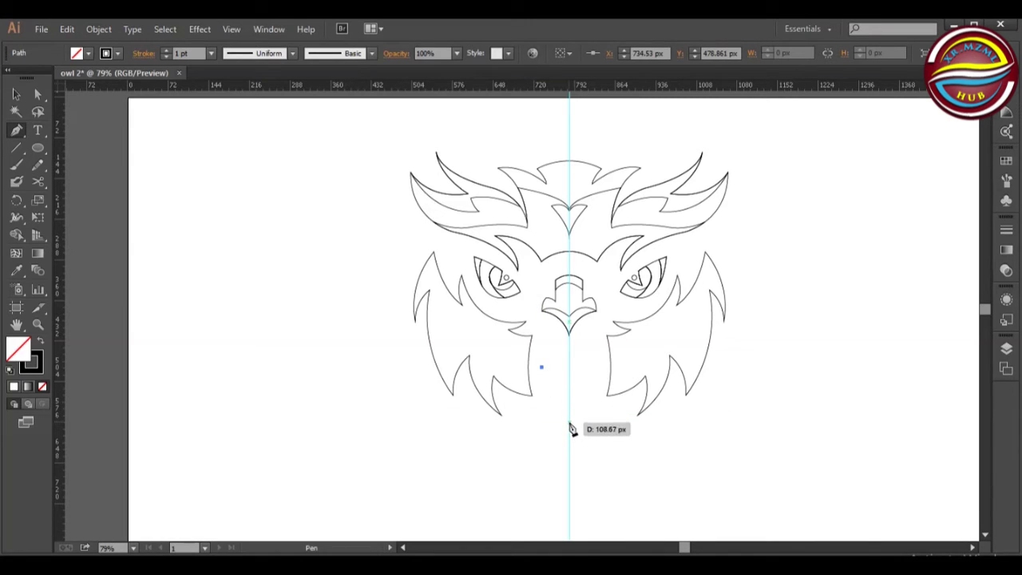
drag(569, 426, 590, 437)
key(ctrl+z)
key(ctrl+z)
Spread the cheek shapes outward, moving the left one left and the right one right, away from the guide.
click(16, 95)
drag(424, 270, 414, 270)
key(Left)
click(727, 289)
key(shift+Right)
key(shift+Right)
key(Left)
Fine-tune both cheek shapes with small nudges to the right so they sit evenly about the guide.
click(470, 310)
key(Right)
key(Right)
key(Right)
click(579, 404)
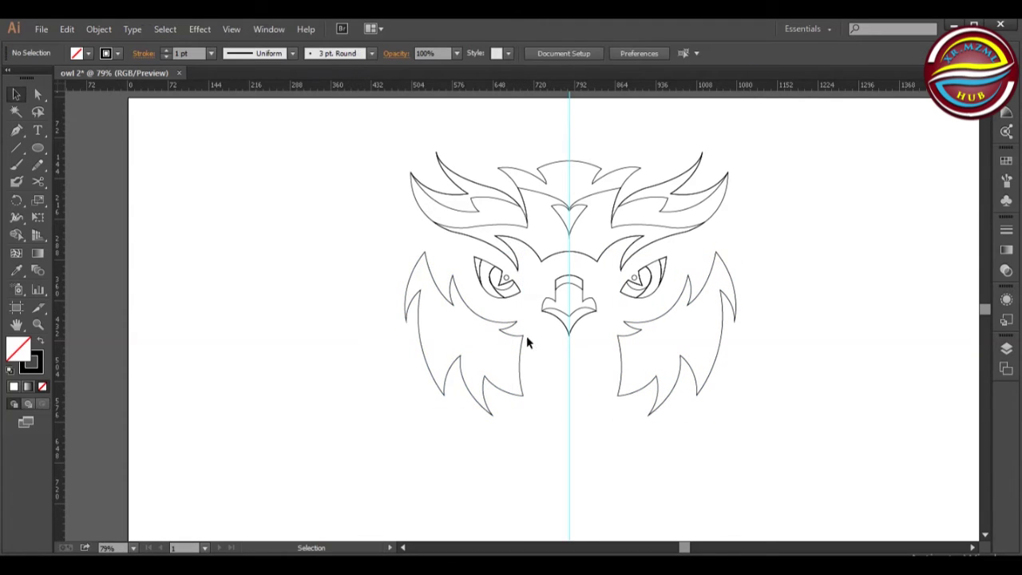
click(617, 341)
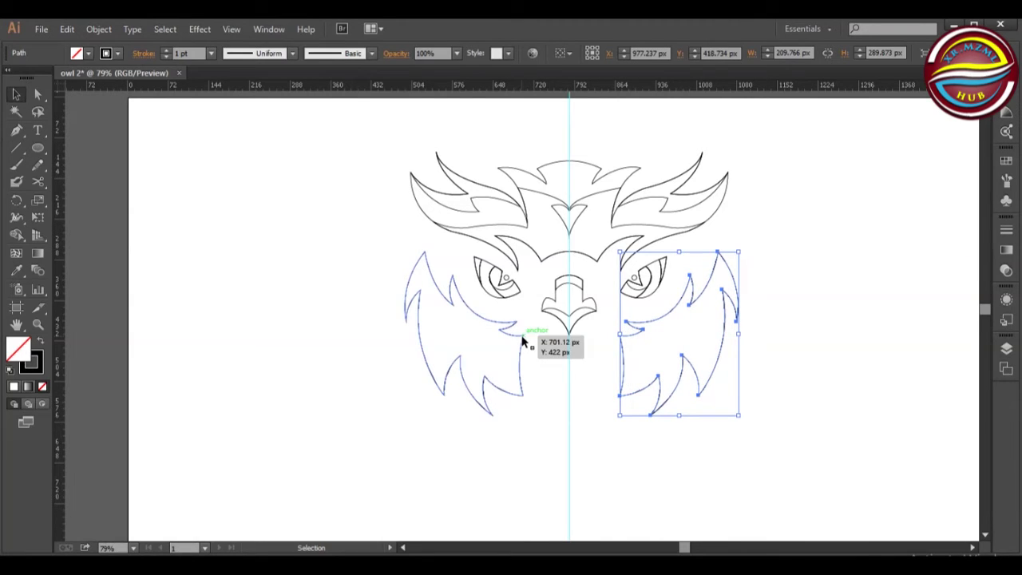
click(589, 368)
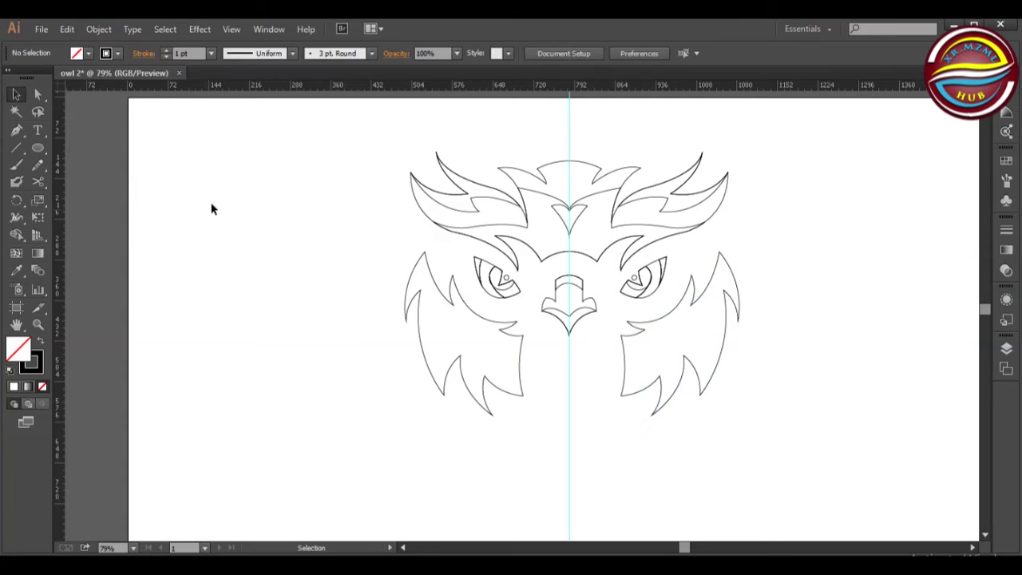
click(37, 94)
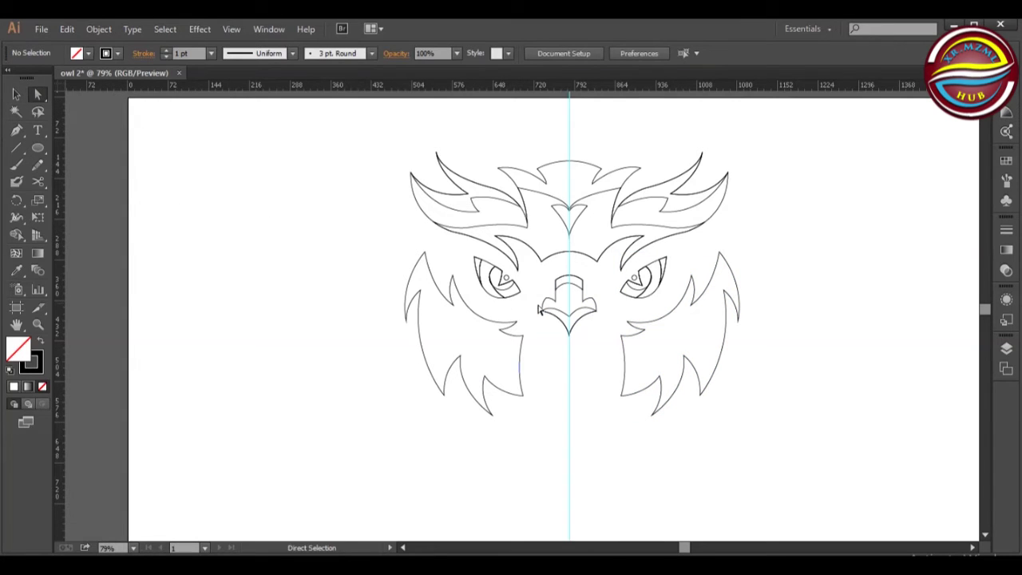
click(544, 311)
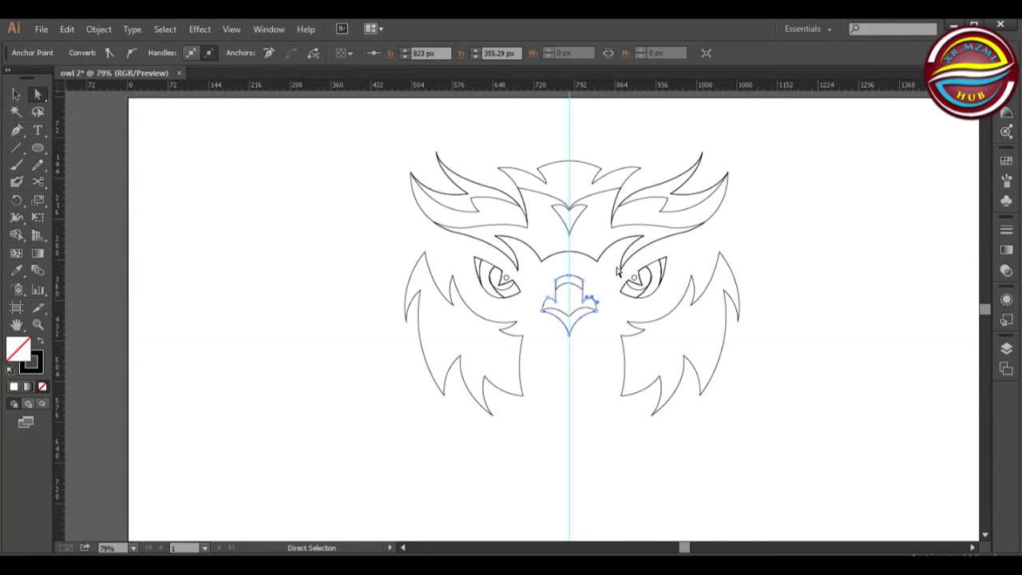
click(590, 321)
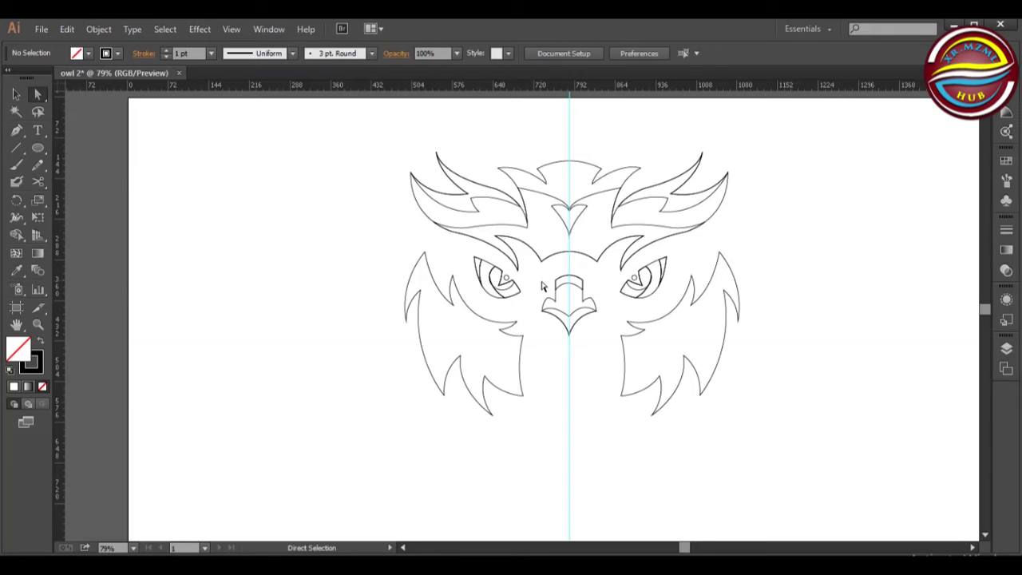
Draw the left half of a chin shape below the beak, from a peak on the guide to a side corner and down to a tip on the guide.
click(17, 131)
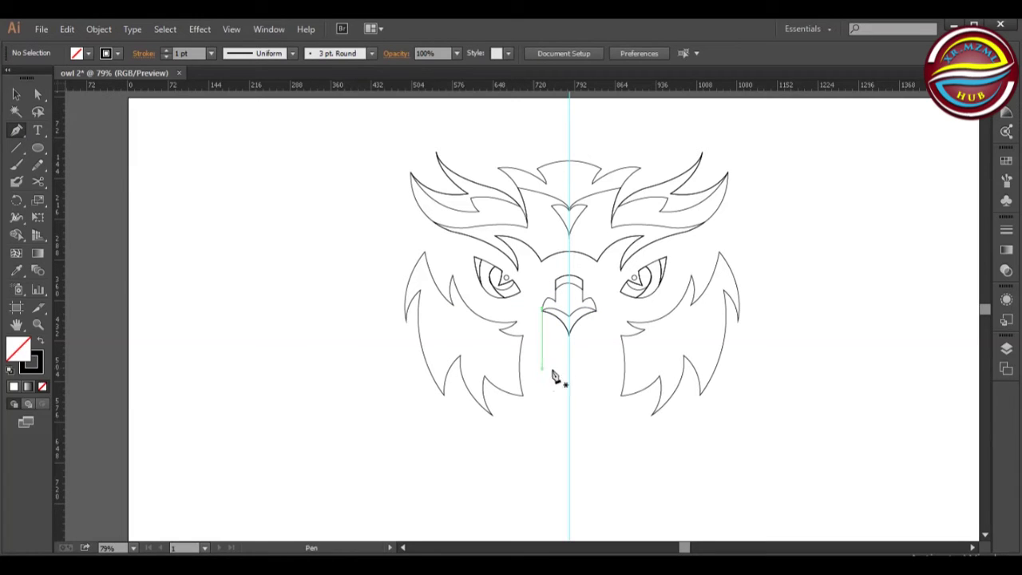
drag(569, 368, 547, 387)
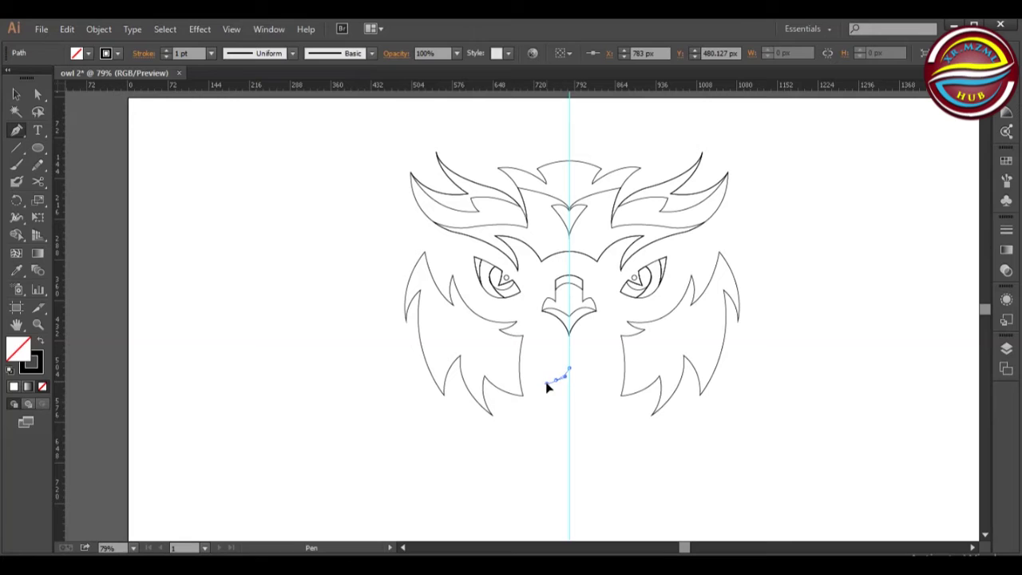
click(557, 385)
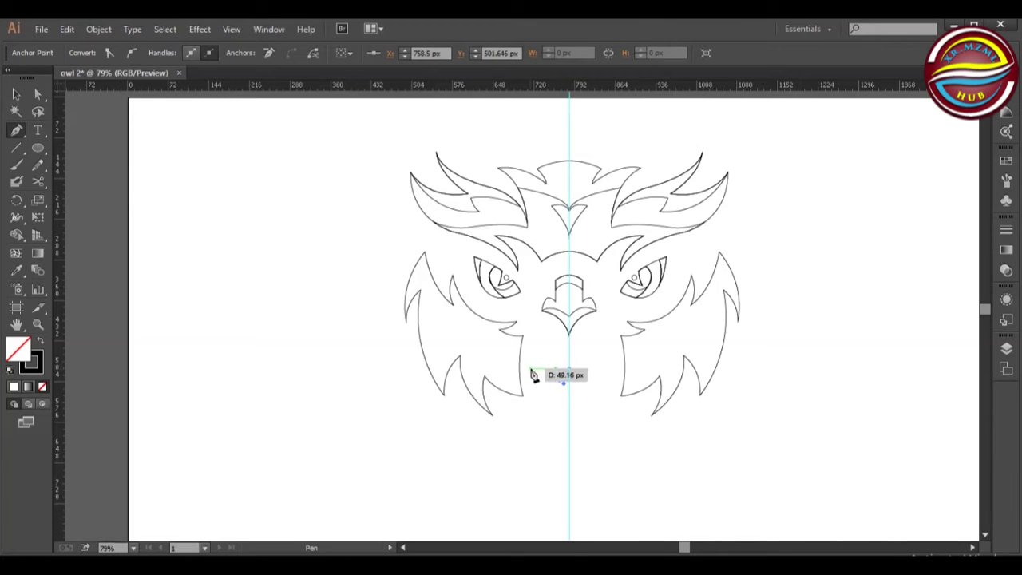
drag(534, 376, 533, 375)
drag(568, 369, 602, 445)
Reflect a copy of the half chin shape vertically and move it right about 69 px to meet the left half at the guide.
click(16, 95)
right_click(544, 395)
mouse_move(607, 356)
click(739, 409)
click(795, 312)
key(shift+Right)
key(shift+Right)
key(shift+Right)
key(shift+Right)
key(shift+Right)
key(shift+Right)
key(shift+Right)
key(Left)
Average and join the endpoints of the two chin halves at the lower tip and at the top on the guide.
key(p)
drag(551, 412, 577, 432)
right_click(570, 423)
click(613, 311)
click(556, 355)
right_click(570, 423)
click(605, 296)
right_click(563, 365)
click(604, 463)
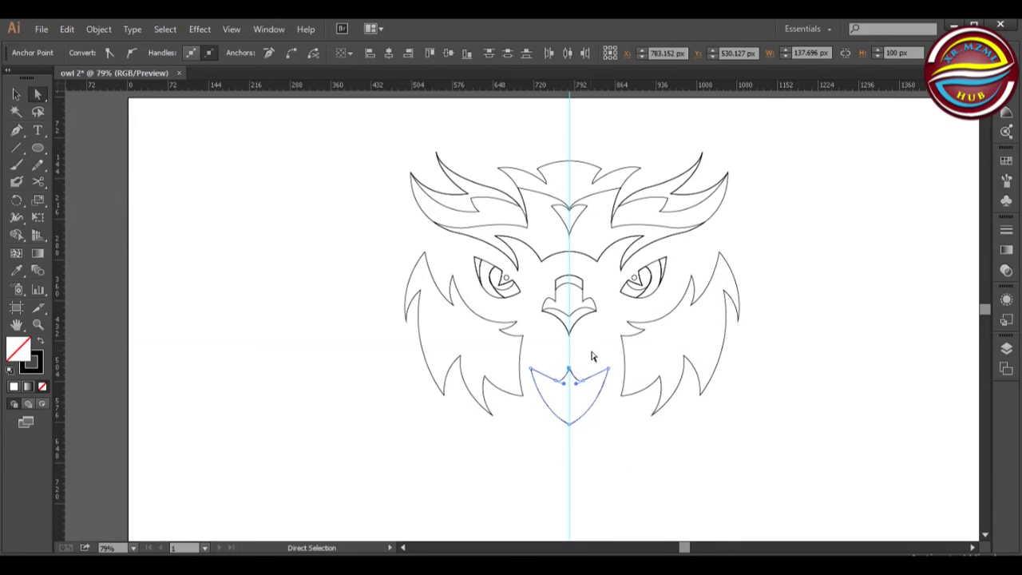
right_click(571, 352)
click(612, 469)
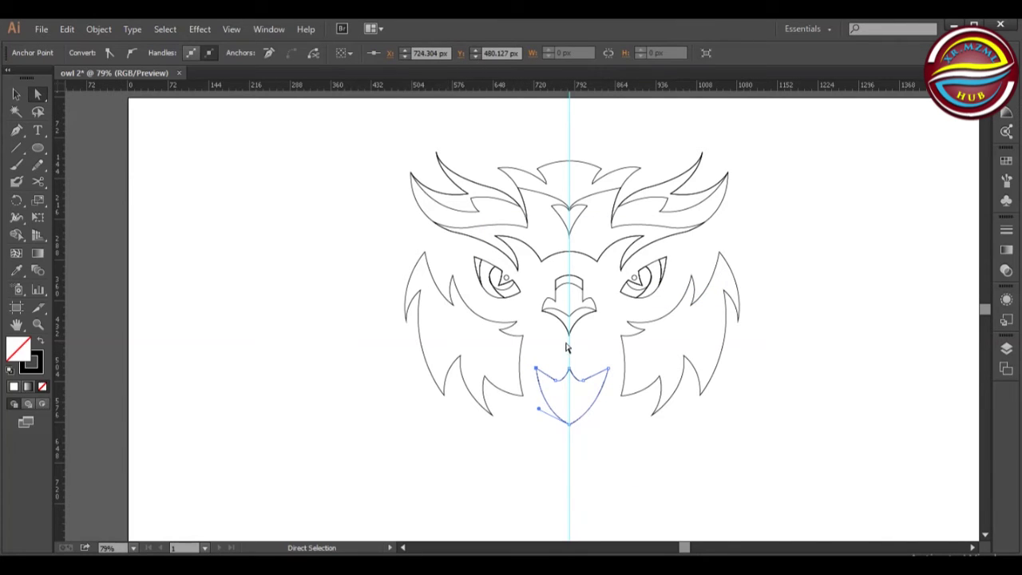
Reshape the chin by moving its side corners 10 px inward and raising its top center point.
click(569, 370)
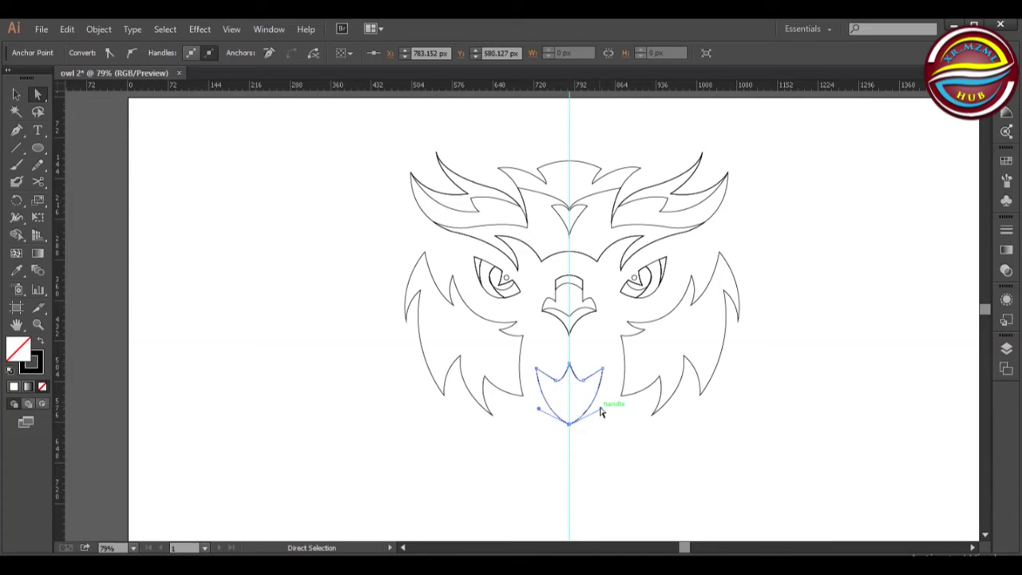
click(548, 440)
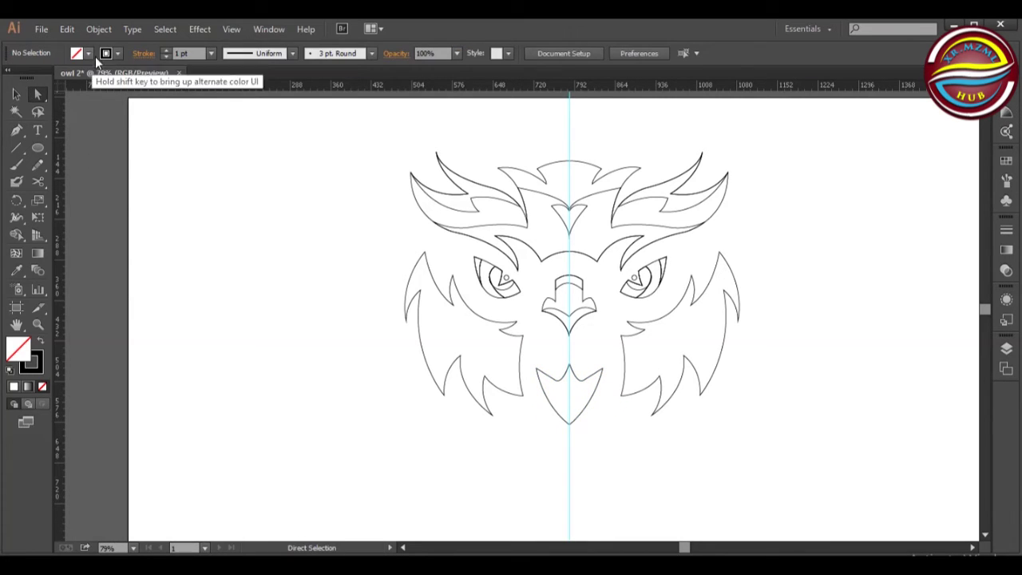
click(572, 429)
Move the whole chin shape about 20 px down along the guide.
click(16, 93)
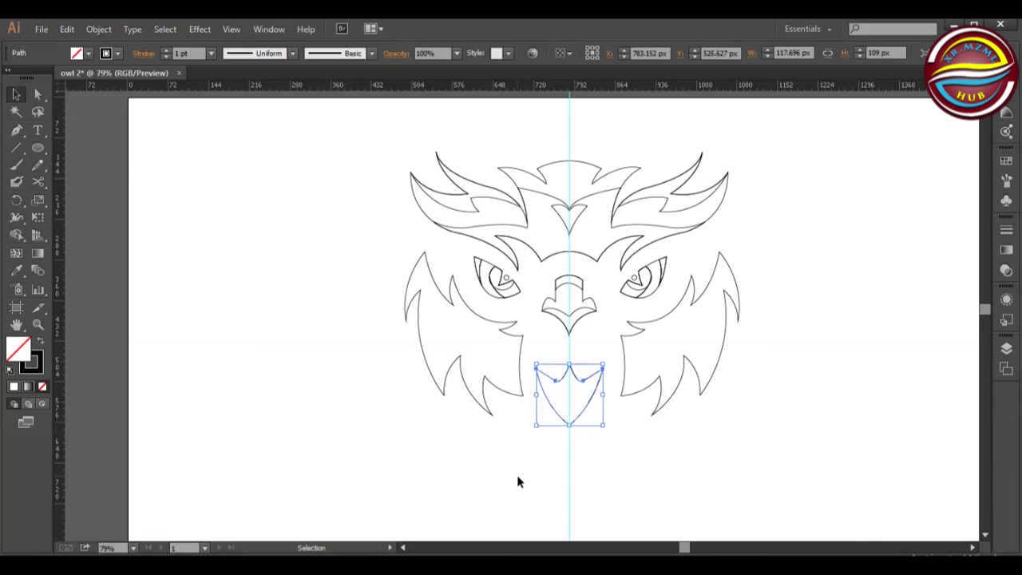
key(Down)
key(Down)
click(377, 355)
Create Layer 2, place it below Layer 1, lock Layer 1, and ready the Pen tool on the new layer.
click(1006, 348)
click(949, 469)
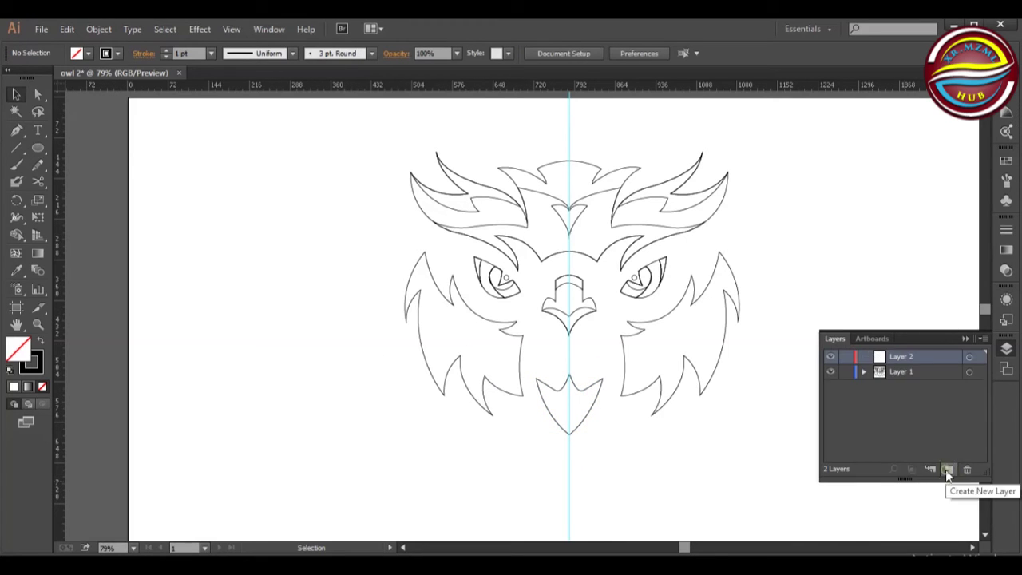
drag(859, 357, 853, 369)
click(16, 131)
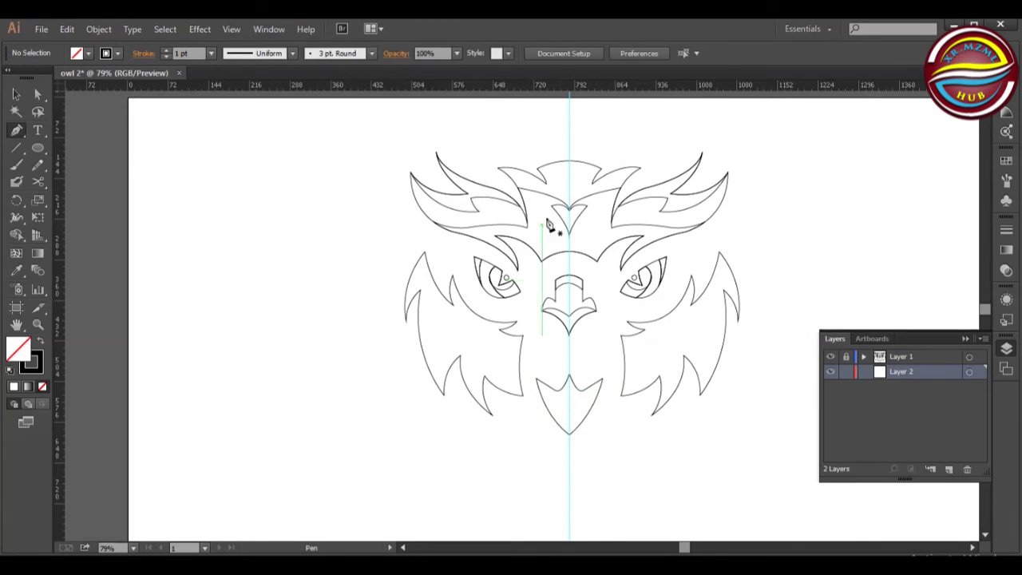
Draw the left outer head outline from the guide above the forehead around the two-pointed ear tuft to below the wing, about 311 by 214 px.
click(570, 147)
drag(509, 156, 445, 172)
click(509, 155)
click(460, 161)
drag(430, 109, 432, 116)
drag(418, 150, 411, 222)
click(399, 134)
key(ctrl+z)
key(ctrl+z)
drag(408, 338, 444, 381)
Continue the outline down the left cheek with two pointed feather notches, ending at a tip on the guide below the chin.
scroll(945, 496, down, 3)
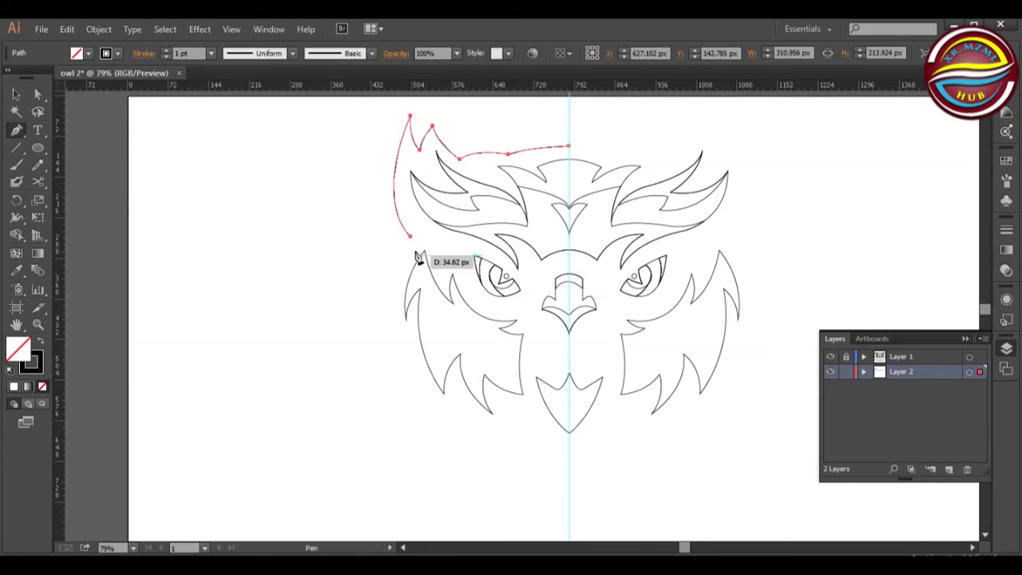
drag(405, 354, 443, 406)
click(405, 354)
drag(410, 332, 417, 323)
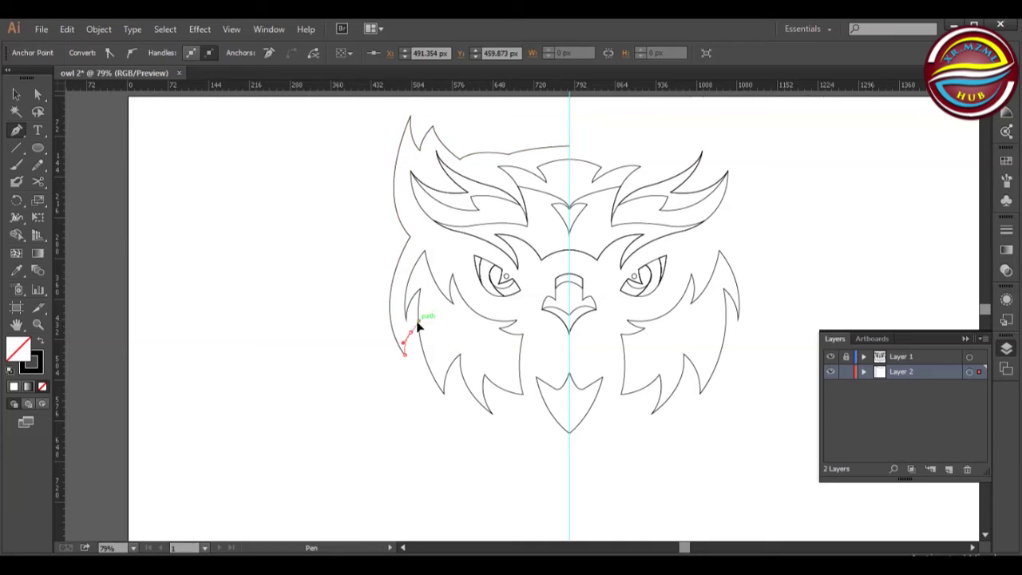
drag(458, 430, 575, 479)
click(452, 394)
click(521, 453)
click(985, 534)
drag(569, 404, 581, 424)
Reflect a copy of the head outline half across the vertical axis and align its inner ends with the guide.
key(v)
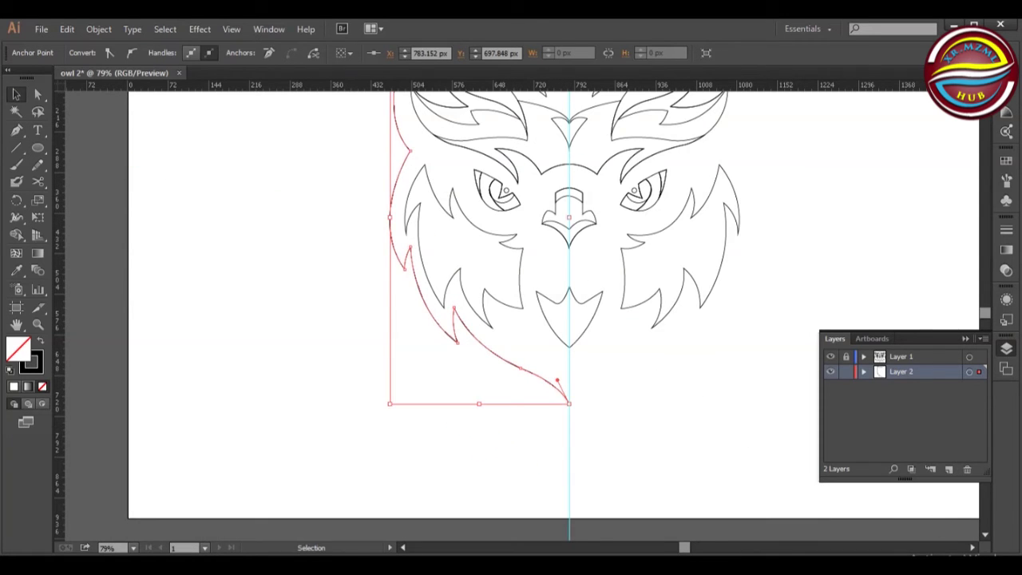
scroll(595, 168, up, 3)
right_click(486, 154)
click(662, 391)
click(788, 313)
drag(397, 152, 583, 158)
key(Left)
key(Left)
key(Left)
key(Left)
key(Left)
key(Left)
key(Left)
key(Left)
key(Left)
key(Left)
key(Left)
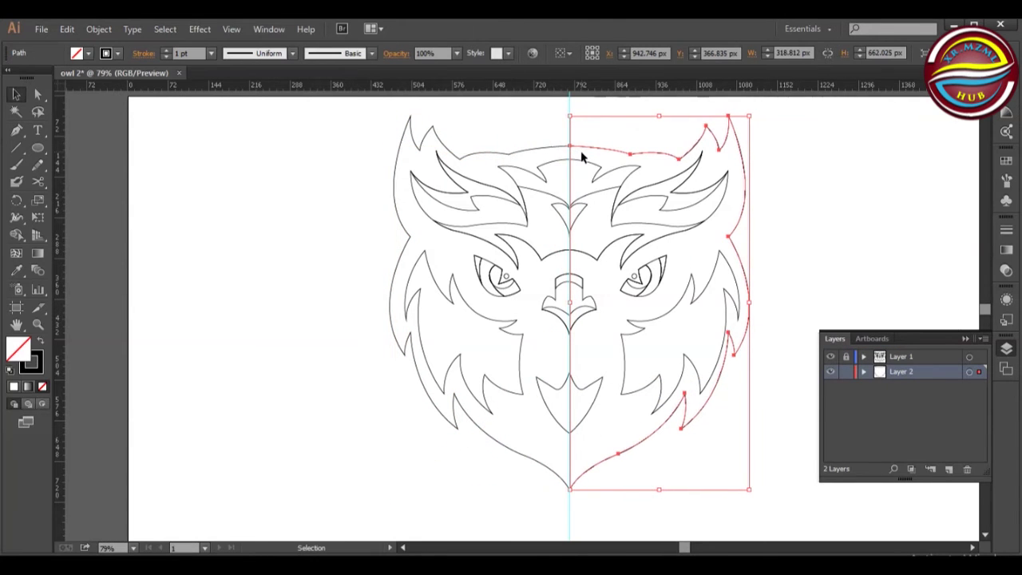
key(Right)
Average and join the two outline halves' top endpoints on the guide.
click(38, 95)
drag(552, 132, 583, 157)
right_click(571, 145)
click(600, 235)
click(533, 354)
right_click(571, 144)
click(604, 228)
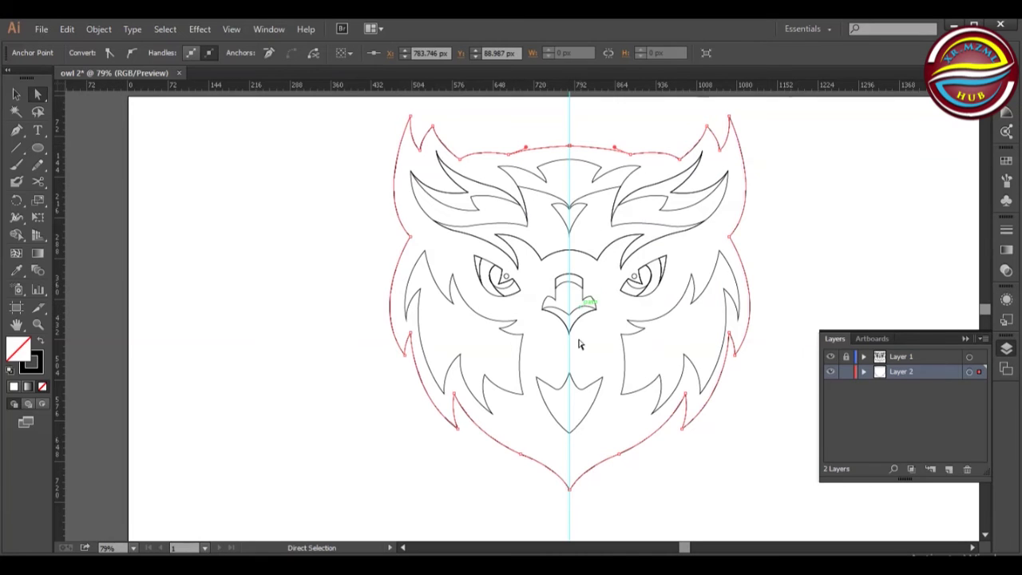
Average and join the outline's lower endpoints at the tip below the chin.
drag(579, 484, 581, 485)
right_click(570, 488)
click(598, 373)
click(534, 354)
right_click(570, 489)
click(600, 357)
click(569, 145)
right_click(569, 145)
click(602, 242)
key(Return)
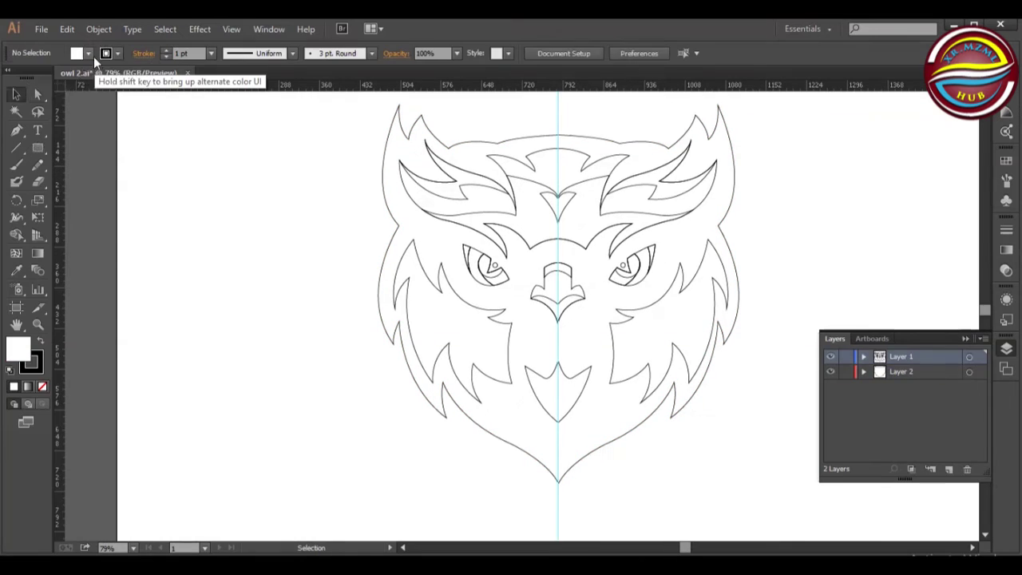
Lock Layer 2 and ready the Pen tool for drawing on Layer 1.
click(92, 54)
click(116, 55)
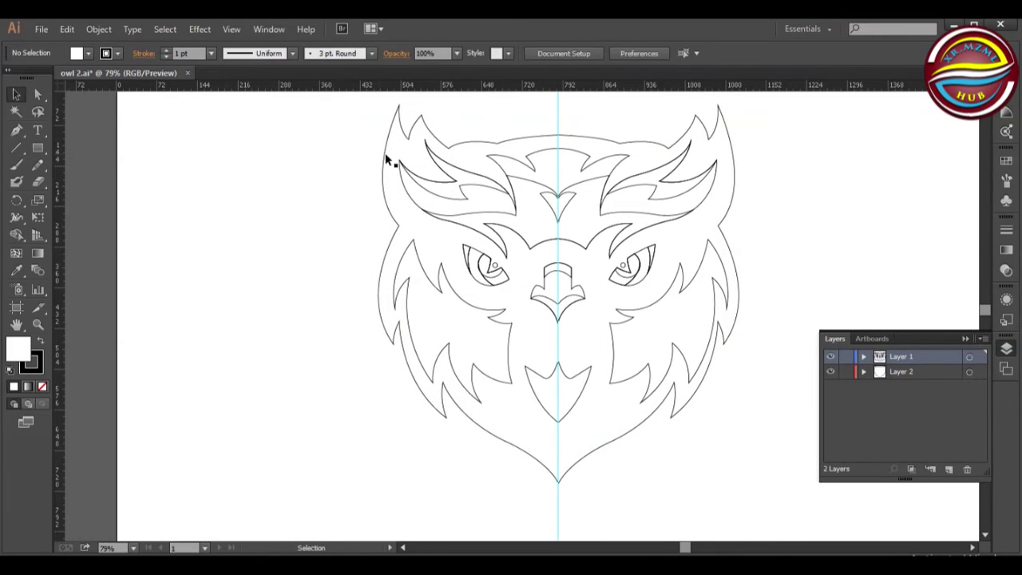
click(463, 219)
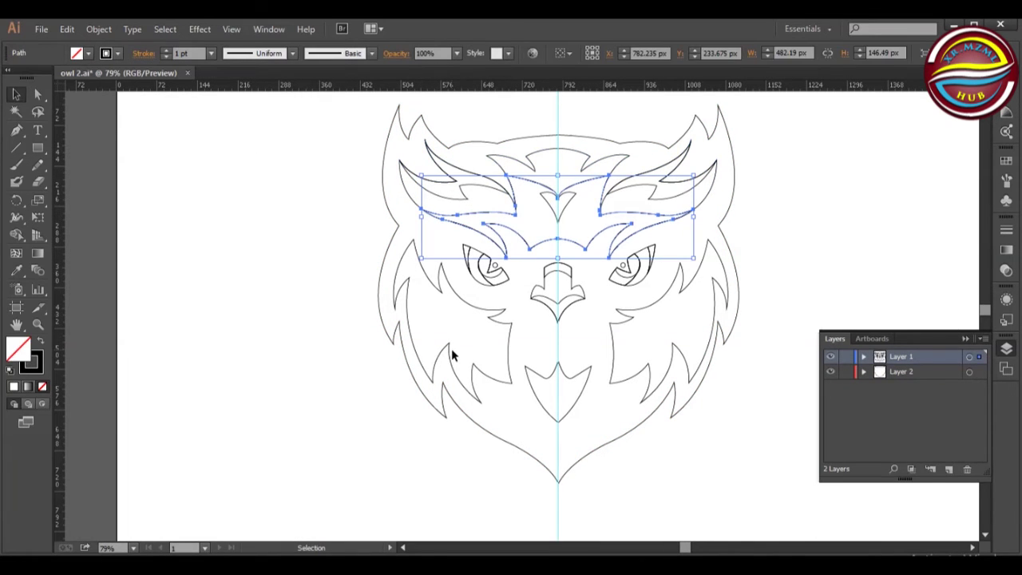
click(334, 274)
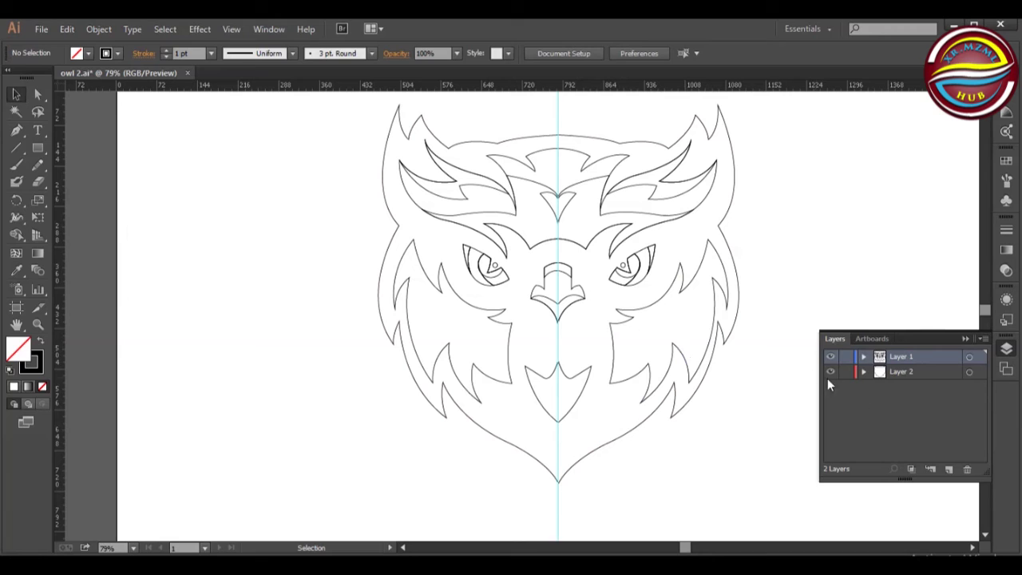
click(16, 129)
click(441, 262)
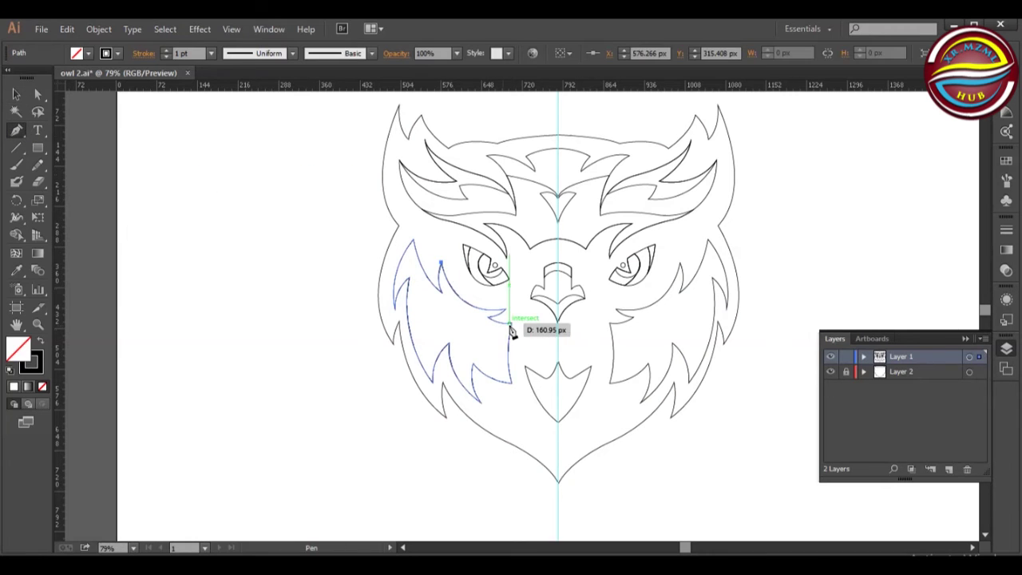
mouse_move(455, 323)
mouse_down()
mouse_move(474, 336)
mouse_move(448, 311)
mouse_up()
key(ctrl+z)
key(ctrl+z)
Draw a curved edge from outside the left eye down through the cheek to a sharp feather tip beside the lower cheek feathers.
click(435, 254)
click(471, 314)
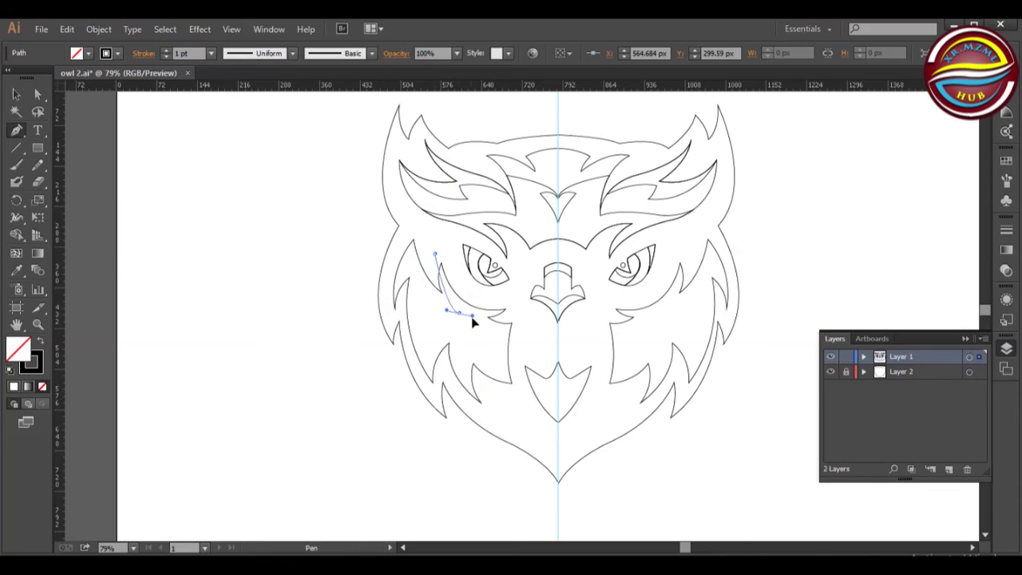
drag(485, 331, 485, 330)
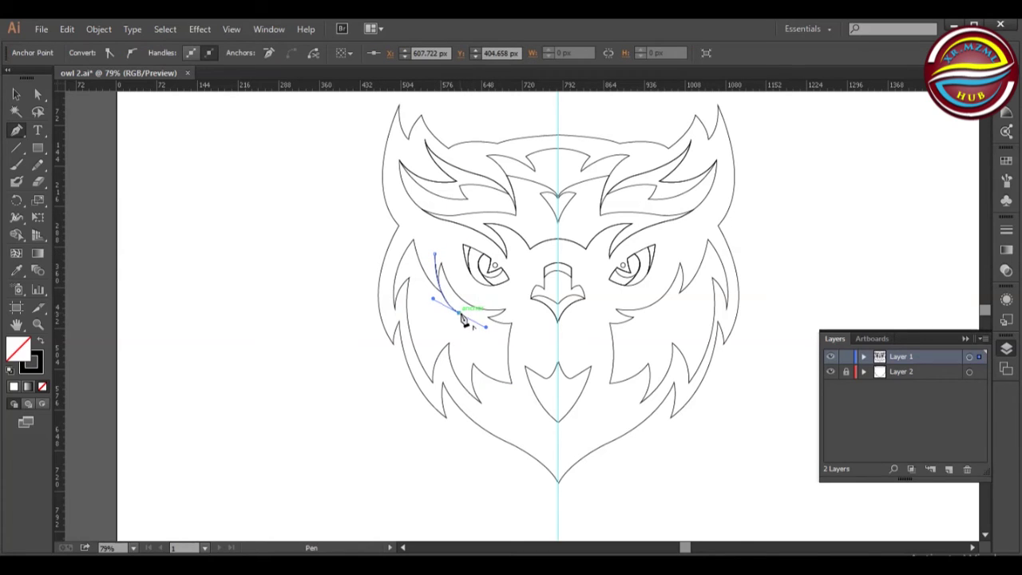
click(462, 317)
click(464, 346)
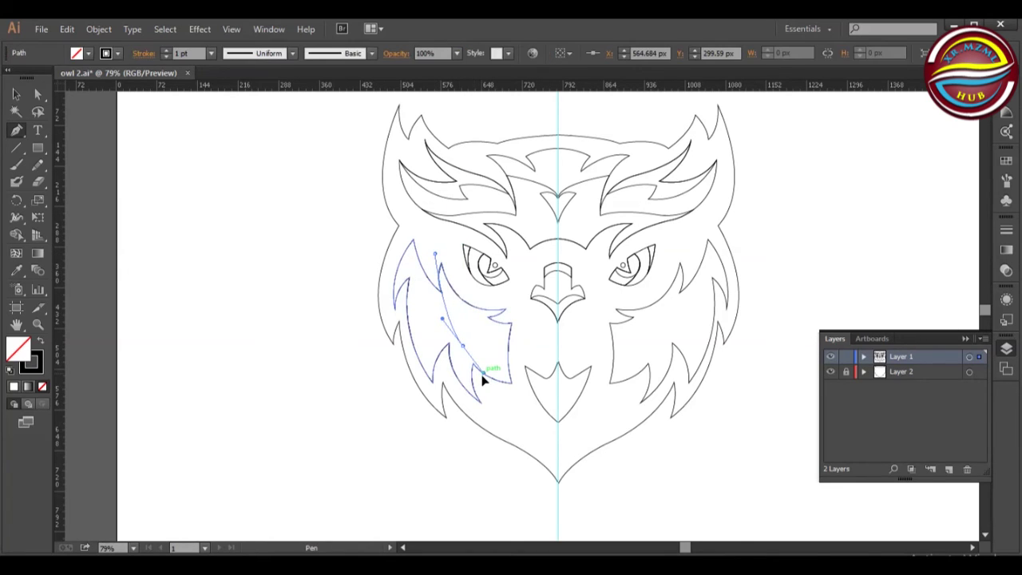
drag(487, 397, 487, 397)
key(ctrl+z)
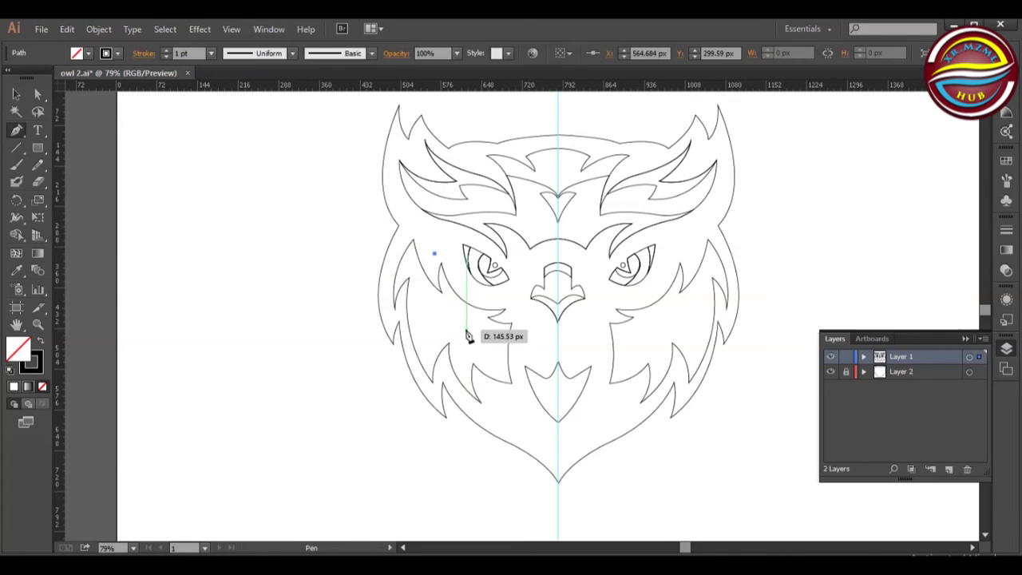
drag(469, 354, 492, 384)
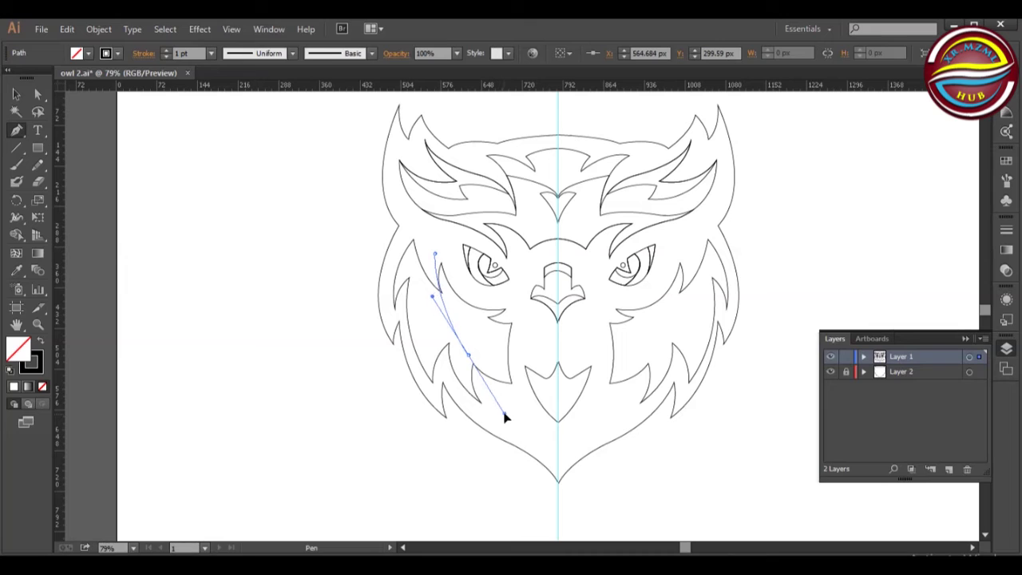
drag(500, 415, 501, 413)
click(469, 354)
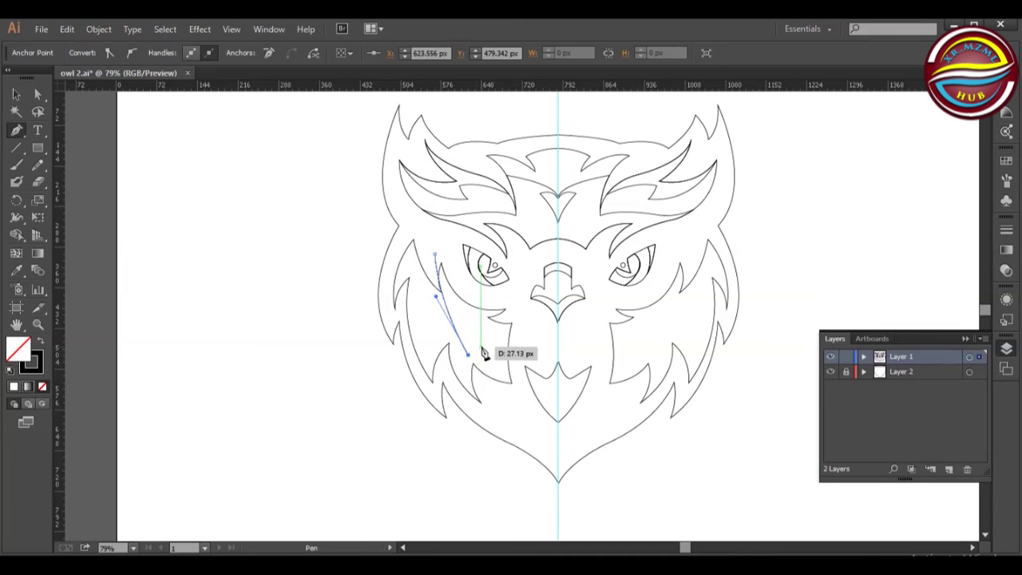
Add a short inner notch, curve across to the inner cheek corner, and close the shape back around below the left eye.
drag(468, 338, 460, 306)
key(ctrl+z)
click(458, 314)
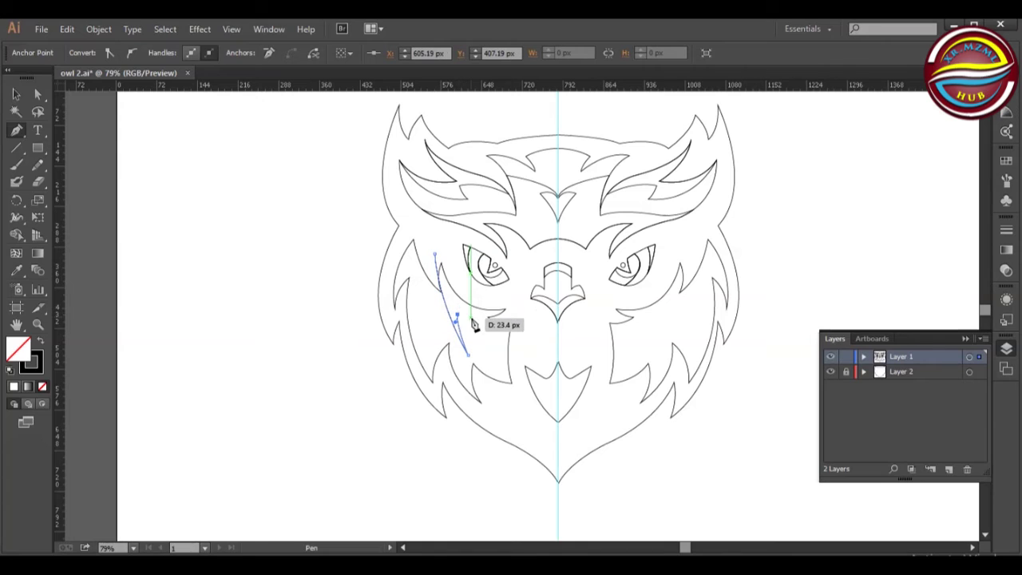
drag(521, 321, 544, 310)
click(522, 321)
click(521, 299)
mouse_move(453, 258)
mouse_down()
mouse_move(453, 227)
mouse_move(449, 264)
mouse_up()
click(435, 254)
Select all Layer 1 artwork and trim the new shape to the left cheek's feather edges with Shape Builder.
key(ctrl+a)
click(16, 235)
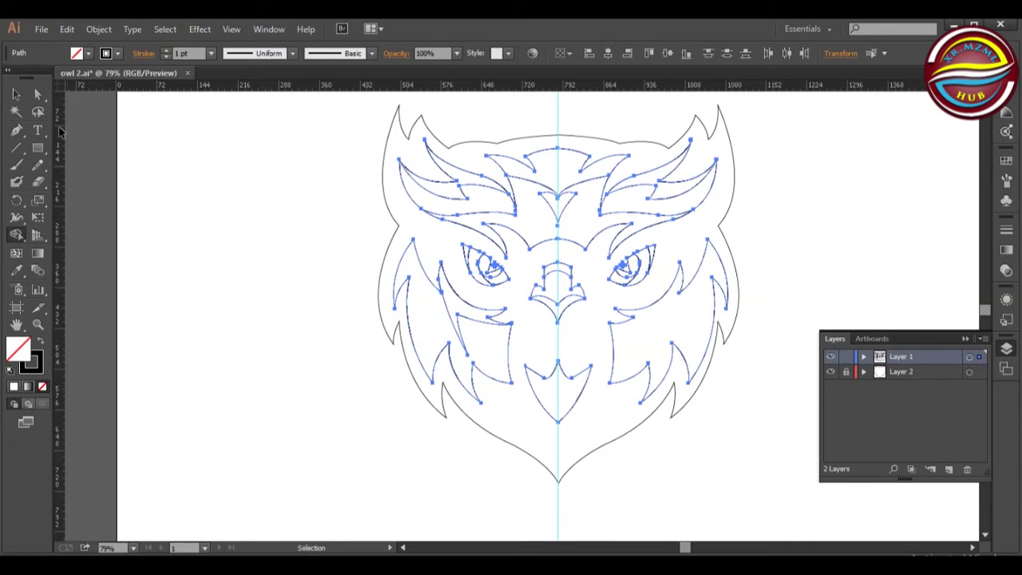
key(v)
Reflect a vertical-axis copy of the left cheek feather and move it about 303 px right onto the matching right cheek.
click(456, 319)
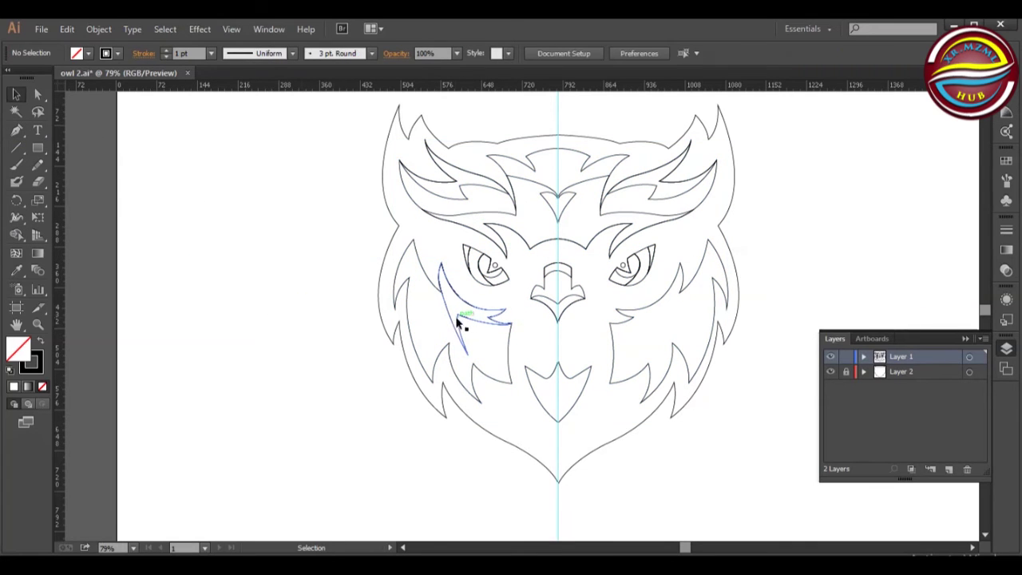
right_click(445, 277)
mouse_move(479, 463)
click(611, 402)
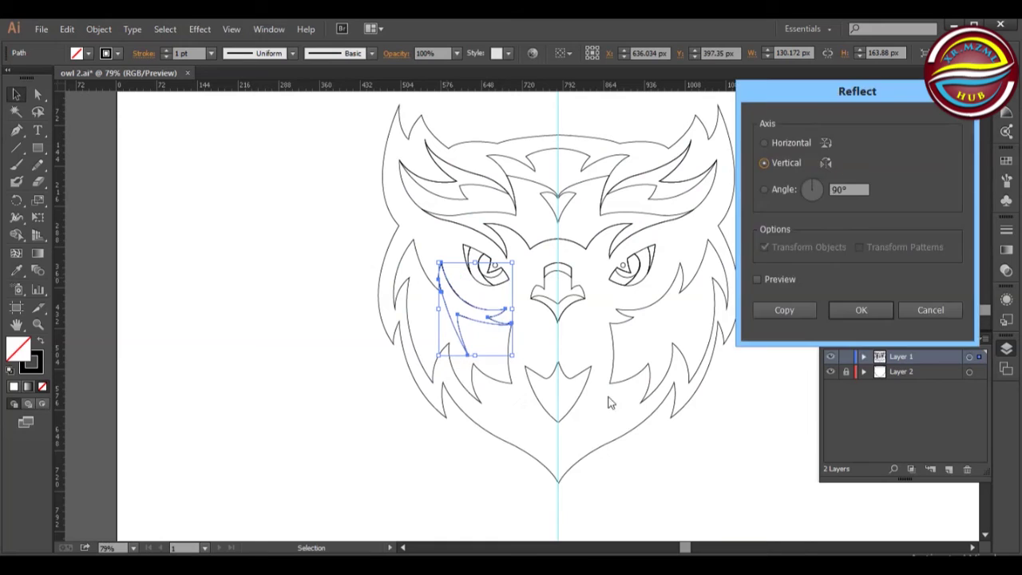
click(763, 310)
key(shift+Right)
key(shift+Right)
key(shift+Right)
key(shift+Right)
key(shift+Right)
key(shift+Right)
key(shift+Right)
key(shift+Right)
key(shift+Right)
key(shift+Right)
key(shift+Right)
key(shift+Right)
key(shift+Right)
key(shift+Right)
key(shift+Right)
key(shift+Right)
key(shift+Right)
key(shift+Right)
key(shift+Right)
key(shift+Right)
key(Right)
key(Right)
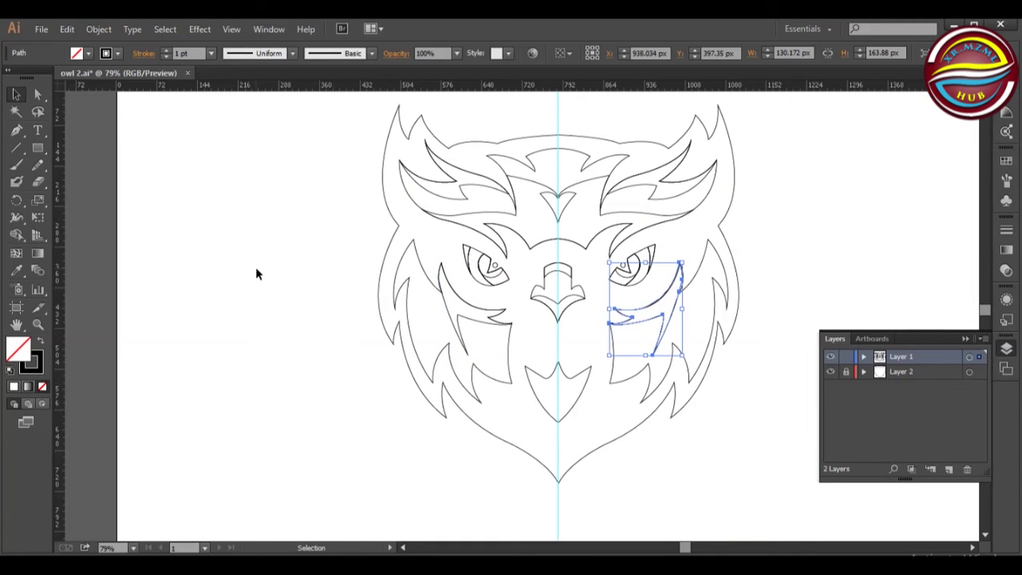
click(254, 323)
click(658, 346)
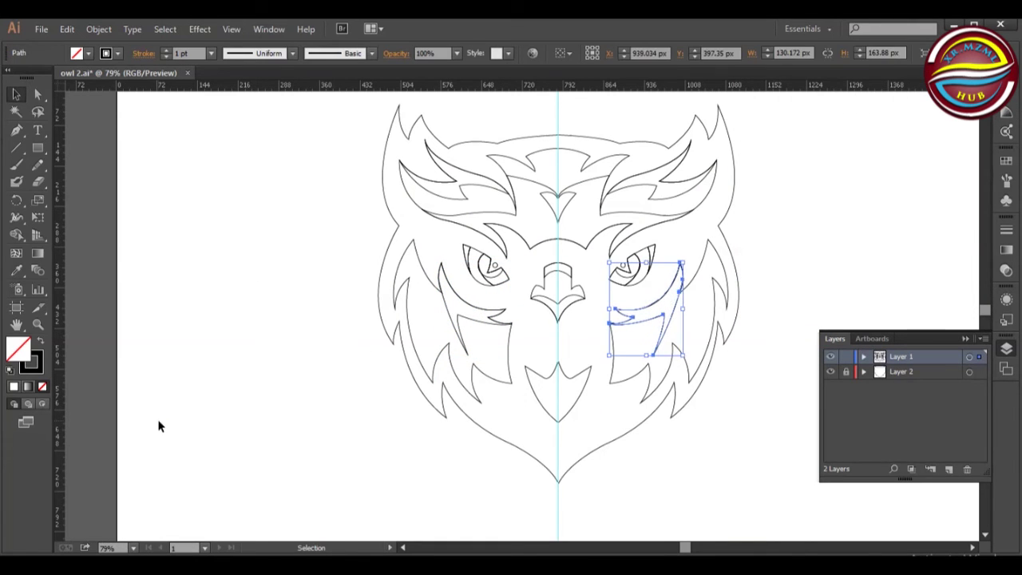
click(158, 427)
Draw a shape over the left cheek feather, with its lower edge curving from the feather's upper tip to its inner corner.
key(p)
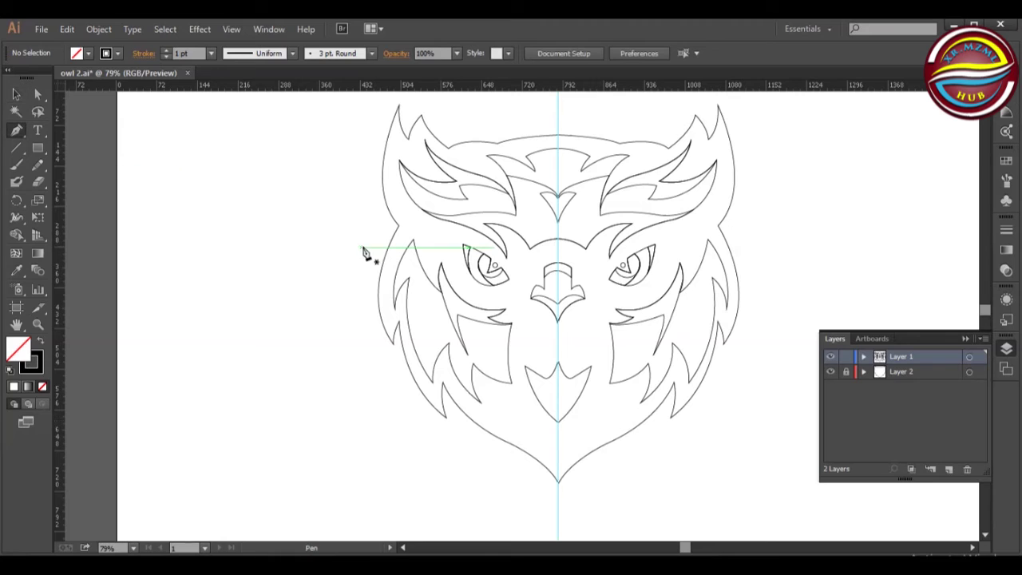
click(442, 263)
drag(511, 324, 603, 331)
key(ctrl+z)
click(433, 277)
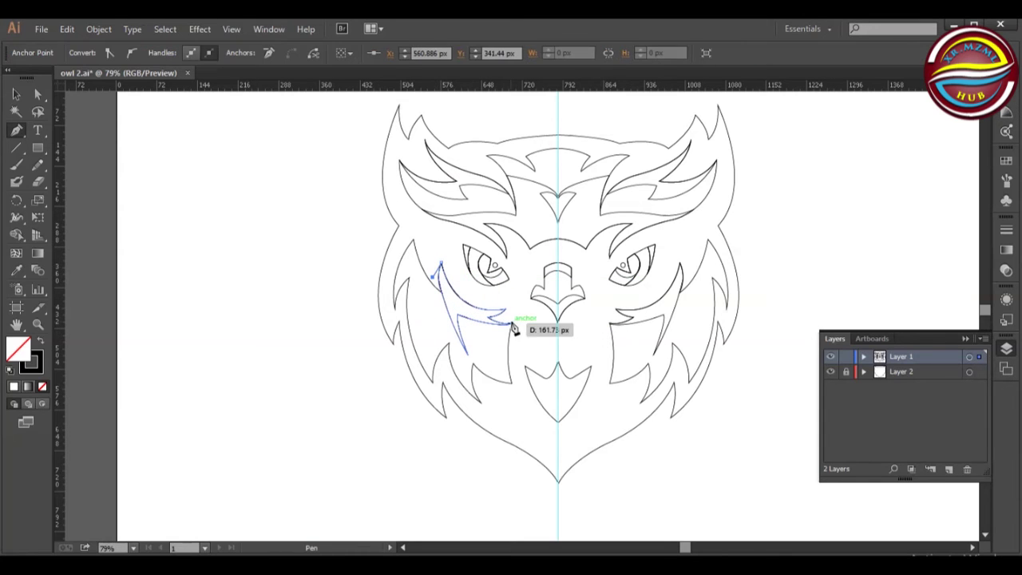
key(ctrl+z)
drag(432, 273, 437, 278)
drag(520, 327, 588, 318)
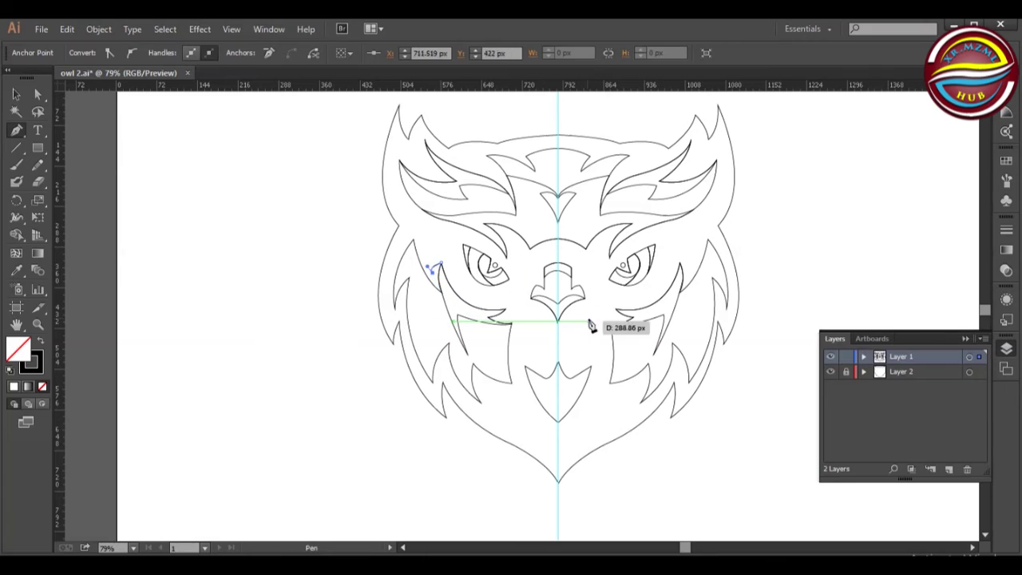
key(ctrl+z)
key(ctrl+z)
drag(511, 323, 598, 329)
click(511, 324)
click(518, 299)
Trim the new shape to the upper part of the left cheek feather with Shape Builder and select the resulting piece.
click(16, 234)
key(ctrl+a)
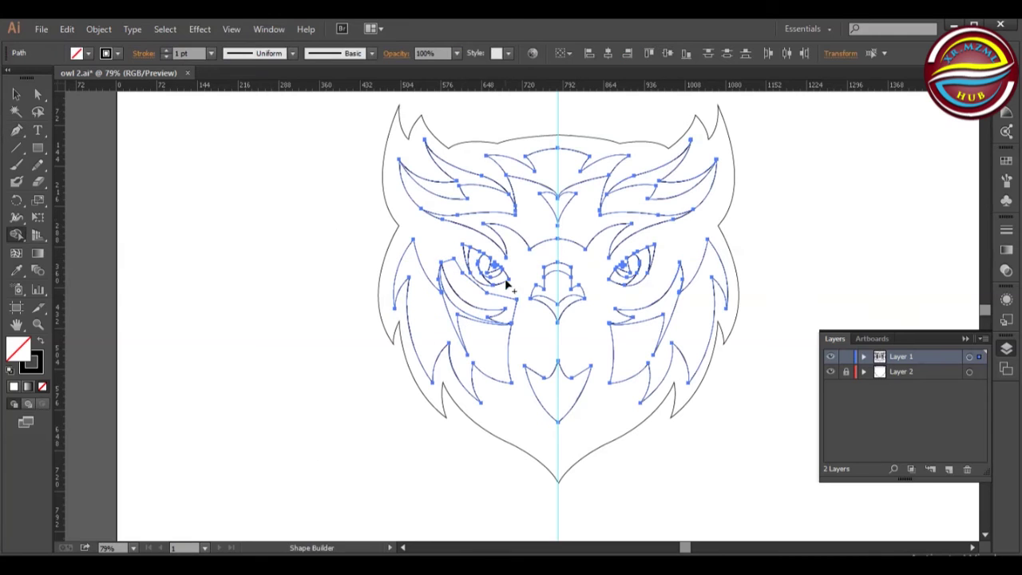
click(37, 94)
click(261, 320)
click(512, 324)
click(16, 94)
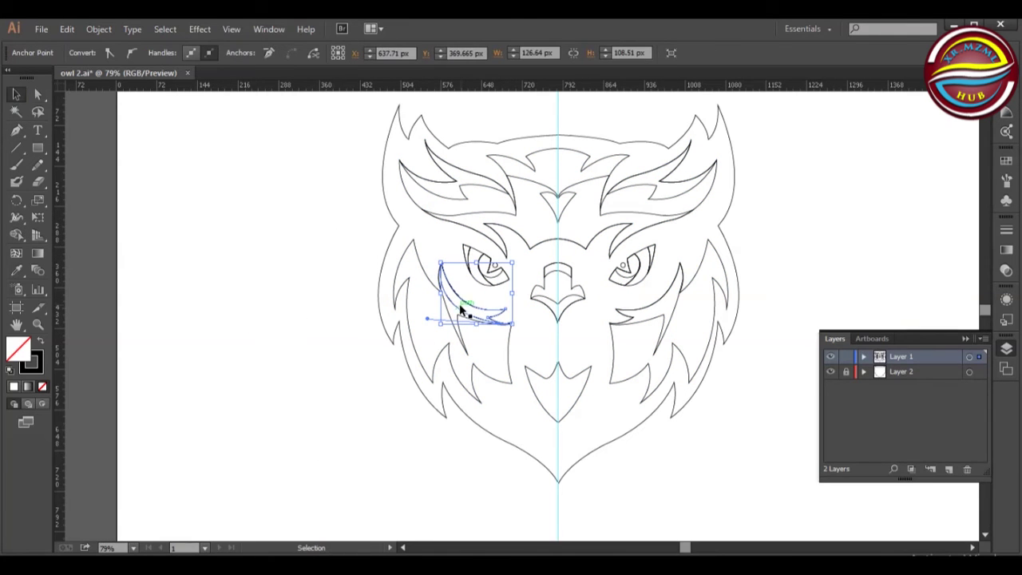
Reflect a vertical-axis copy of the trimmed upper cheek feather piece and move it onto the matching right cheek feather.
right_click(459, 308)
mouse_move(540, 495)
click(639, 548)
click(782, 319)
key(shift+Right)
key(shift+Right)
key(shift+Right)
key(shift+Right)
key(shift+Right)
key(shift+Right)
key(shift+Right)
key(shift+Right)
key(shift+Right)
key(shift+Right)
key(shift+Right)
key(shift+Right)
key(shift+Right)
key(shift+Right)
key(shift+Right)
key(shift+Right)
key(shift+Right)
key(shift+Right)
key(shift+Right)
key(shift+Right)
key(Right)
key(Right)
click(253, 343)
key(ctrl+z)
click(273, 318)
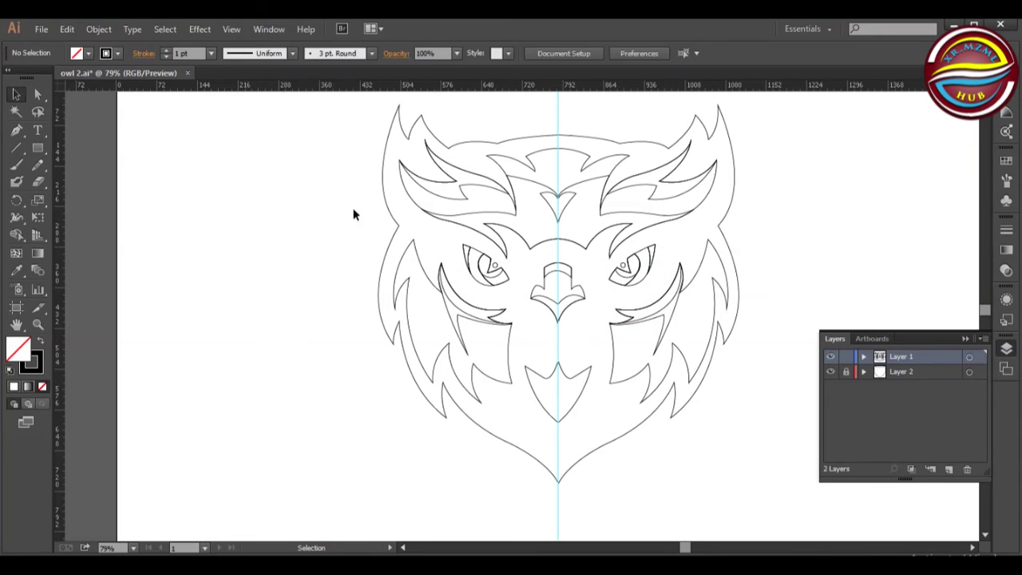
Select the central forehead band with the left and right cheek feathers and fill them with blue 0071bc.
click(455, 225)
click(365, 255)
click(455, 216)
shift+click(410, 313)
shift+click(721, 365)
click(89, 54)
click(116, 88)
click(112, 88)
click(107, 88)
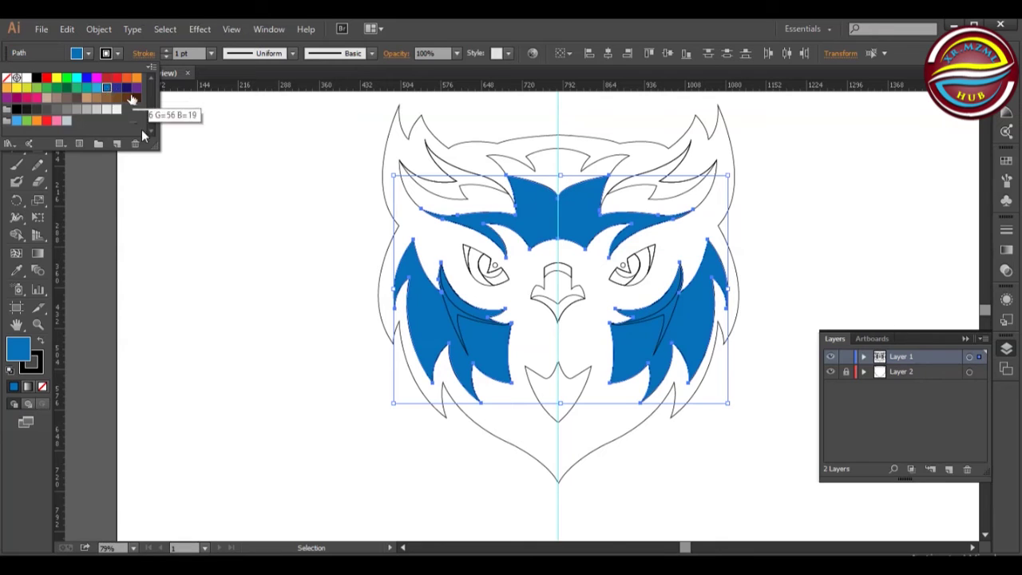
Switch to the My Workspace layout and recolour the selected forehead and cheek shapes purple from the colour spectrum.
click(807, 29)
click(815, 51)
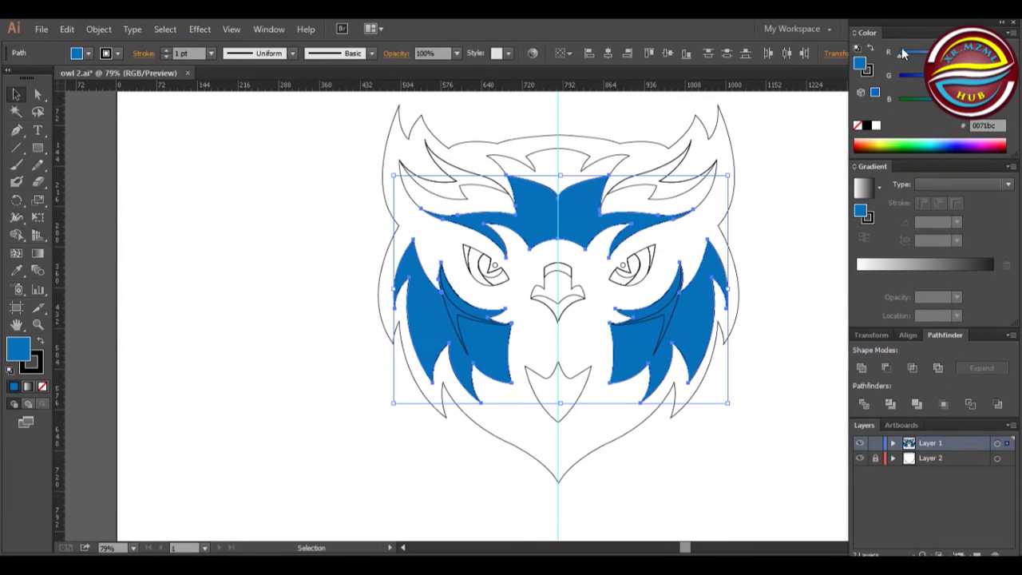
click(934, 151)
click(939, 146)
click(939, 148)
click(979, 146)
click(983, 142)
Switch the colour sliders to HSB and change the selected forehead and cheek shapes' fill to dark brown.
click(1003, 34)
click(895, 82)
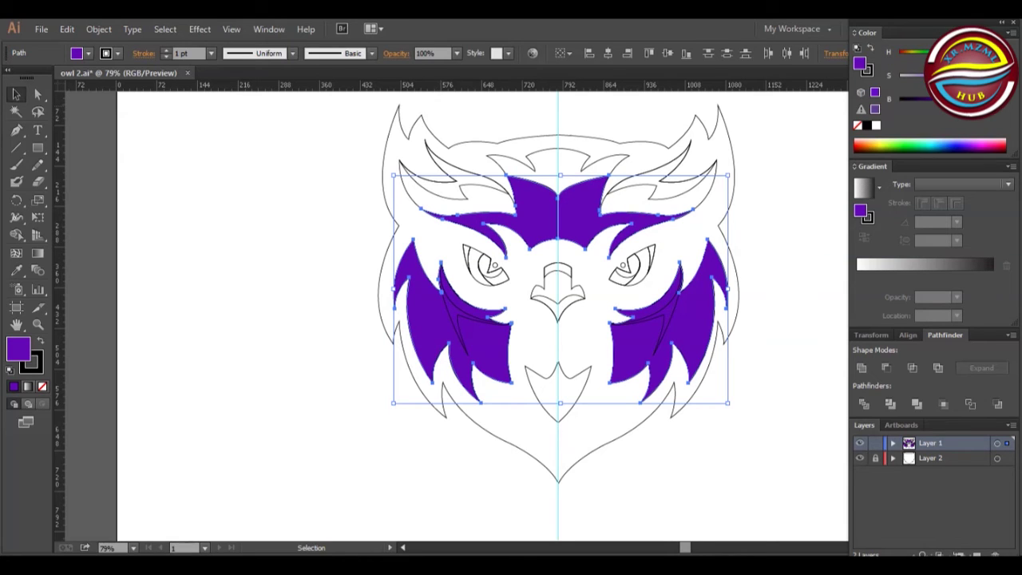
drag(943, 103, 922, 101)
click(938, 77)
click(873, 150)
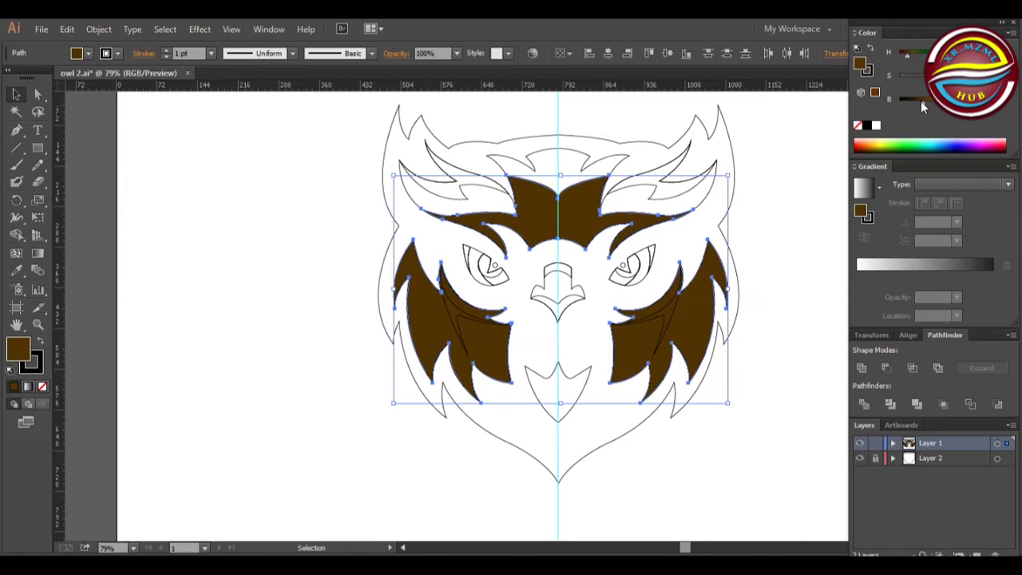
click(779, 214)
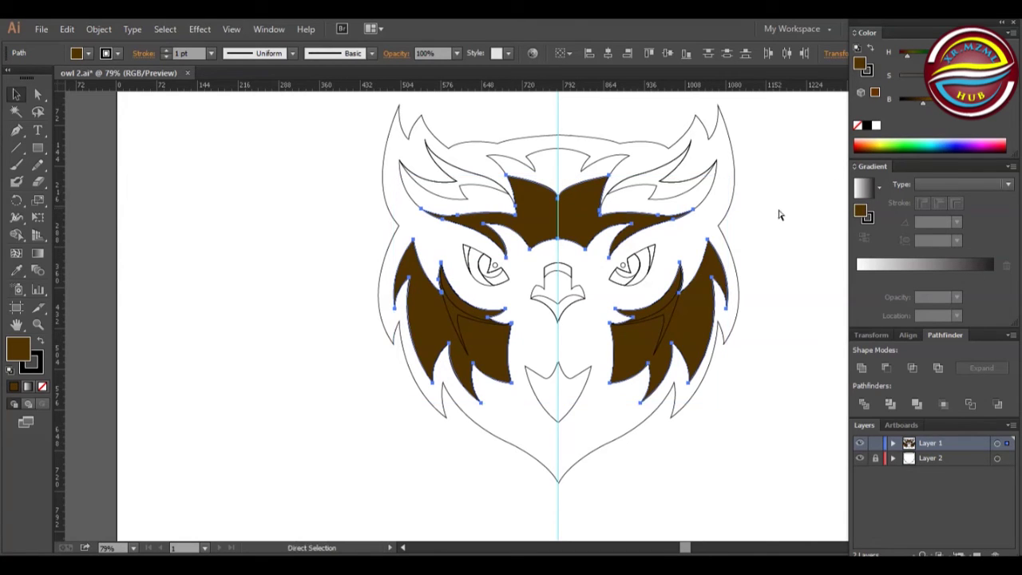
click(623, 194)
click(707, 195)
click(304, 191)
click(431, 209)
click(247, 242)
click(465, 199)
click(433, 209)
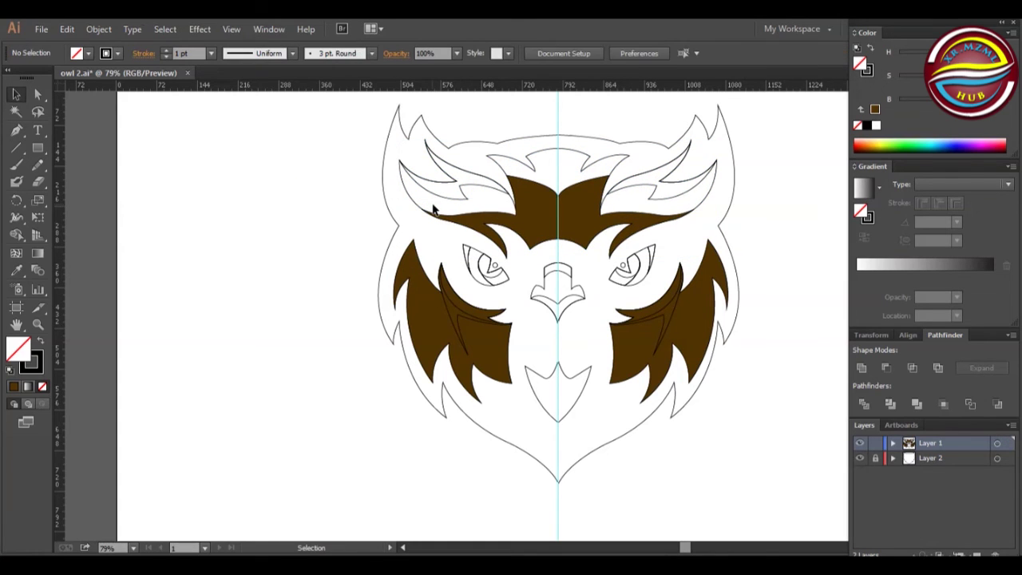
right_click(440, 201)
click(319, 244)
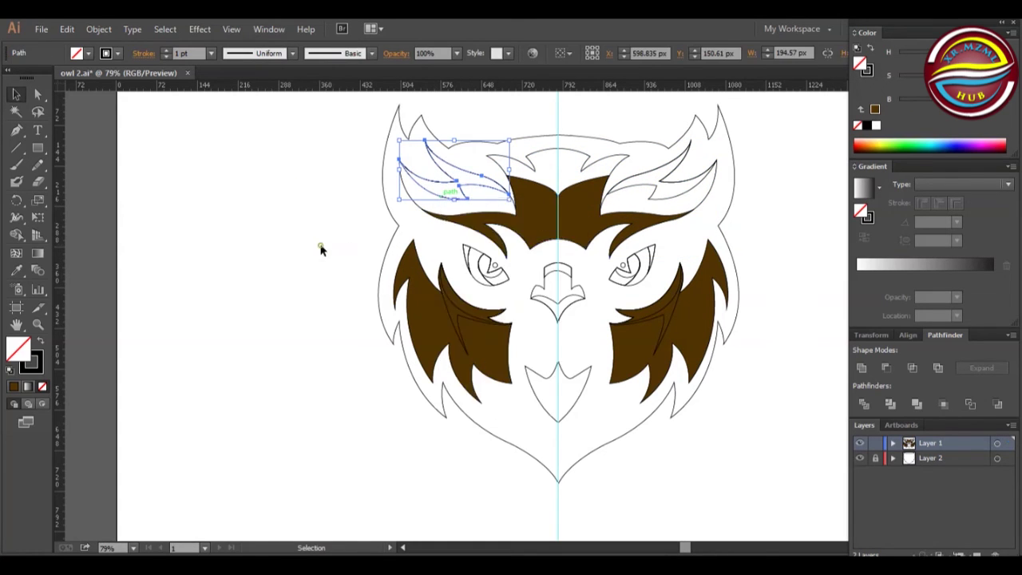
click(320, 244)
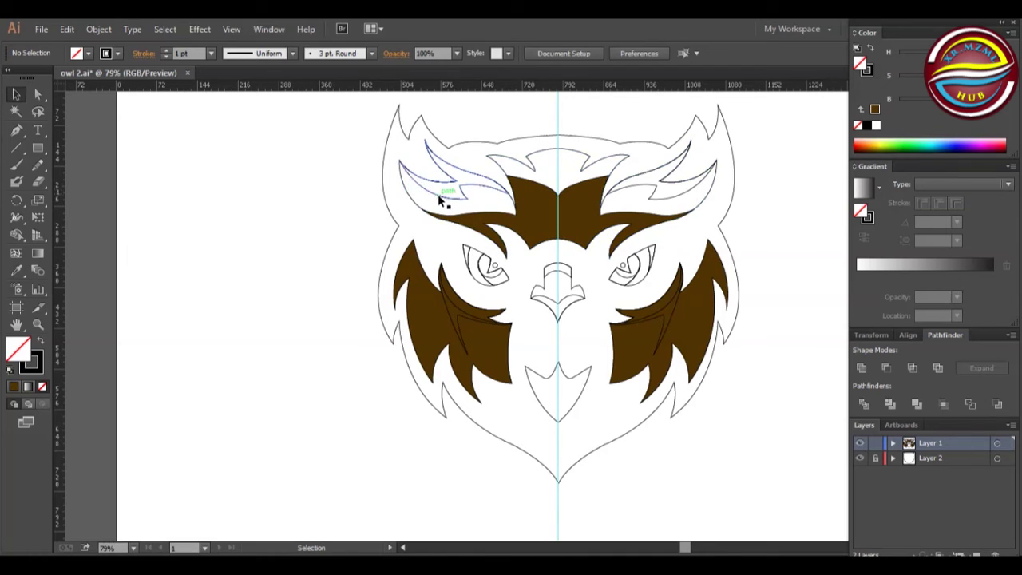
click(520, 201)
click(306, 200)
Merge the left ear feather regions with Shape Builder and select the inner ear feather shape.
click(16, 234)
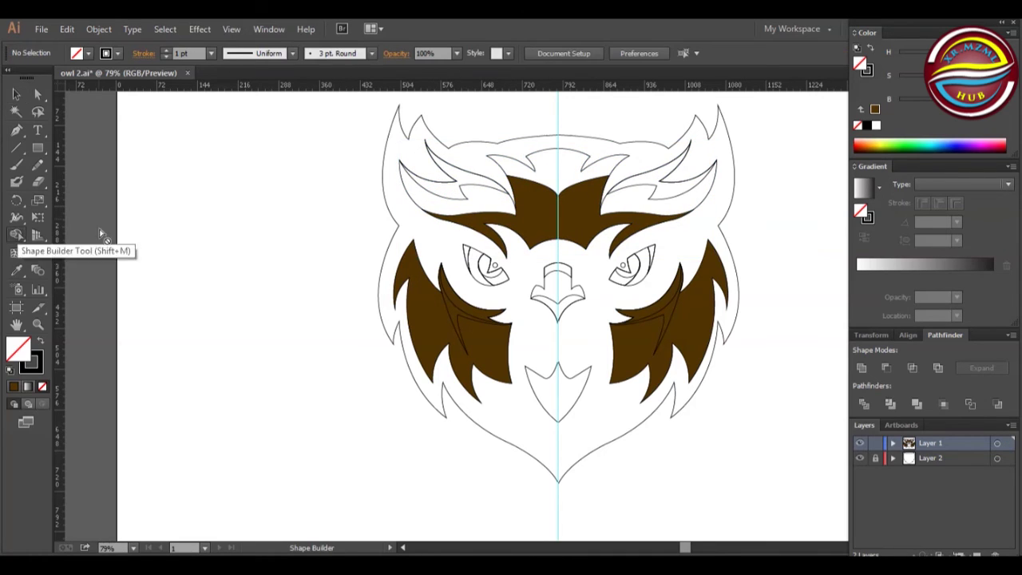
ctrl+click(407, 189)
click(434, 200)
click(498, 191)
key(v)
click(447, 199)
Try sending the left inner ear feather shape backward and bringing it to the front of the stack.
right_click(445, 196)
mouse_move(543, 398)
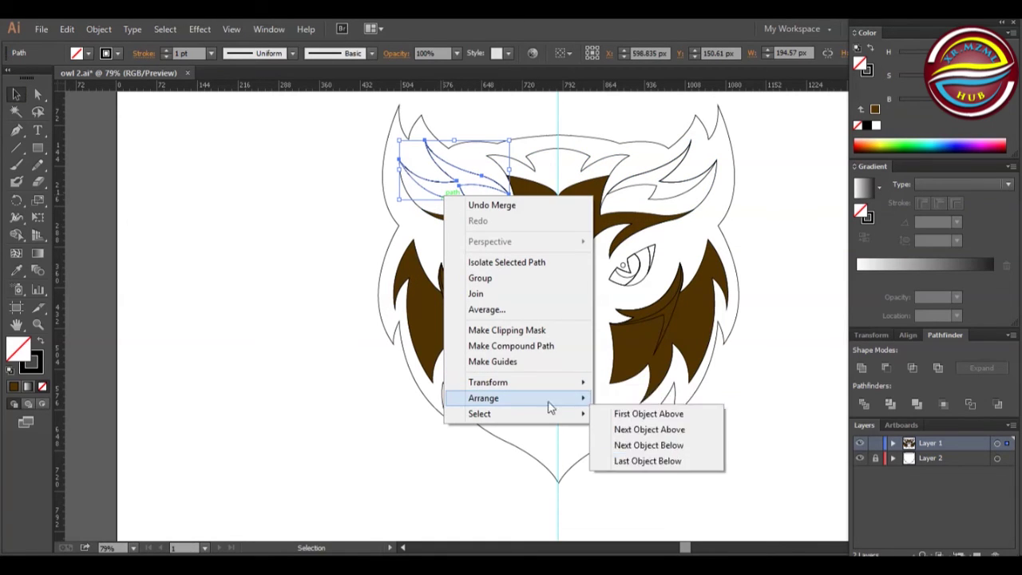
click(634, 430)
click(406, 209)
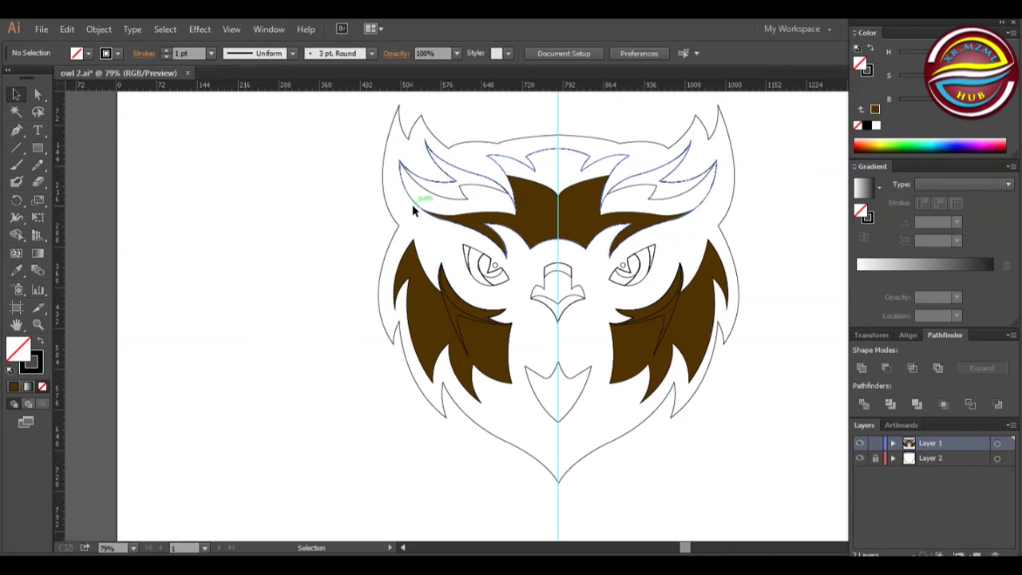
right_click(437, 198)
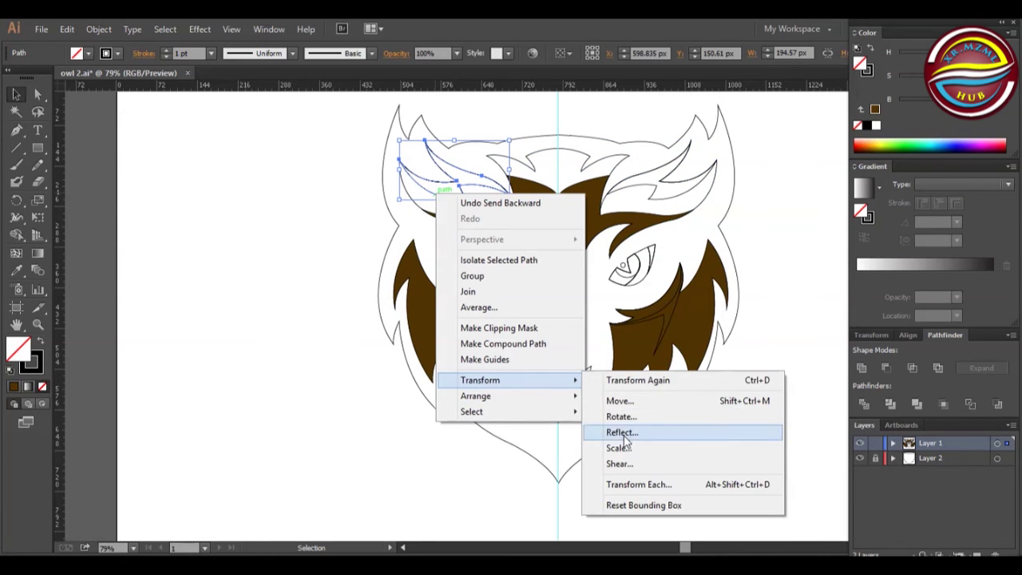
click(598, 402)
click(599, 402)
shift+click(415, 206)
click(315, 190)
Send the left inner ear feather shape to the back of the stacking order and deselect it.
right_click(425, 195)
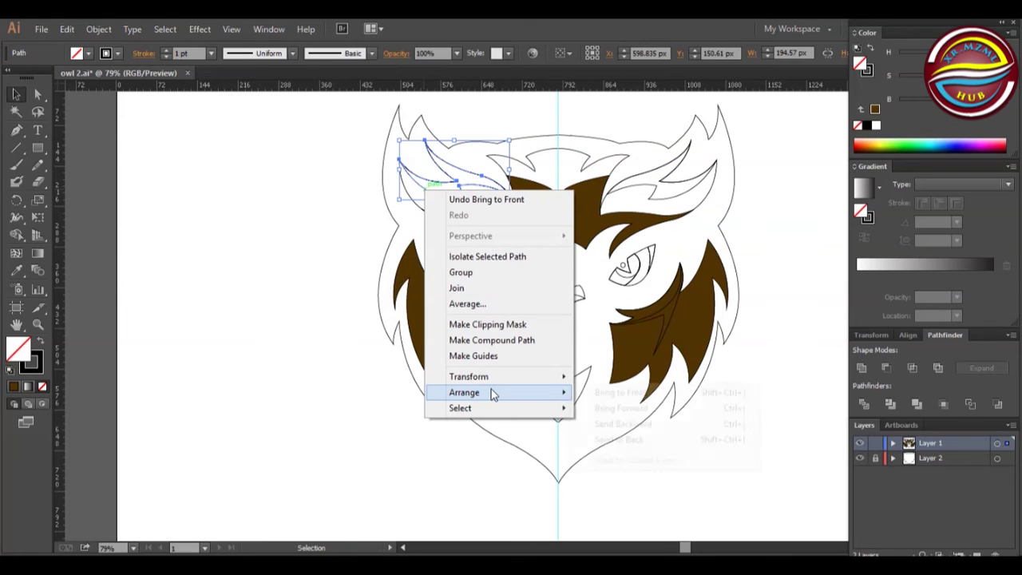
mouse_move(490, 392)
click(602, 436)
click(631, 152)
click(482, 175)
click(173, 164)
Draw a closed Pen shape over the small left forehead feather, with its lower edge curving to the feather's inner corner.
click(15, 131)
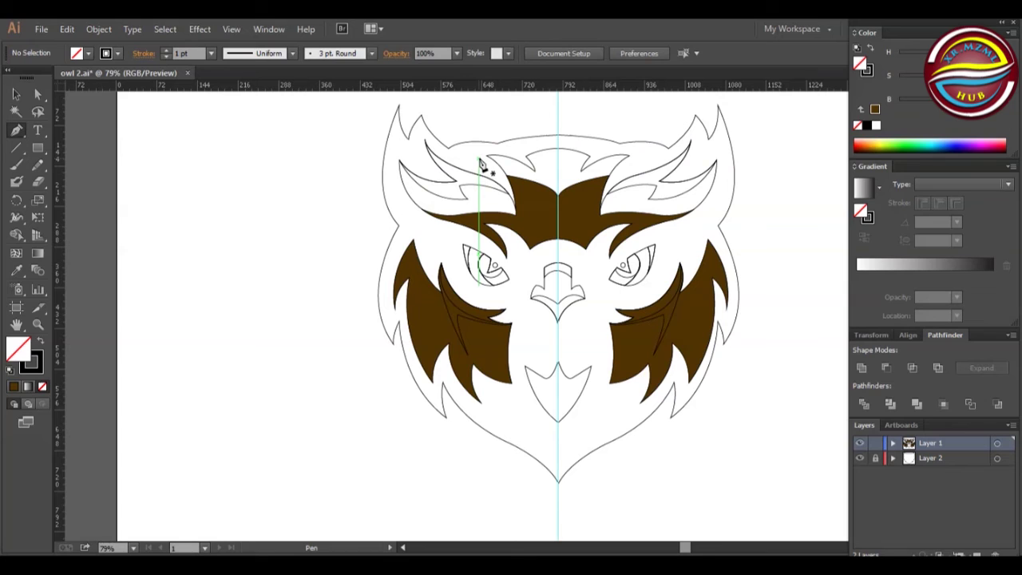
click(478, 163)
drag(536, 178, 563, 190)
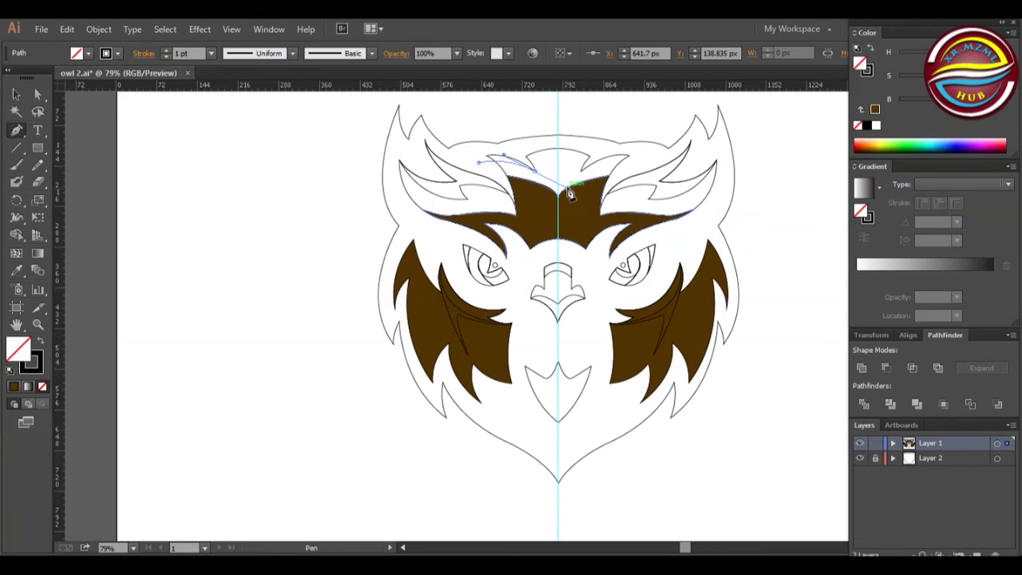
click(536, 172)
drag(469, 151, 426, 163)
click(469, 151)
click(479, 163)
Select all Layer 1 artwork, trim the new shape to the left forehead feather with Shape Builder, and select the resulting piece.
key(ctrl+a)
click(17, 235)
alt+click(475, 158)
click(16, 95)
click(504, 166)
click(509, 160)
Reflect a vertical-axis copy of the small forehead feather piece and move it onto the matching right forehead feather.
right_click(507, 160)
mouse_move(577, 348)
click(693, 400)
click(785, 311)
key(shift+Right)
key(shift+Right)
key(shift+Right)
key(shift+Right)
key(shift+Right)
key(shift+Right)
key(shift+Right)
key(shift+Right)
key(shift+Right)
key(shift+Right)
key(shift+Right)
key(shift+Right)
key(shift+Right)
key(shift+Right)
key(shift+Right)
key(shift+Right)
key(shift+Right)
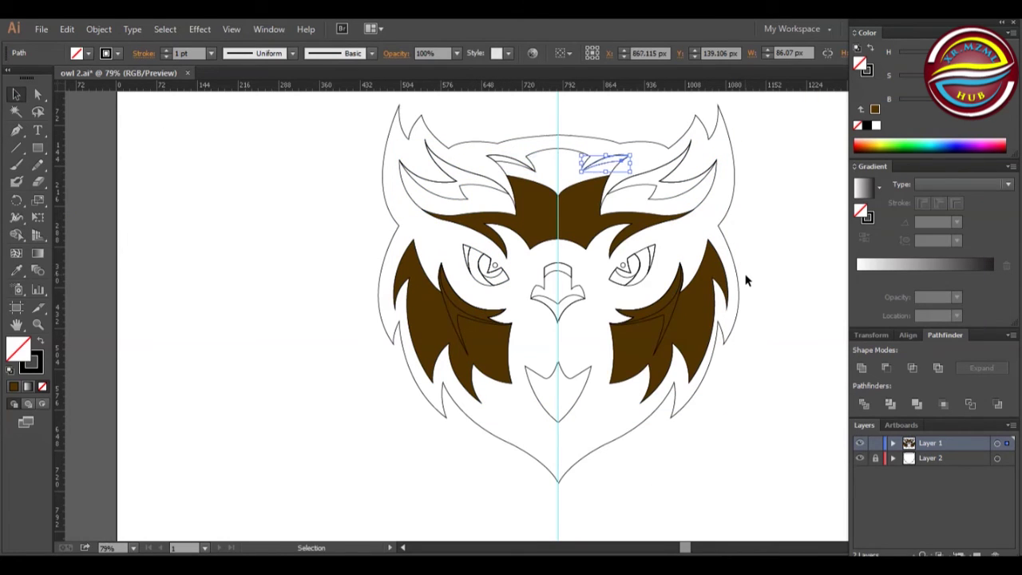
click(280, 302)
Draw a Pen shape around the central forehead crest, with a curved lower edge between its two sides.
click(16, 131)
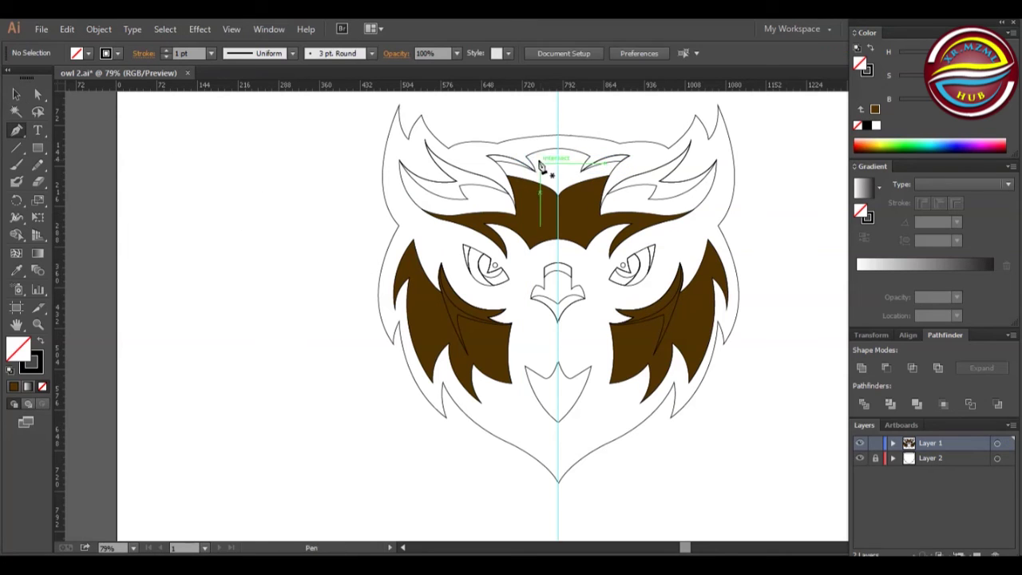
drag(529, 163, 603, 178)
key(ctrl+z)
click(584, 163)
click(592, 147)
click(520, 141)
click(521, 152)
click(531, 163)
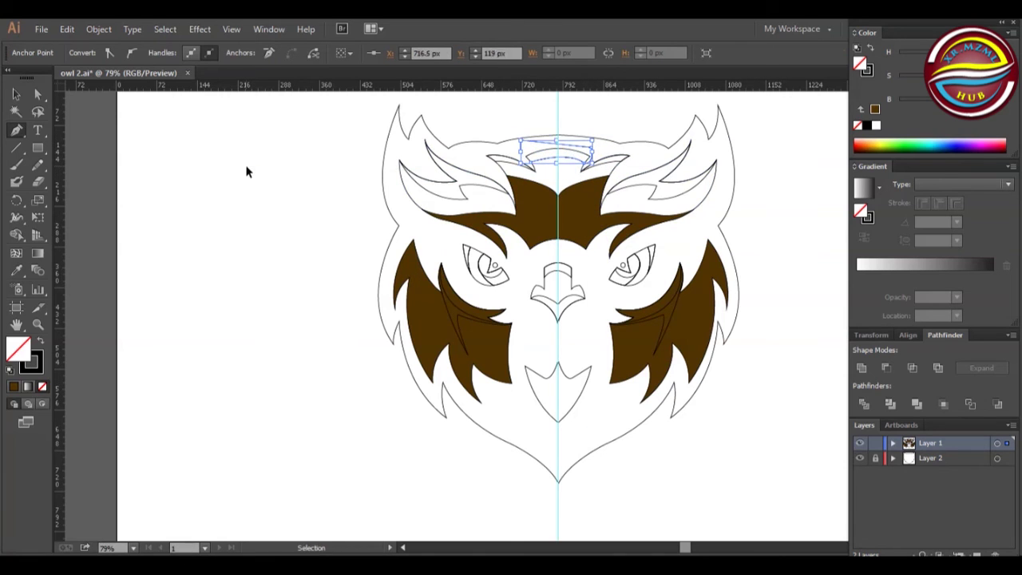
Resume the open path around the central forehead crest and close it.
ctrl+click(270, 164)
key(v)
click(379, 194)
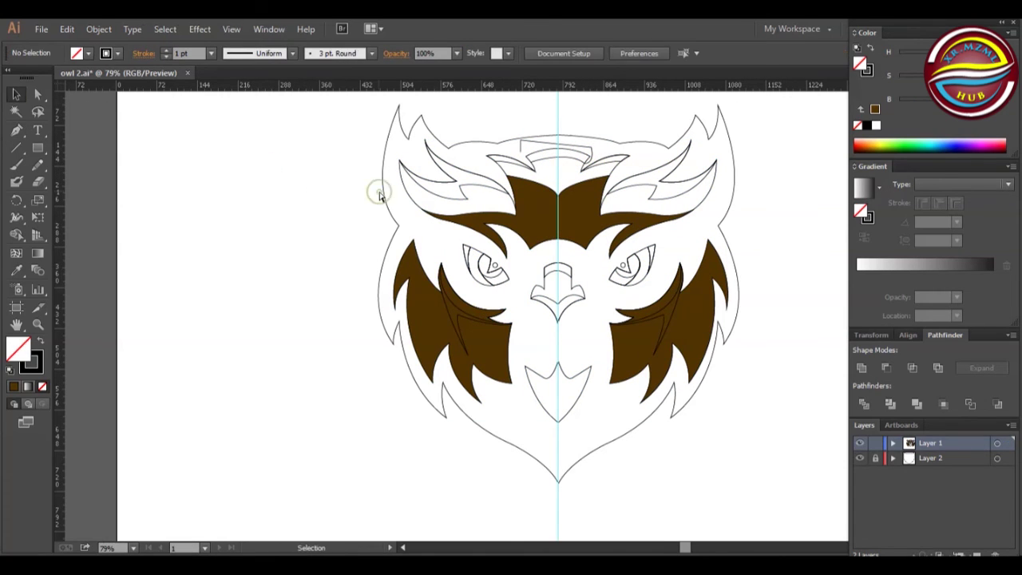
key(p)
ctrl+click(534, 148)
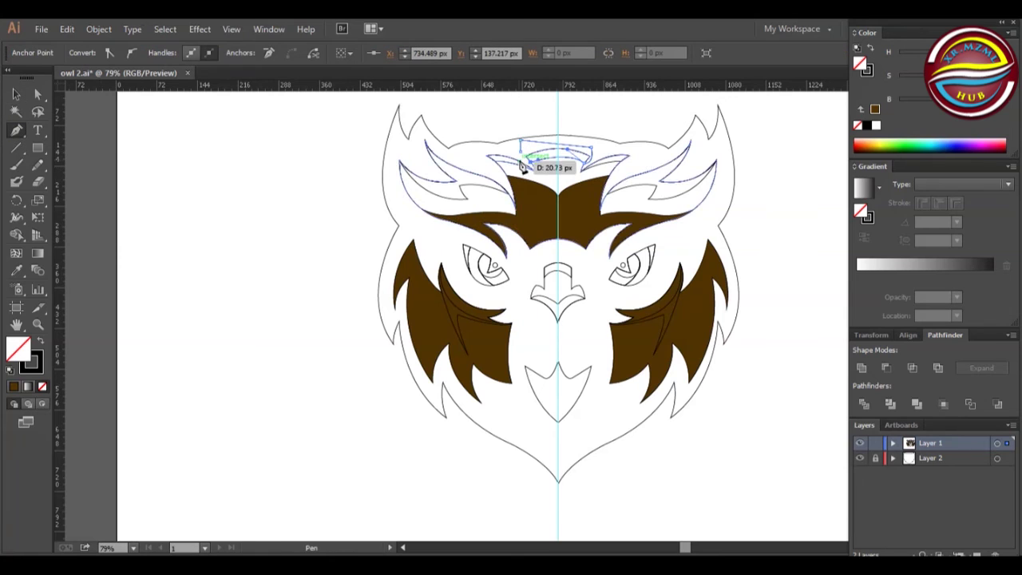
drag(521, 138, 534, 151)
Select all Layer 1 artwork and trim the new shape to the central forehead crest with Shape Builder.
key(ctrl+a)
key(shift+m)
key(a)
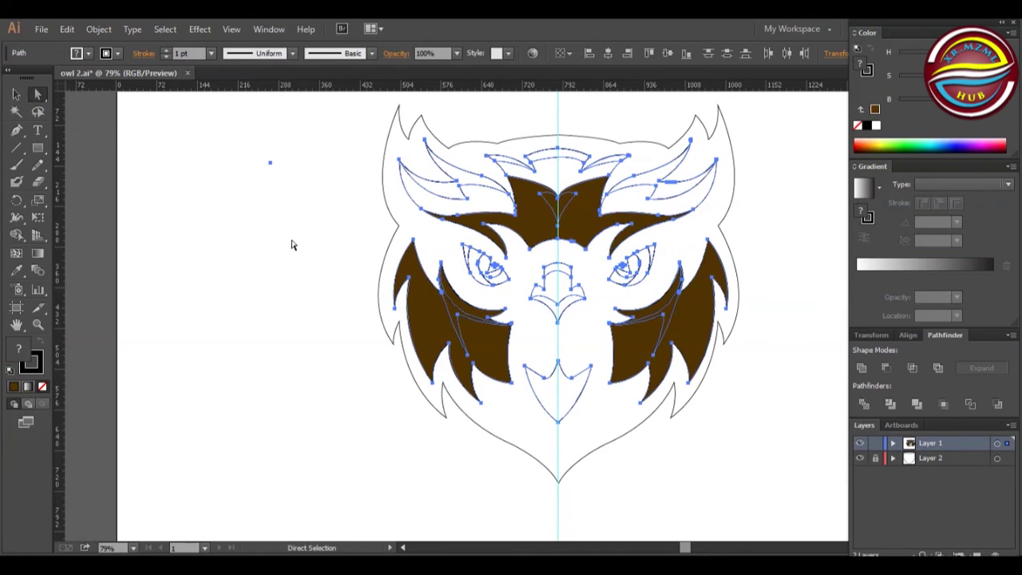
click(252, 240)
click(571, 158)
click(602, 129)
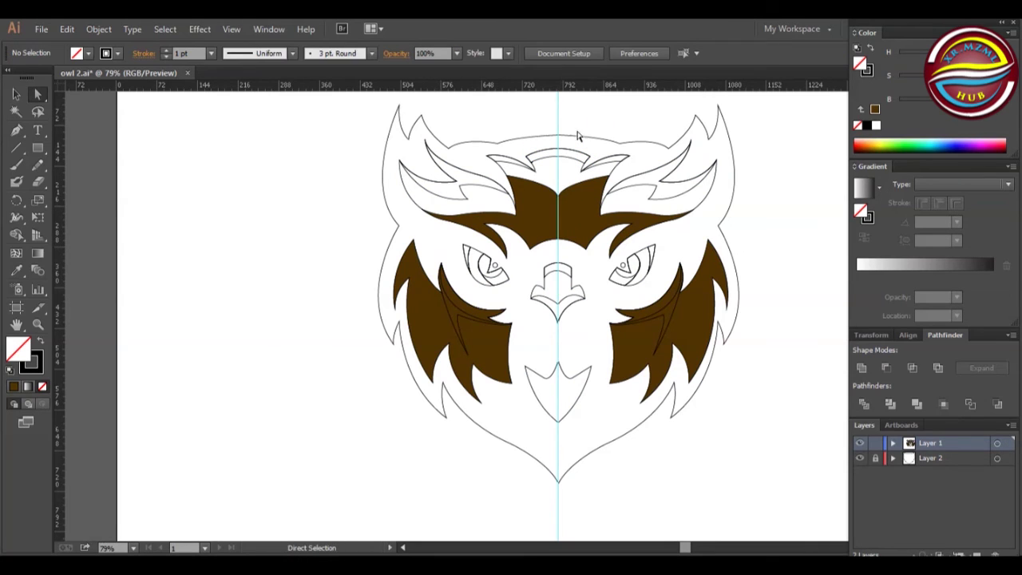
Fill the ear, crest and inner cheek feather shapes with the sampled dark brown, brightened to golden brown.
key(v)
click(405, 192)
shift+click(604, 359)
click(16, 270)
click(438, 312)
drag(922, 100, 947, 110)
ctrl+click(779, 139)
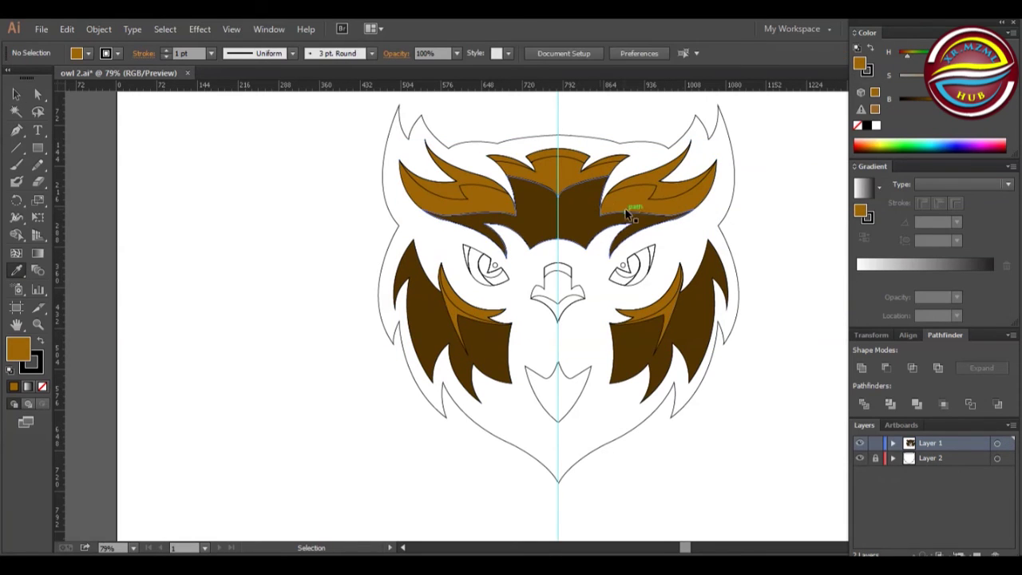
Select the dark brown forehead band and cheek feathers and remove their outline stroke.
ctrl+click(620, 212)
ctrl+click(406, 265)
ctrl+shift+click(635, 328)
ctrl+shift+click(573, 230)
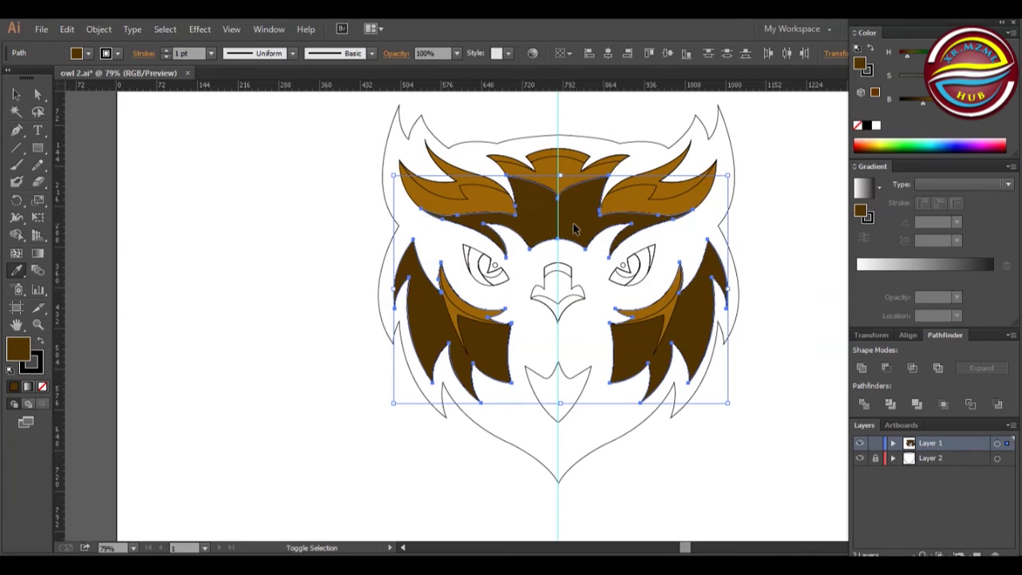
ctrl+shift+click(555, 186)
click(117, 53)
click(8, 80)
ctrl+click(242, 201)
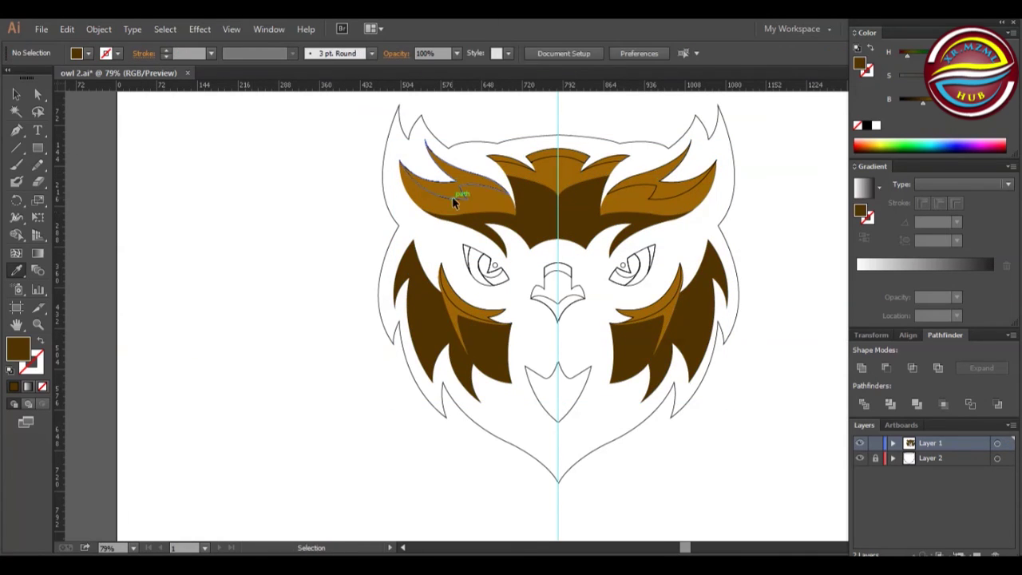
Select the outlined highlight feathers on the ears, crest and cheeks and fill them with light tan, without a stroke.
ctrl+click(452, 197)
ctrl+click(523, 165)
click(553, 159)
key(ctrl+z)
ctrl+shift+click(552, 159)
ctrl+shift+click(501, 189)
ctrl+shift+click(607, 165)
ctrl+shift+click(658, 173)
ctrl+shift+click(679, 291)
ctrl+shift+click(503, 311)
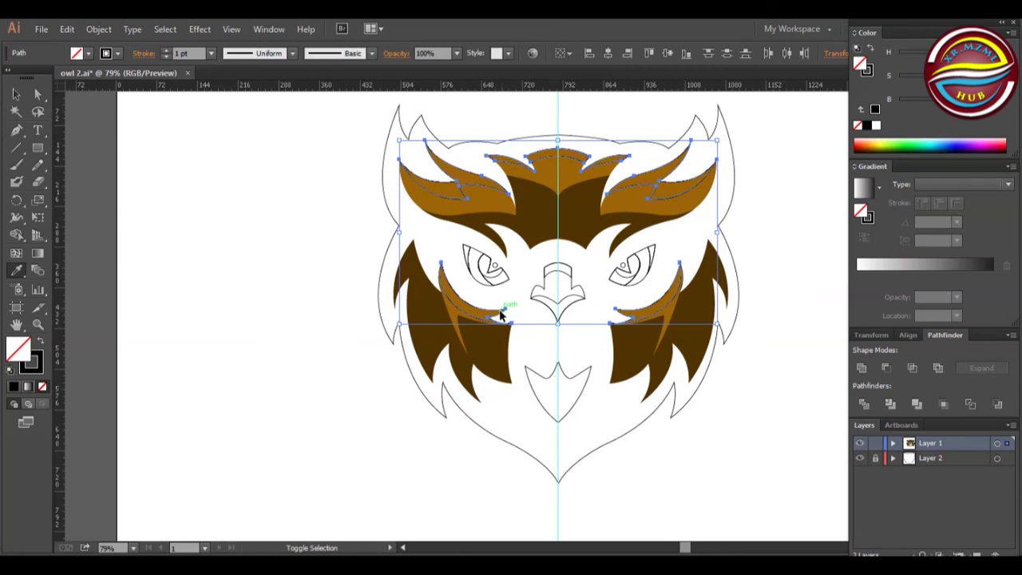
shift+click(89, 53)
click(258, 163)
click(501, 200)
drag(942, 101, 922, 78)
Soften the golden brown ear, crest and cheek feathers by lowering the fill's saturation.
ctrl+click(675, 212)
ctrl+shift+click(672, 304)
drag(969, 78, 954, 78)
ctrl+shift+click(644, 204)
click(739, 229)
key(ctrl+z)
ctrl+click(740, 224)
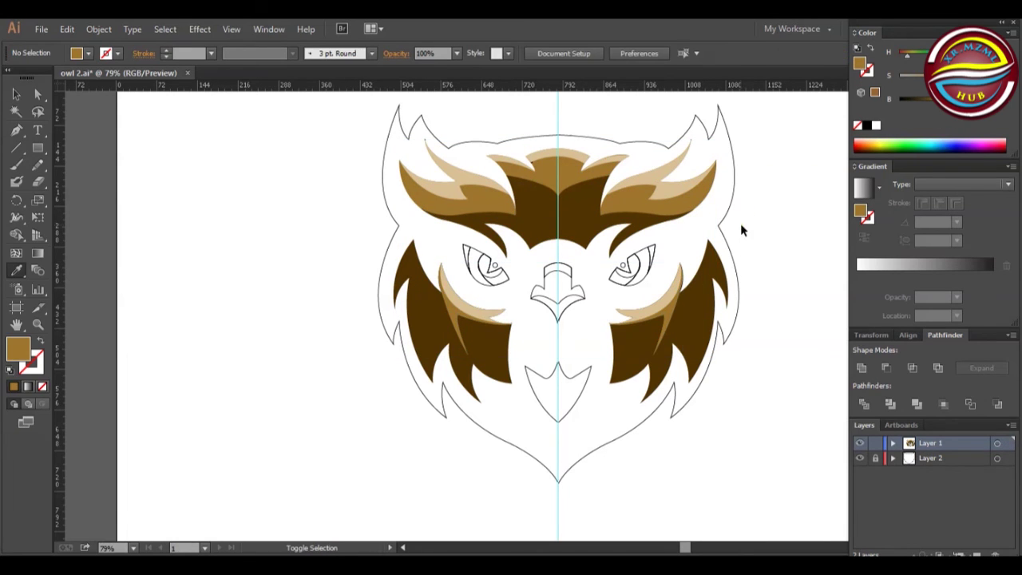
Slightly raise the brightness of the dark brown forehead band and cheek feathers.
ctrl+shift+click(639, 221)
ctrl+shift+click(673, 307)
mouse_move(923, 103)
mouse_down()
mouse_move(938, 103)
mouse_move(929, 103)
mouse_up()
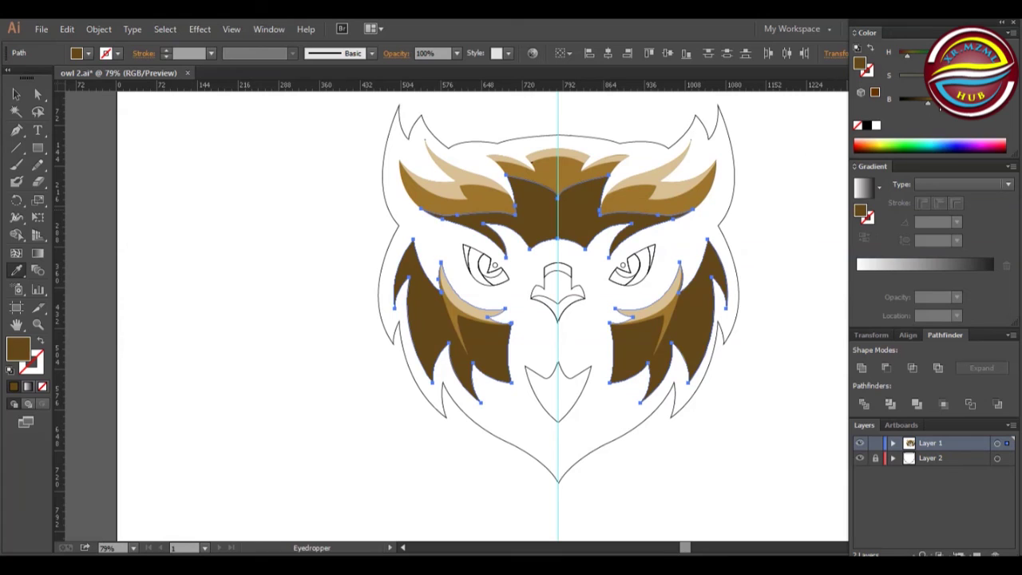
ctrl+click(809, 149)
Select the outer corner slivers of both eyes, try several fill colours and settle on light blue.
ctrl+click(471, 254)
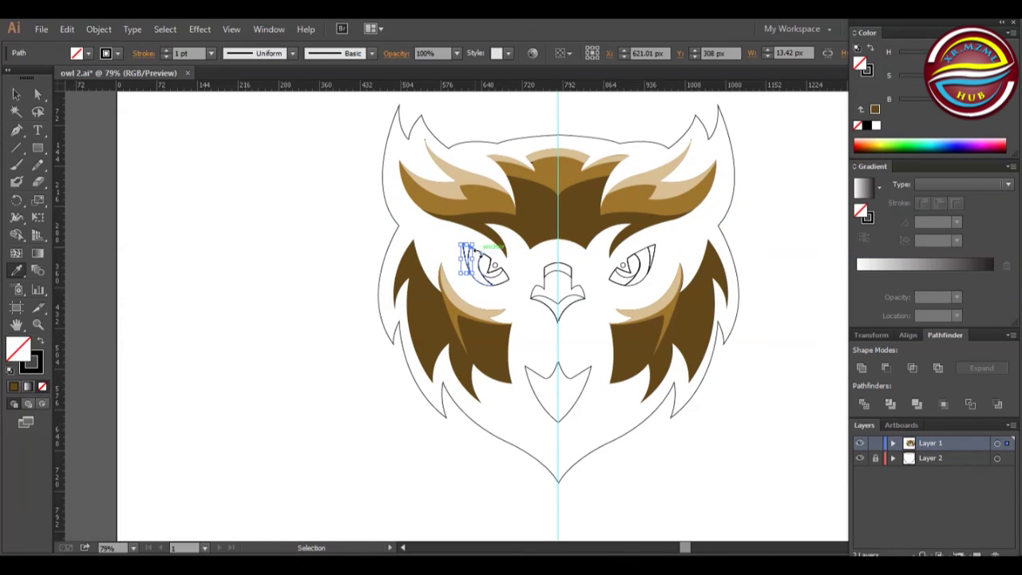
ctrl+shift+click(653, 262)
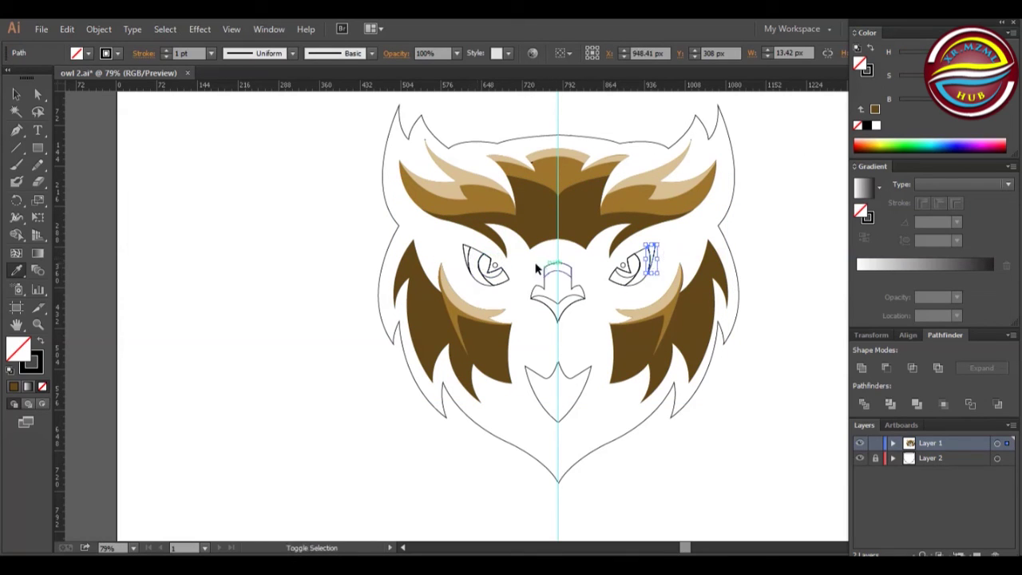
click(885, 141)
click(923, 80)
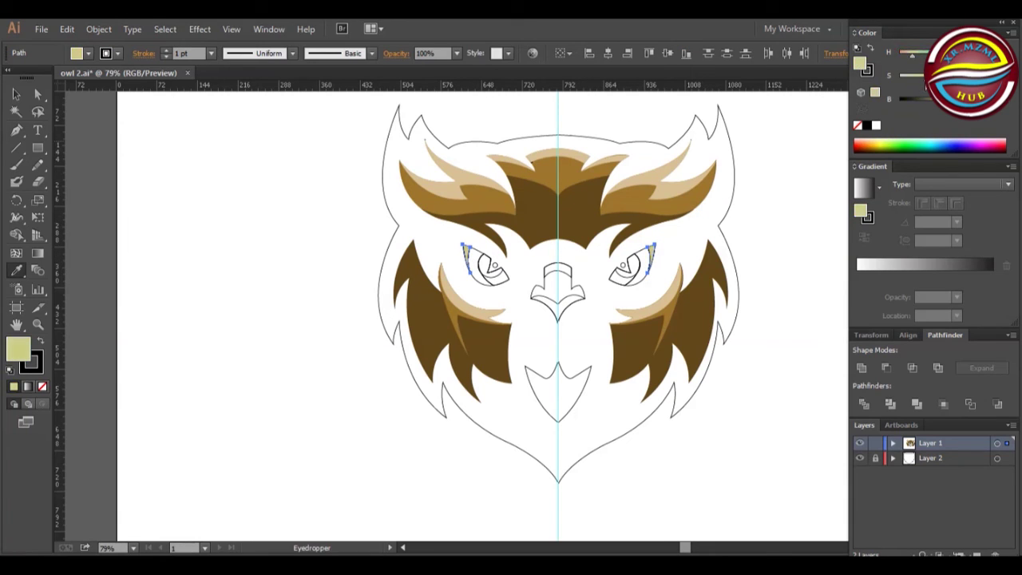
click(917, 140)
click(905, 142)
click(919, 56)
click(944, 147)
click(939, 147)
click(937, 141)
click(935, 146)
click(936, 144)
drag(969, 81, 923, 82)
Select the middle crescent in both eyes and fill it with golden yellow.
ctrl+click(480, 264)
ctrl+click(484, 261)
ctrl+click(488, 282)
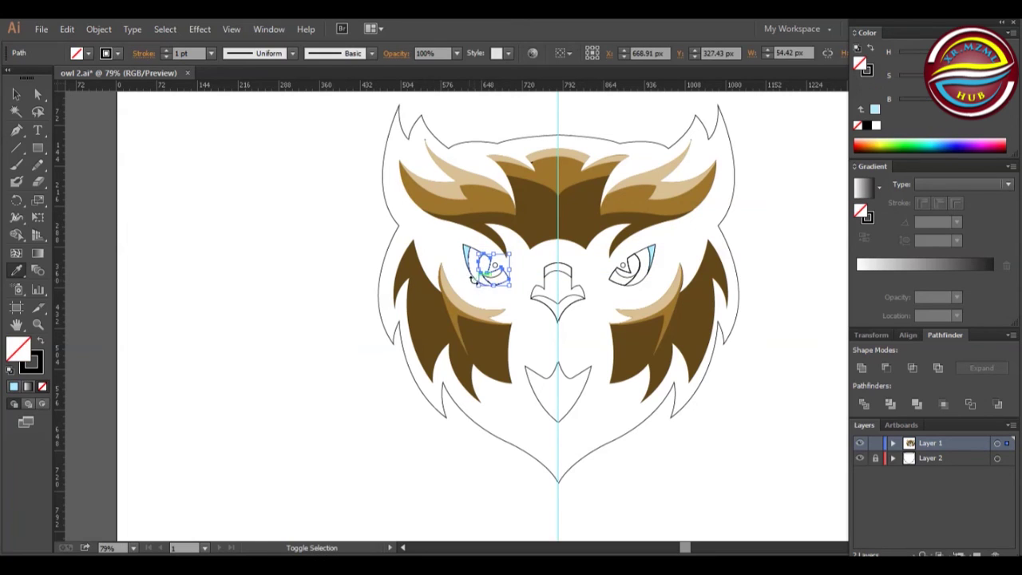
ctrl+click(439, 258)
ctrl+click(475, 281)
ctrl+shift+click(637, 287)
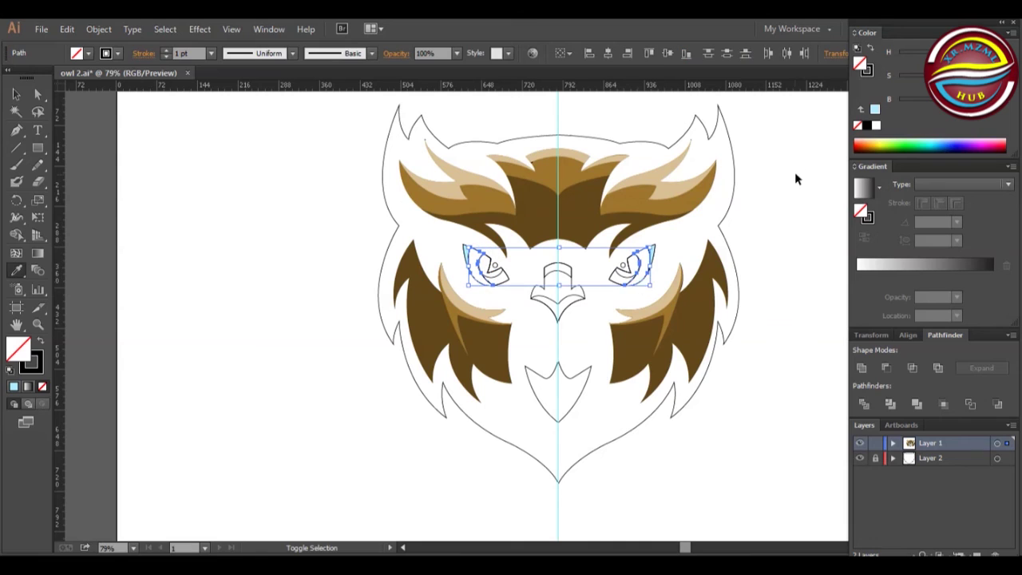
key(ctrl)
click(880, 144)
click(880, 149)
click(879, 147)
click(885, 148)
click(888, 141)
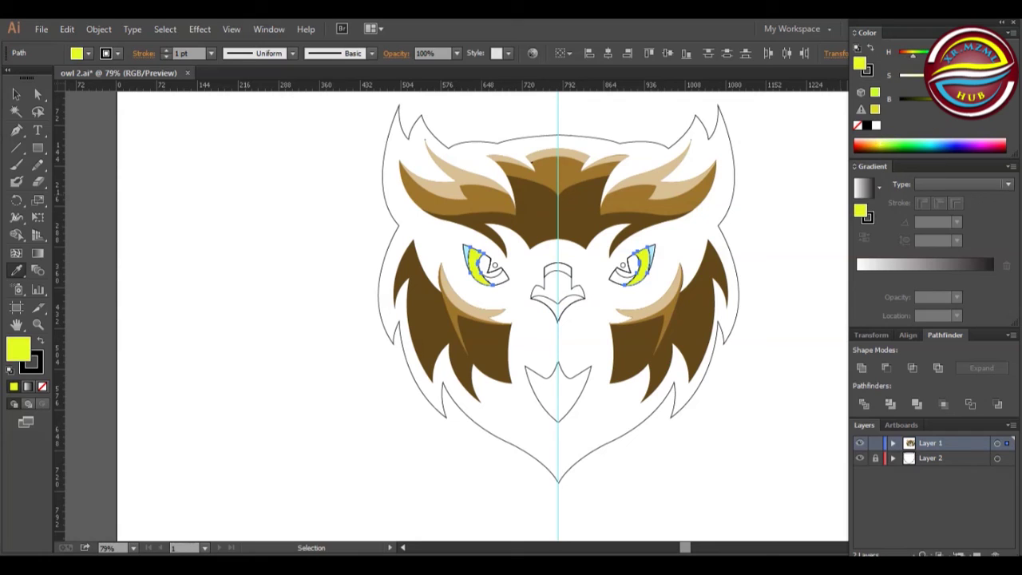
click(879, 143)
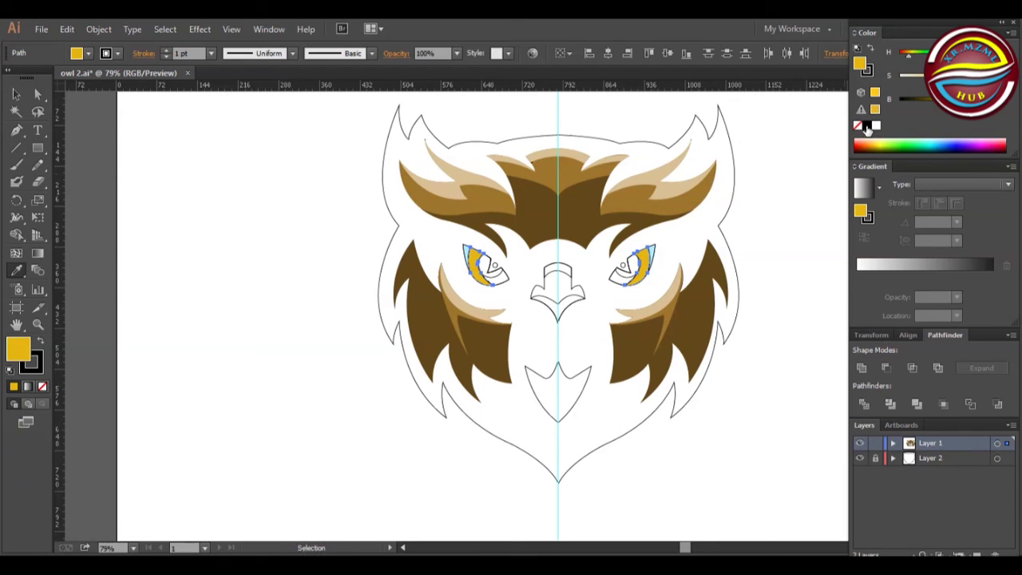
drag(961, 80, 948, 79)
Fill the outer corner slivers of both eyes with the crescents' golden yellow, adjusted to a lighter tone.
ctrl+click(662, 253)
ctrl+click(652, 254)
ctrl+shift+click(469, 257)
click(643, 265)
drag(961, 79, 979, 102)
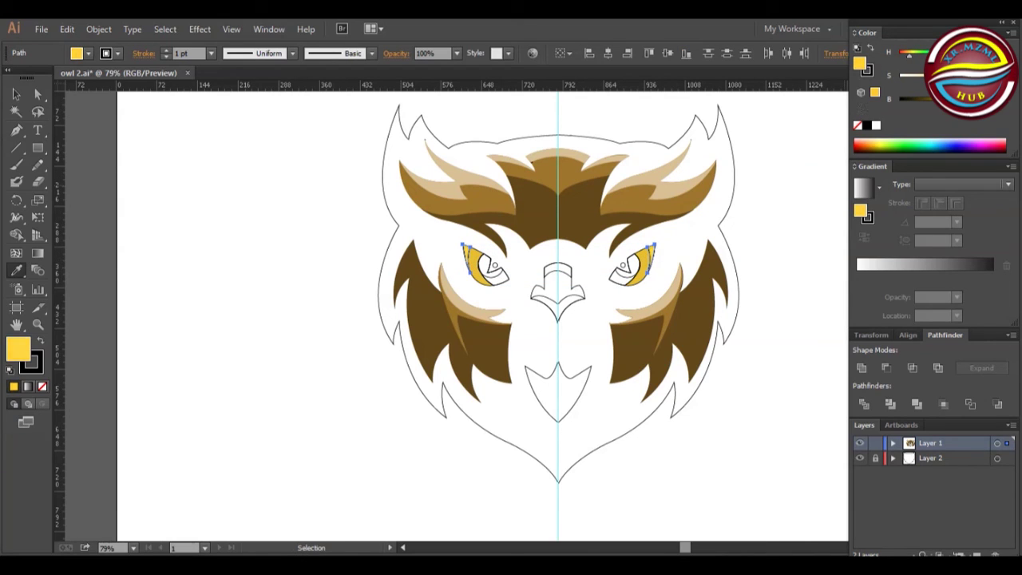
Try removing the outline stroke from the yellow crescents and corner slivers of both eyes.
ctrl+shift+click(639, 260)
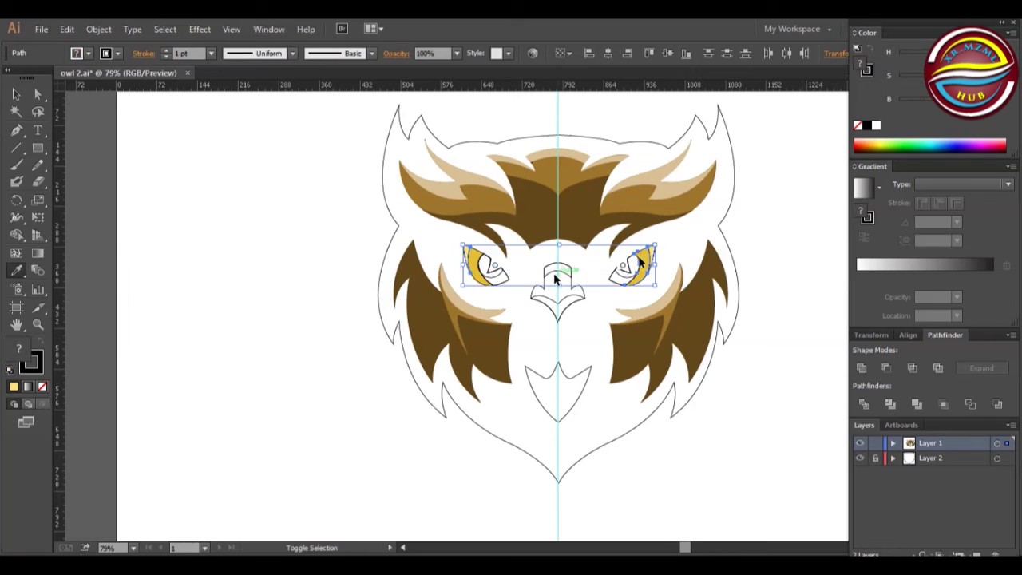
ctrl+shift+click(483, 271)
ctrl+shift+click(474, 272)
click(117, 53)
click(8, 77)
ctrl+click(310, 325)
ctrl+click(310, 324)
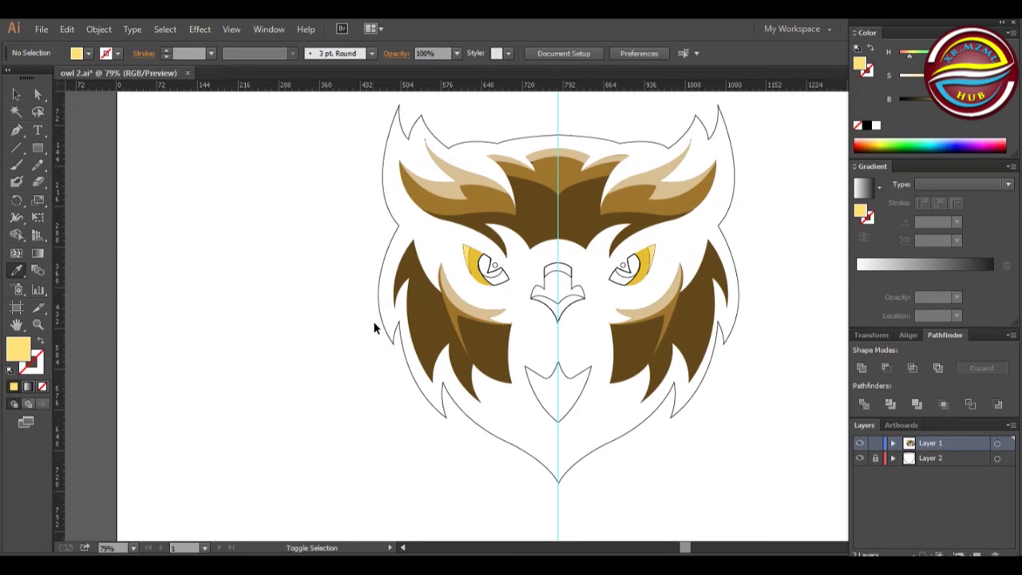
Undo the stroke removal on the yellow eye shapes.
ctrl+click(470, 257)
drag(474, 273, 472, 273)
key(ctrl+z)
ctrl+click(310, 208)
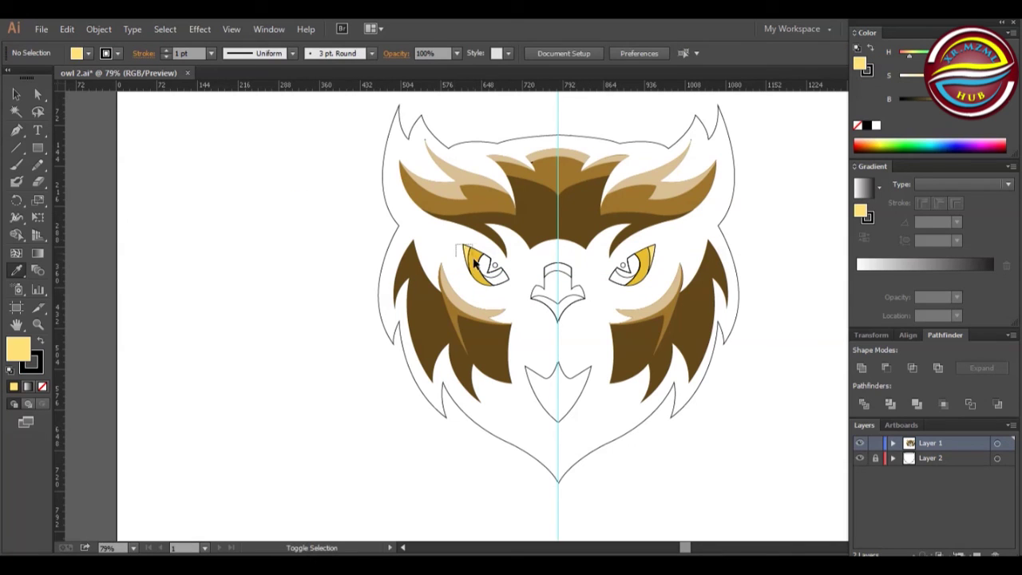
ctrl+click(475, 266)
ctrl+click(361, 211)
Fill the left eye's inner shape around the iris with the sampled yellow, adjusted to a darker golden tone.
ctrl+click(508, 282)
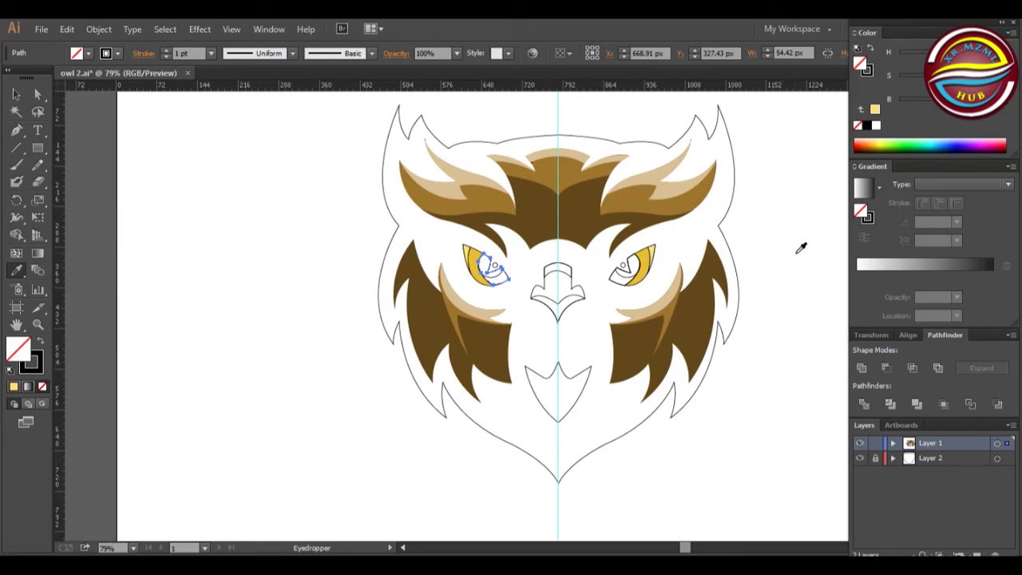
click(648, 256)
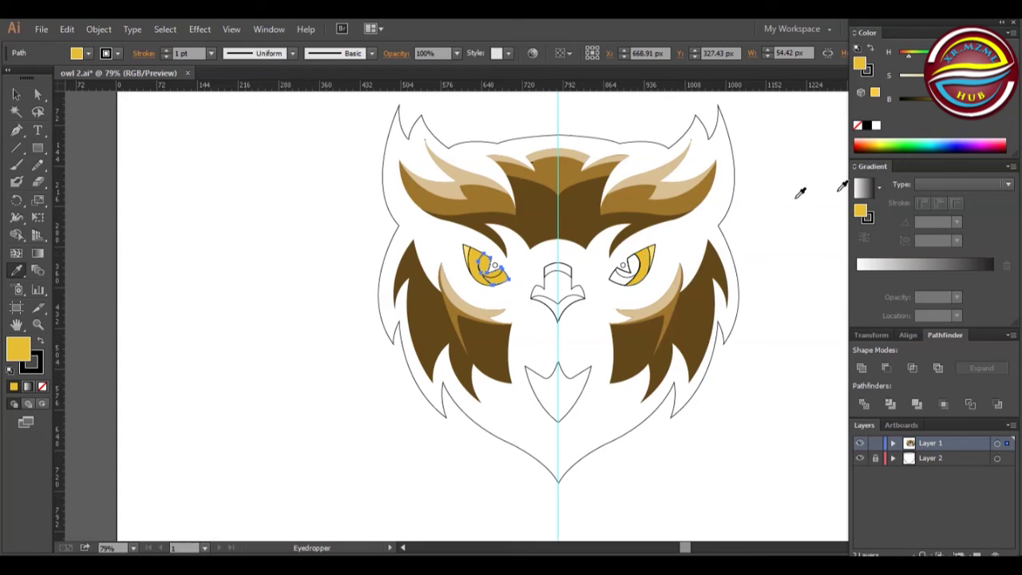
drag(967, 105, 951, 115)
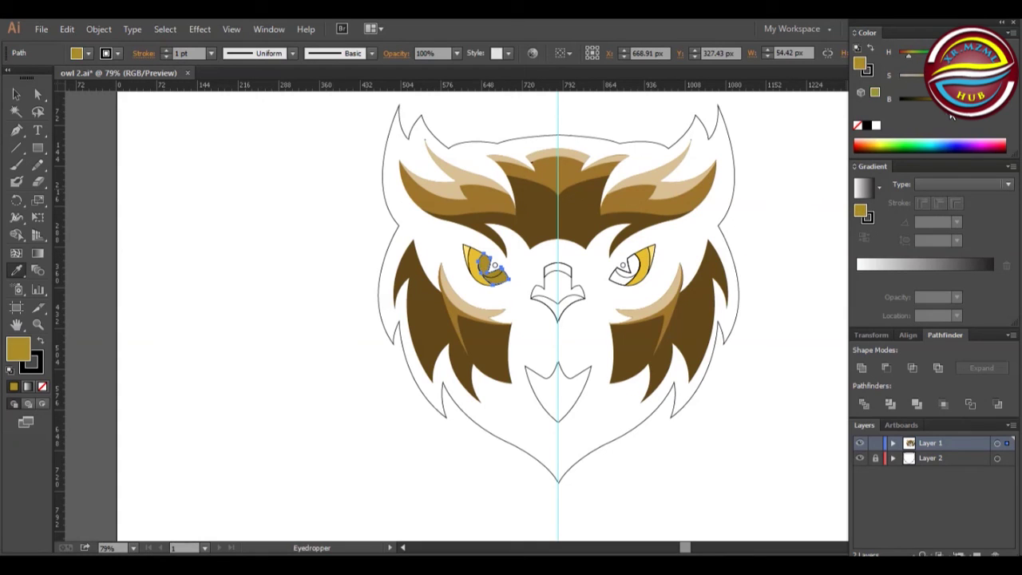
click(650, 252)
click(647, 257)
click(649, 262)
Fill the right eye's matching inner shape with the darker golden yellow sampled from the left eye.
ctrl+shift+click(624, 283)
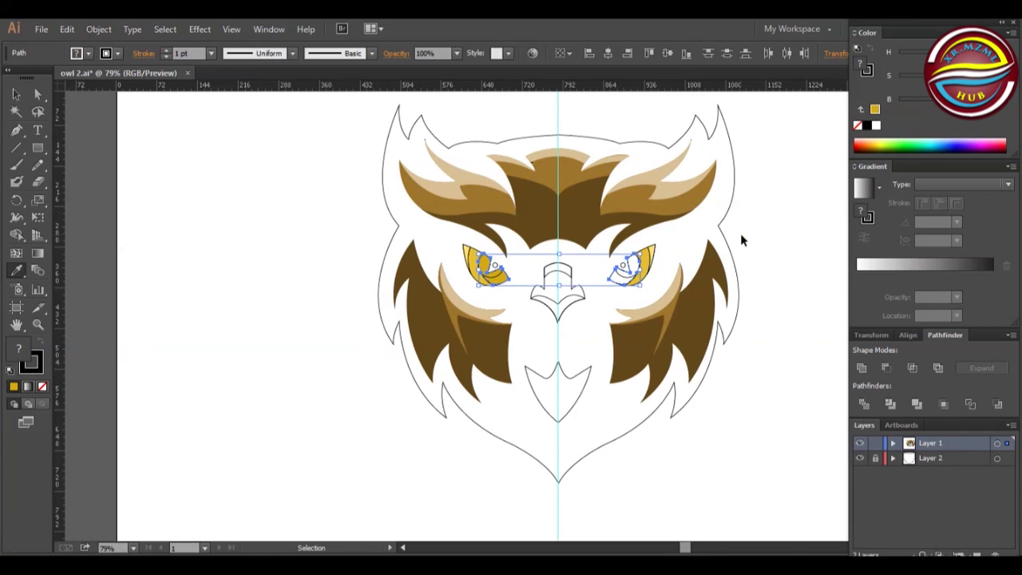
ctrl+click(741, 238)
ctrl+click(625, 284)
click(509, 279)
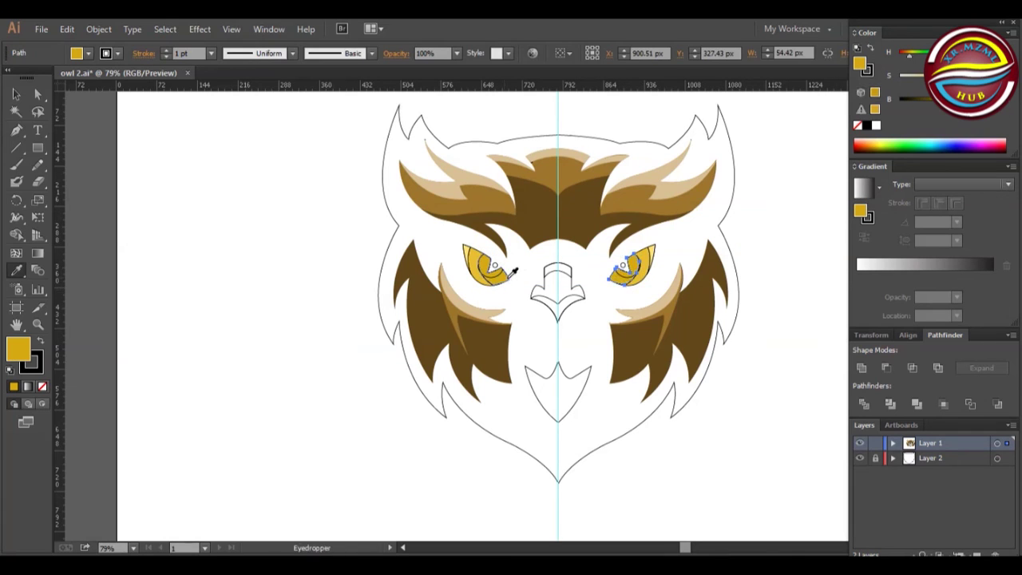
ctrl+click(317, 201)
Select all the yellow shapes of both eyes and remove their outline stroke.
drag(449, 231, 512, 288)
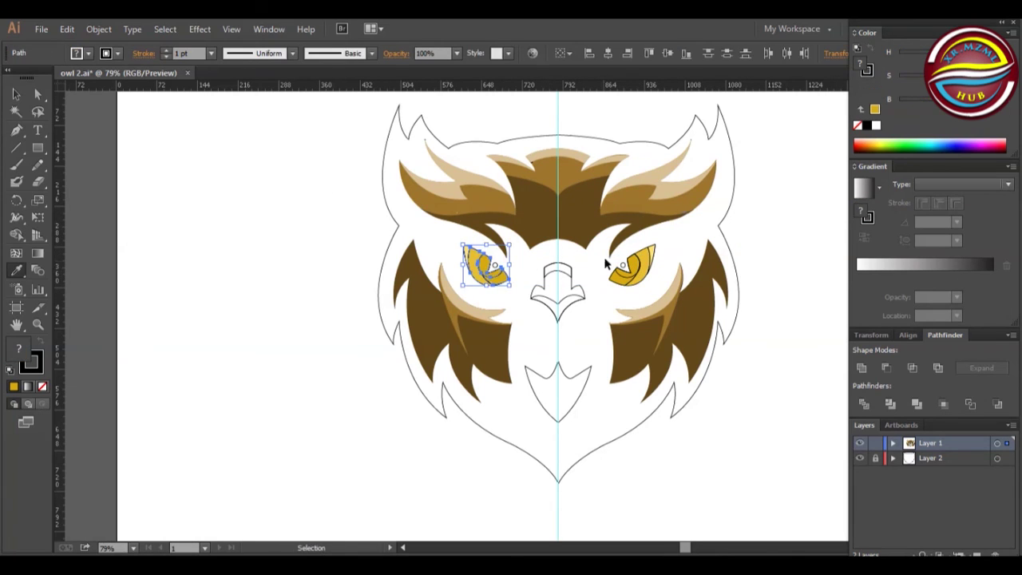
ctrl+shift+click(662, 271)
click(116, 53)
click(7, 77)
ctrl+click(176, 114)
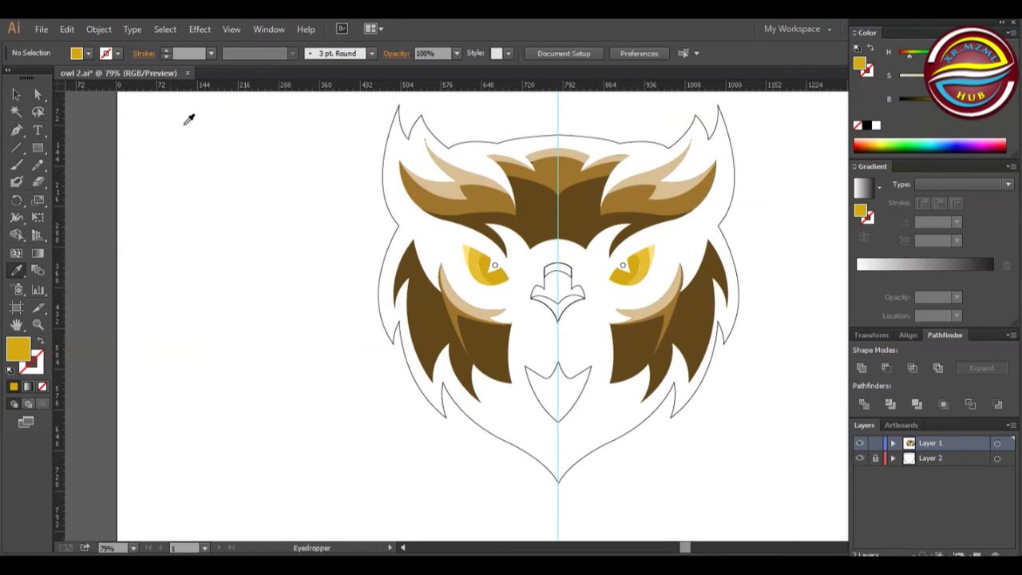
Select both iris shapes and fill them with the RGB Red swatch.
click(17, 94)
click(629, 265)
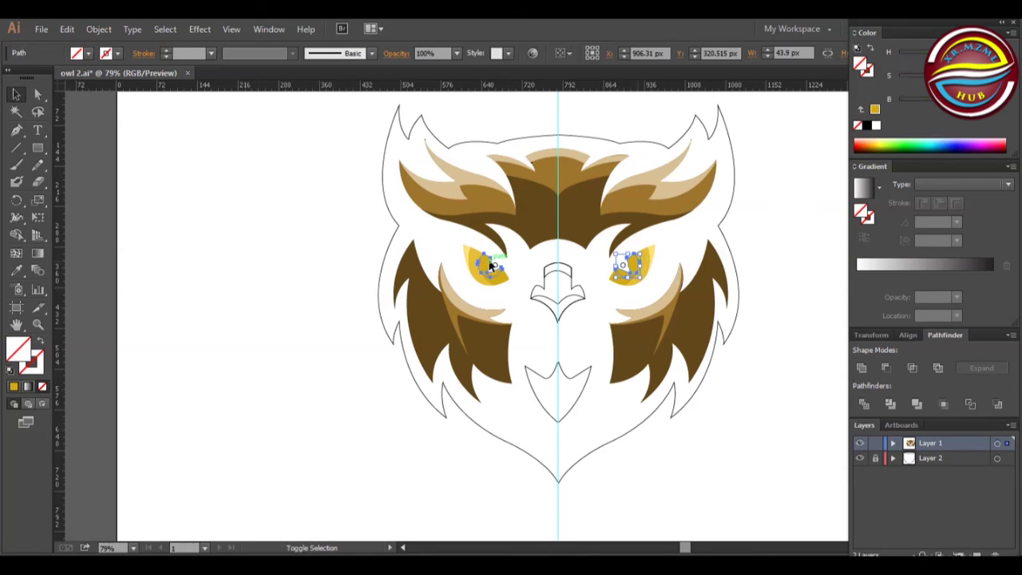
shift+click(491, 266)
key(i)
click(1002, 144)
click(995, 144)
click(87, 53)
click(46, 77)
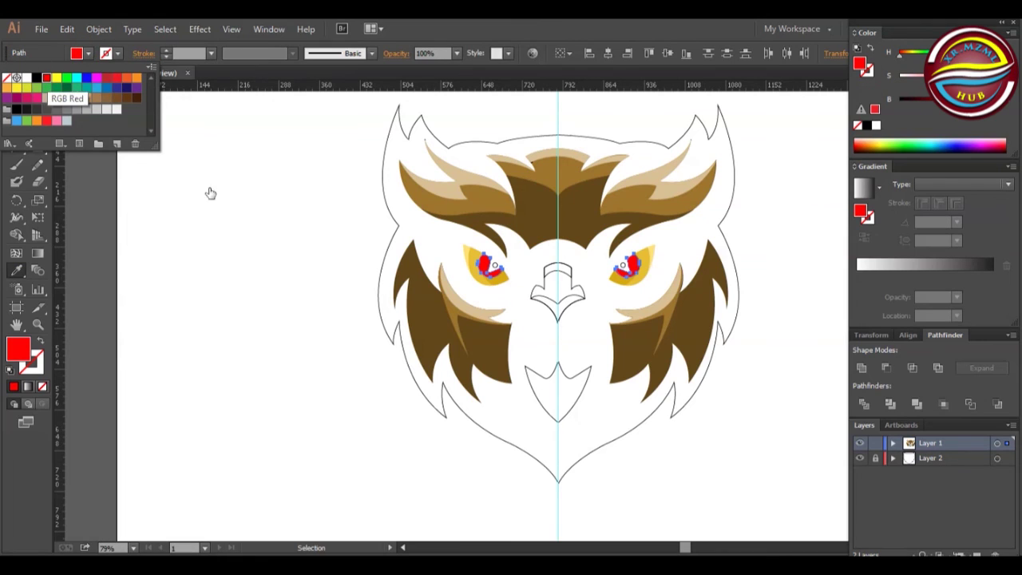
click(286, 295)
click(269, 183)
key(ctrl+z)
key(ctrl+z)
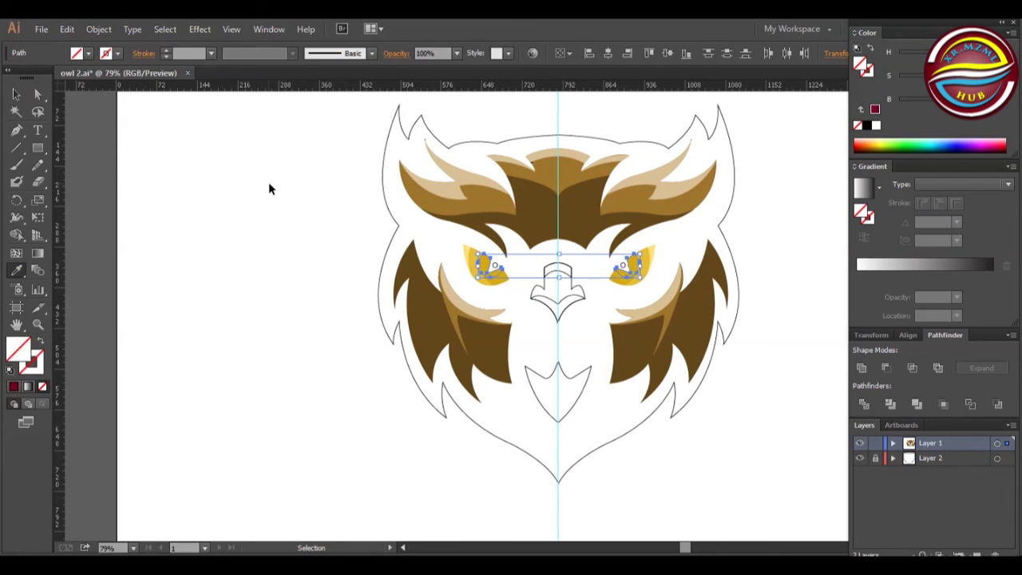
click(86, 53)
click(118, 80)
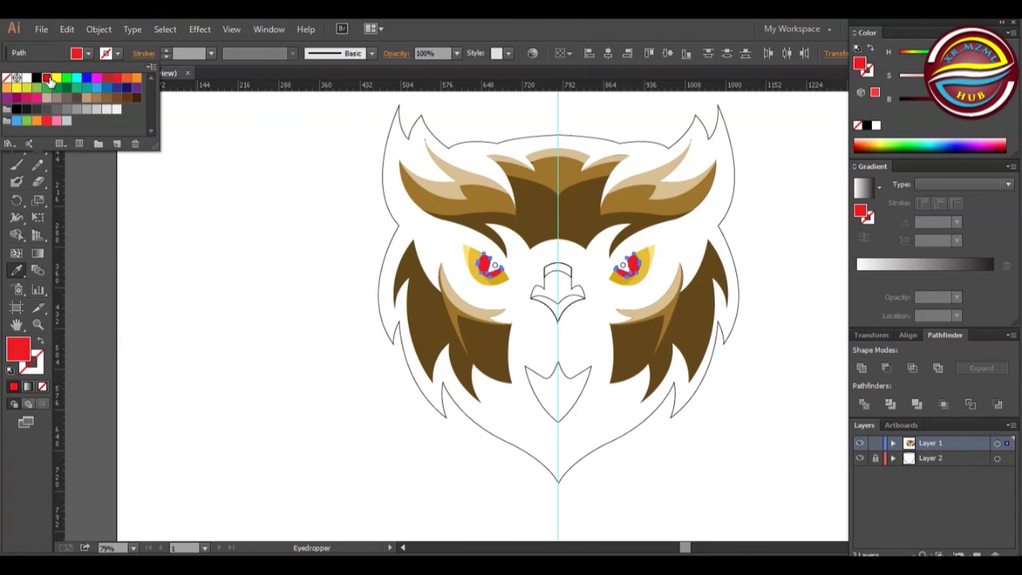
ctrl+click(312, 228)
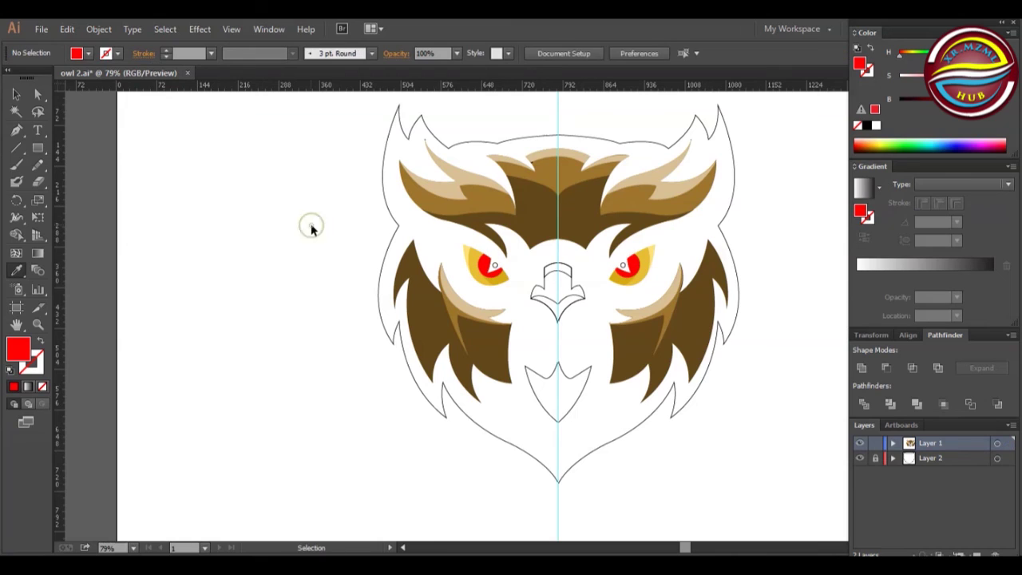
Select the small highlight circles in both eyes and give them a white fill without a stroke.
ctrl+click(497, 272)
click(106, 53)
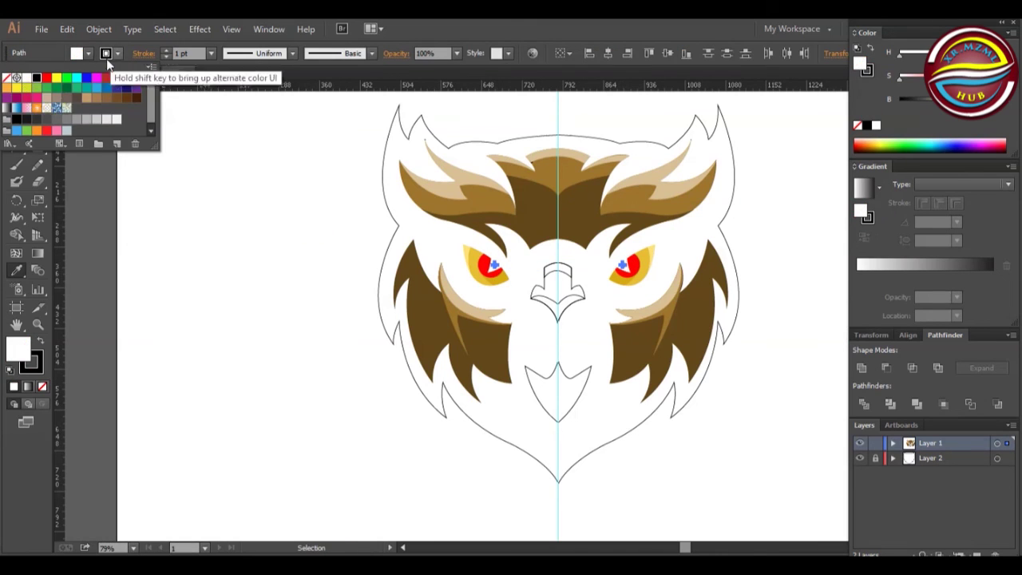
click(6, 77)
click(289, 261)
ctrl+click(285, 269)
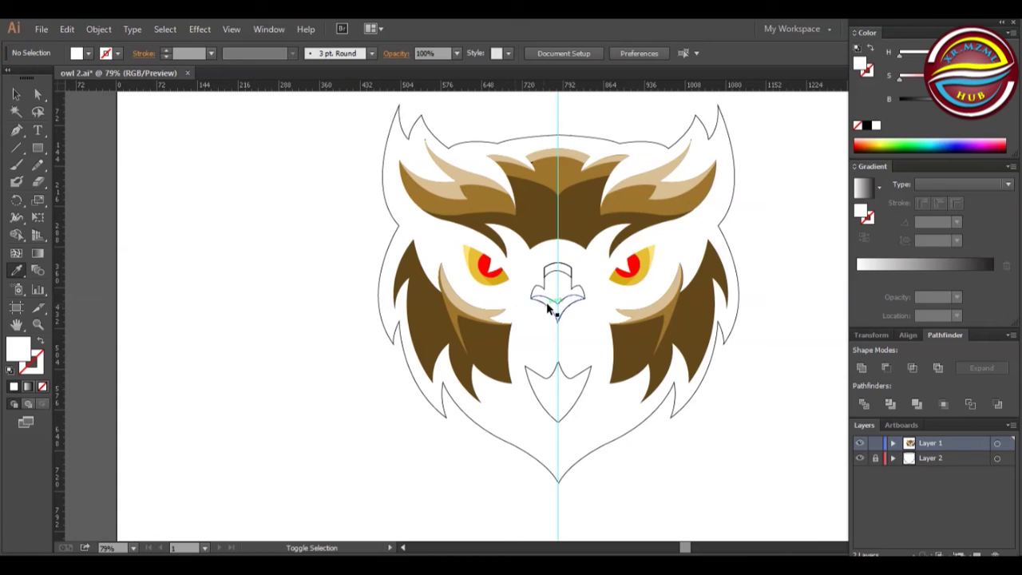
Fill the beak tip and the chin shape with the dark golden yellow sampled from the eye.
ctrl+shift+click(548, 308)
ctrl+shift+click(584, 384)
click(496, 282)
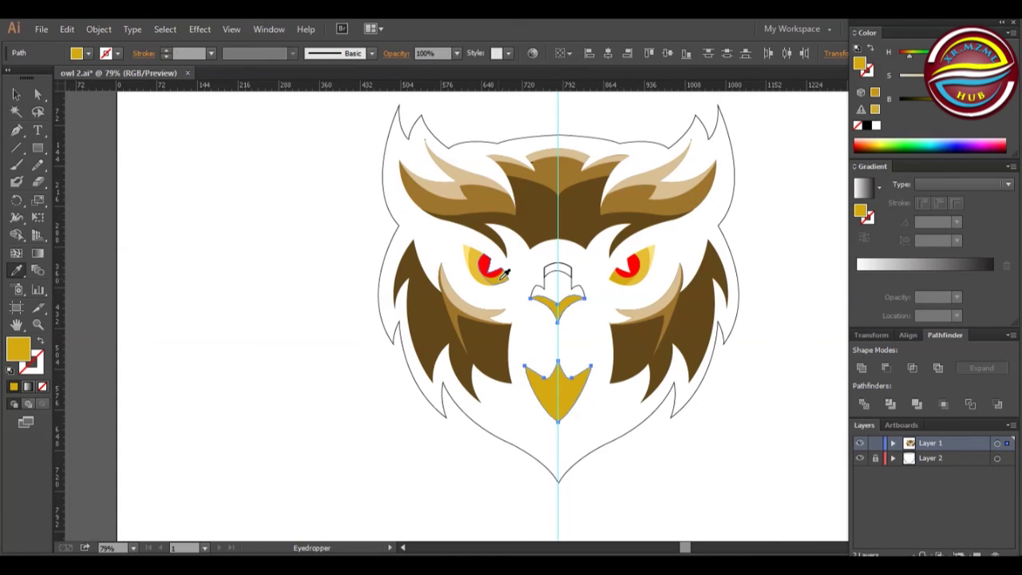
Fill the beak body with the eye's mid yellow and the beak's upper cap with the pale corner yellow.
ctrl+click(544, 282)
click(470, 263)
ctrl+click(567, 273)
click(467, 251)
Brighten the beak body's yellow and recolour the beak tip and chin shape with a matching darker golden yellow.
ctrl+click(568, 290)
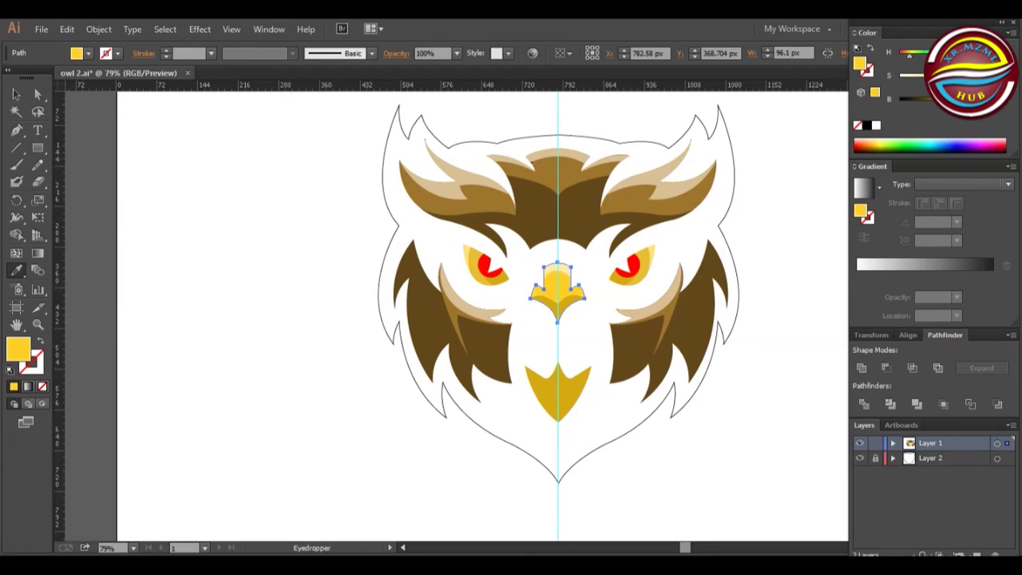
ctrl+click(561, 314)
drag(967, 99, 971, 99)
ctrl+click(569, 306)
ctrl+shift+click(577, 407)
click(883, 141)
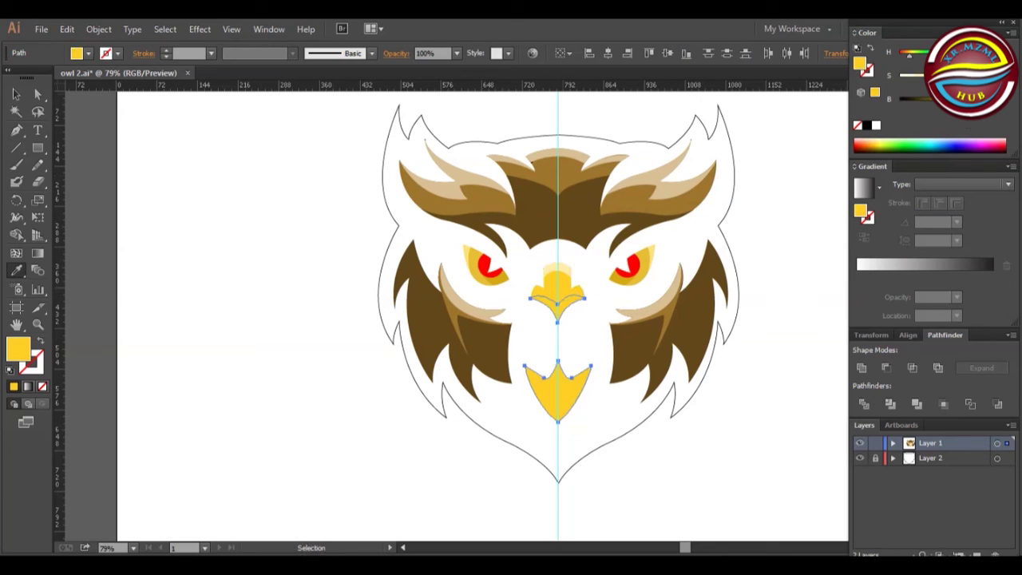
drag(941, 100, 961, 100)
ctrl+click(787, 190)
Recolour the outer, middle and inner yellow shapes of both eyes with the colours sampled from the beak.
ctrl+click(653, 253)
ctrl+shift+click(468, 256)
click(555, 272)
ctrl+click(473, 265)
ctrl+shift+click(650, 261)
click(570, 282)
ctrl+click(498, 279)
ctrl+shift+click(622, 280)
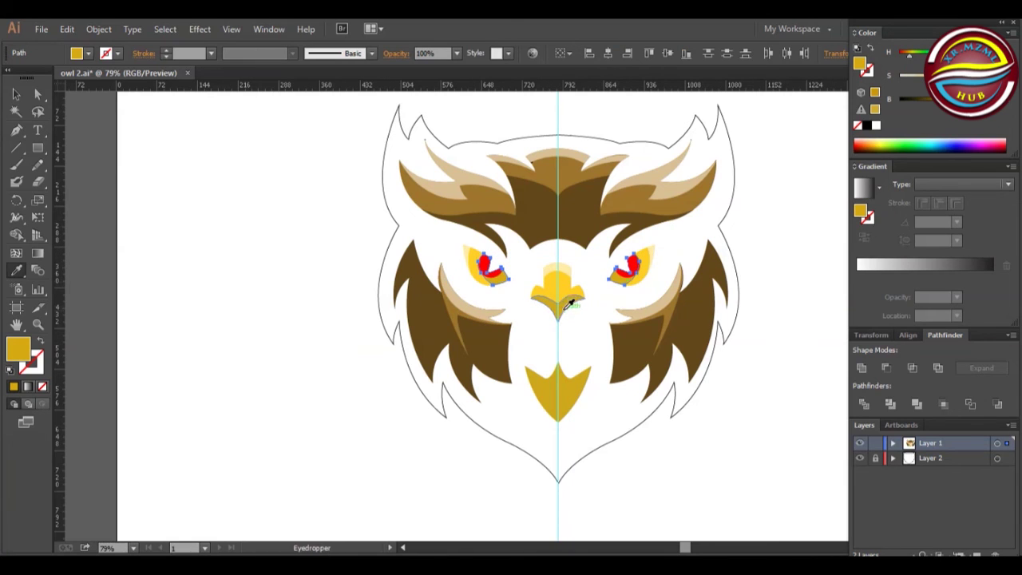
ctrl+click(386, 238)
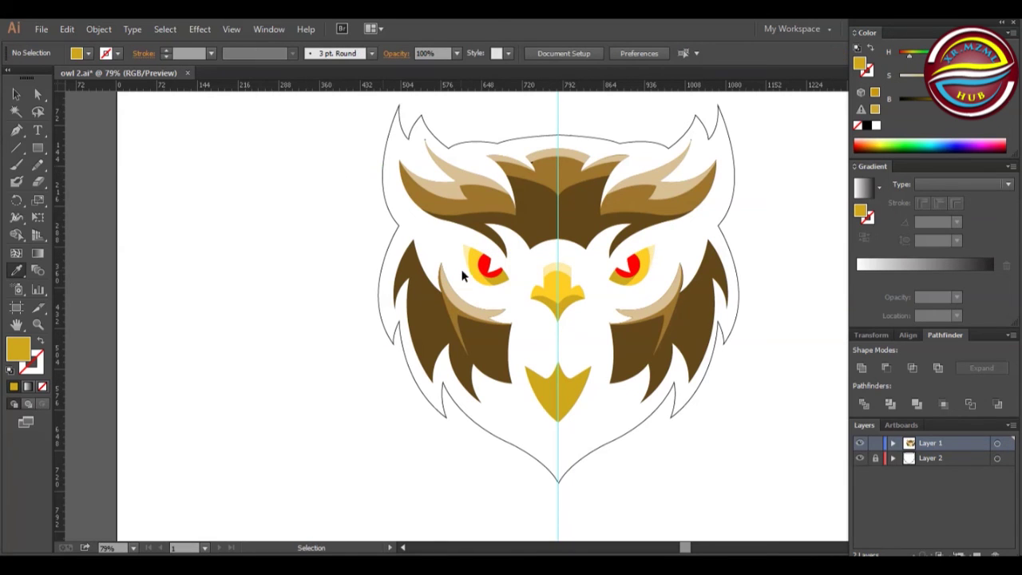
Unlock Layer 2 and fill the owl's outer head silhouette with black.
click(875, 458)
click(735, 292)
click(78, 53)
click(36, 78)
key(i)
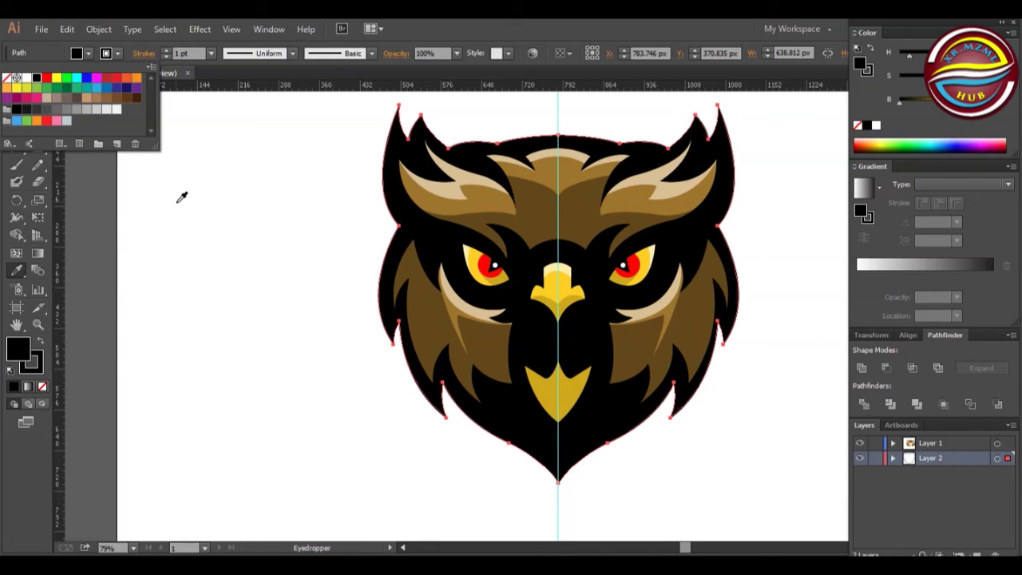
Give the head silhouette a light brown 10 pt stroke aligned to the outside.
click(117, 53)
click(88, 98)
click(96, 99)
click(166, 50)
click(166, 50)
click(117, 54)
click(153, 56)
click(153, 58)
click(89, 123)
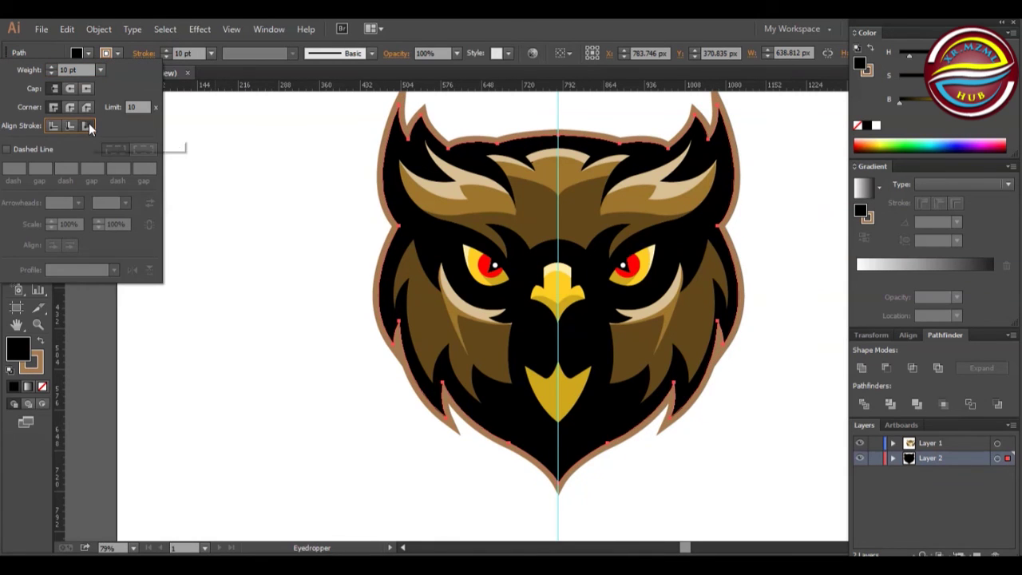